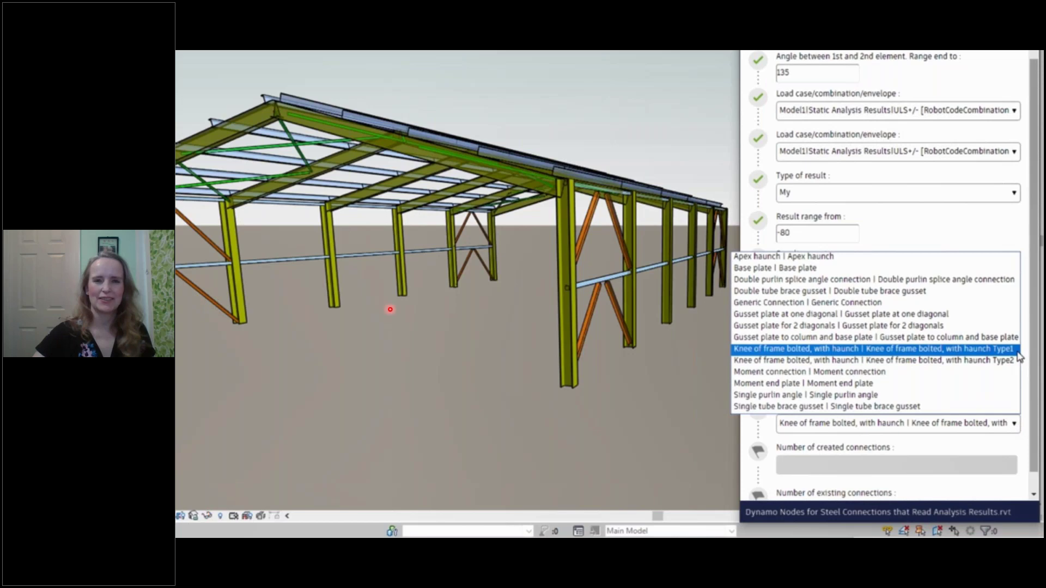
Run the Knee of Frame Bolted by Analysis Results script with a My result range of -80 to 80
left_click_drag(1033, 374, 1033, 287)
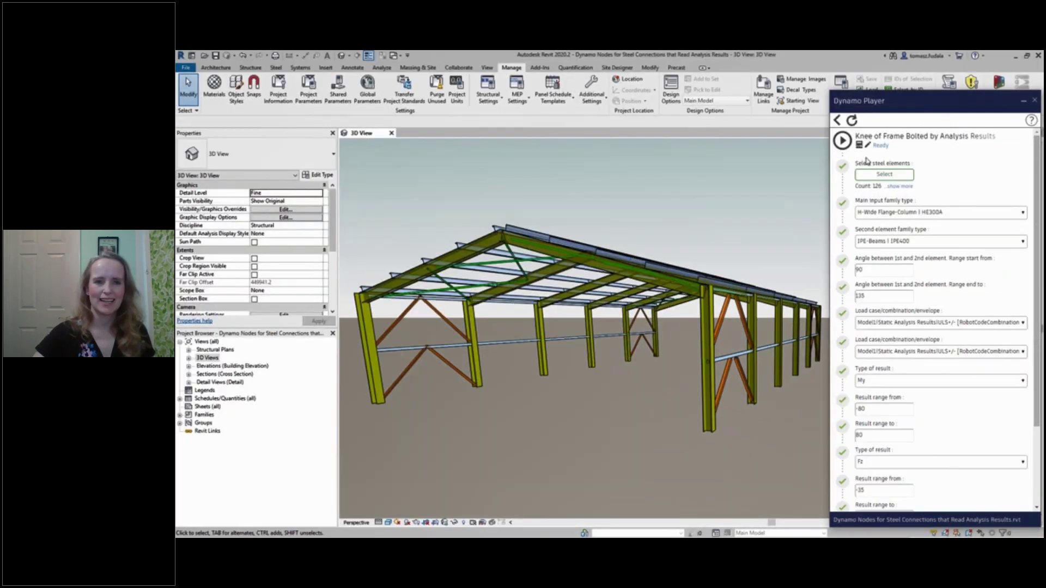
left_click(842, 140)
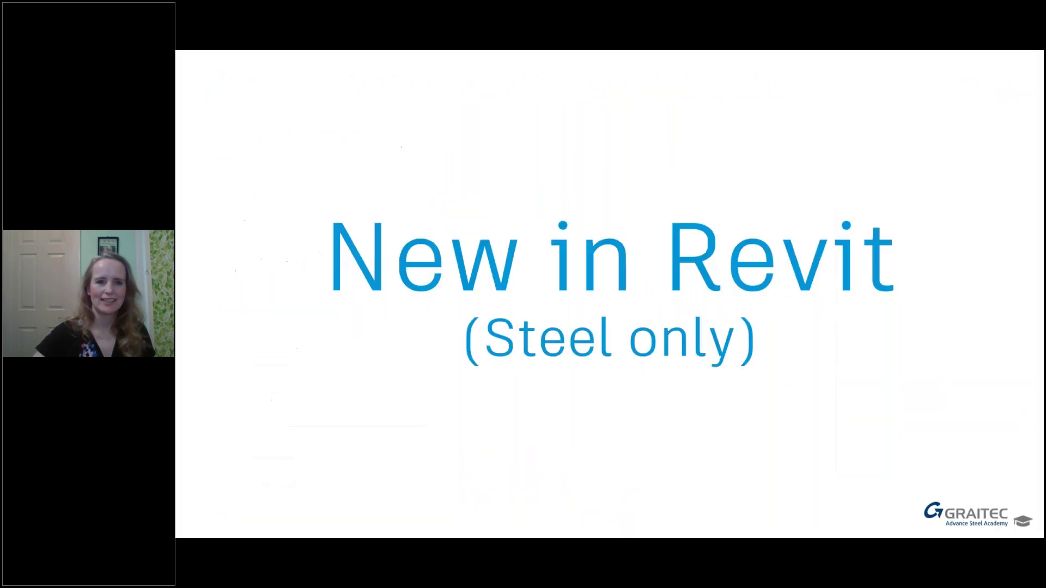
key("Right")
key("Right")
key("Right")
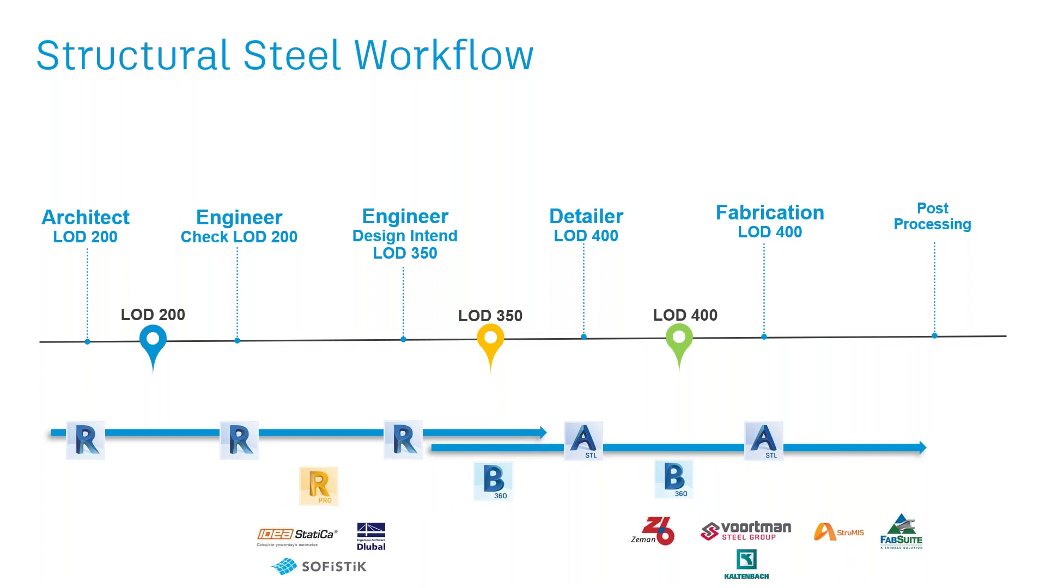
key("Right")
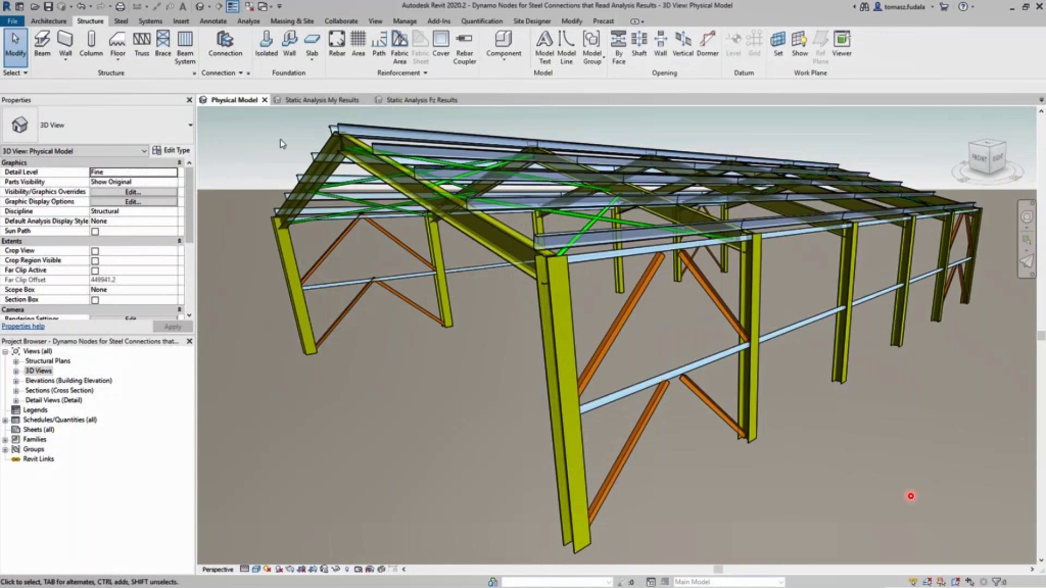
Display the MAX and MIN Moments My diagrams for the ULS+/- load case in Static Analysis My Results, and switch to Static Analysis Fz Results
left_click(308, 102)
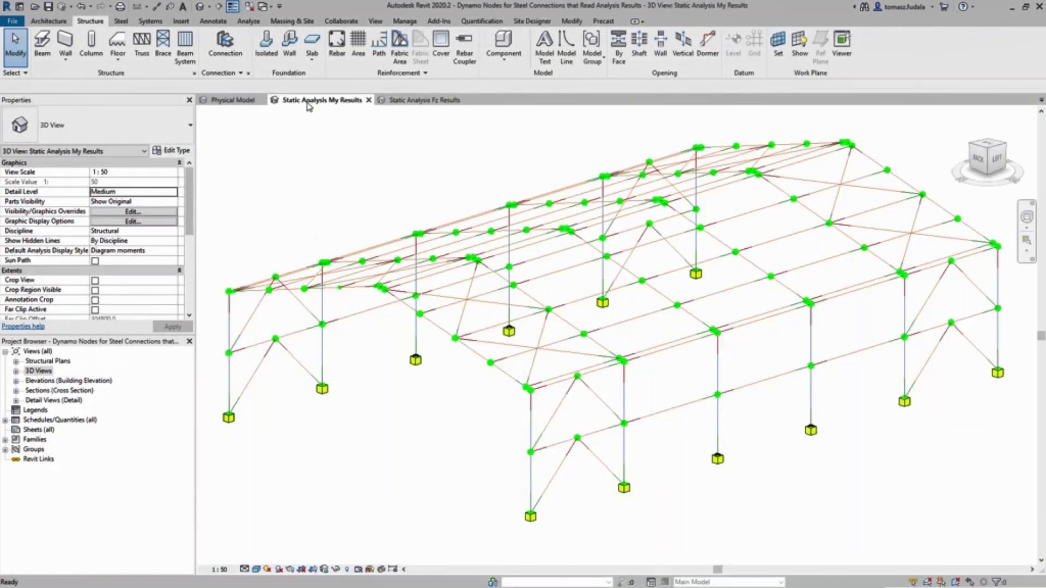
left_click(250, 23)
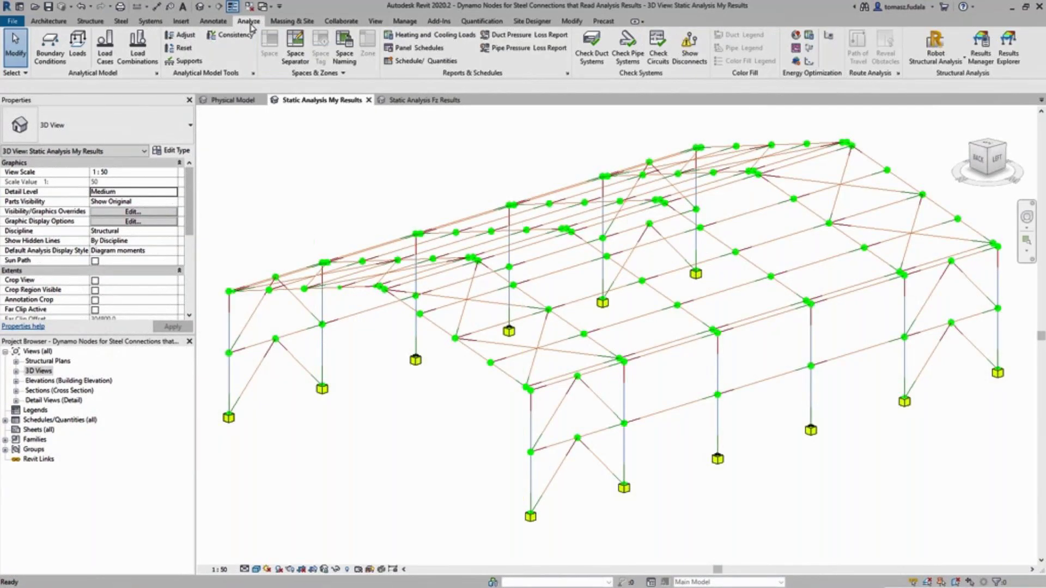
left_click(1004, 53)
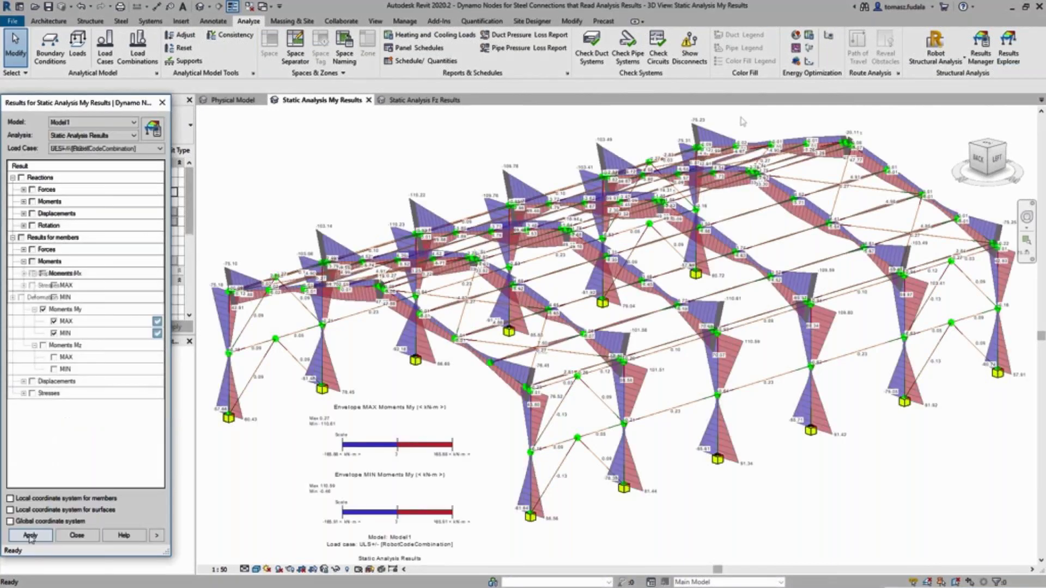
left_click(31, 535)
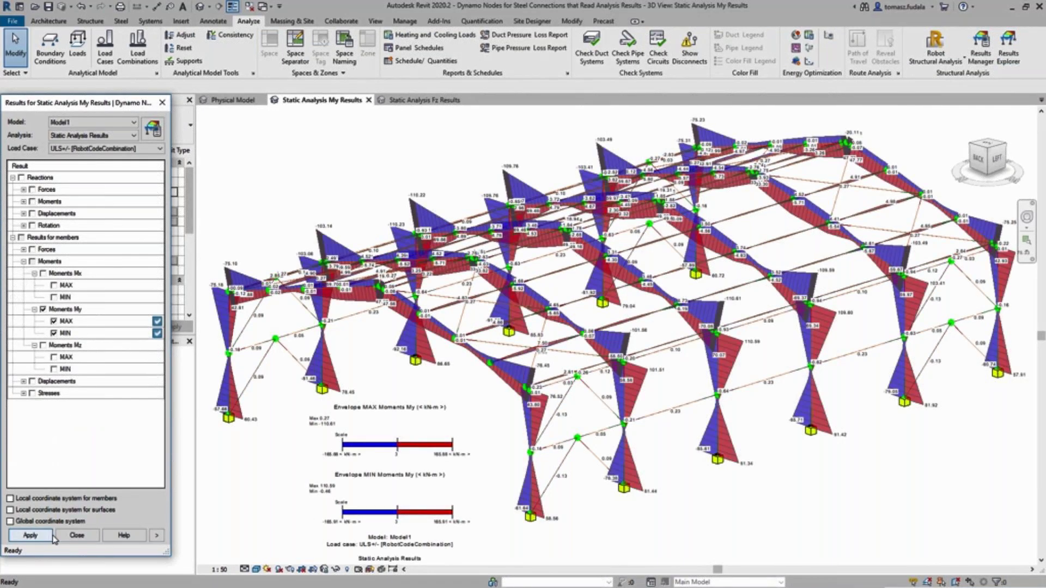
left_click(60, 536)
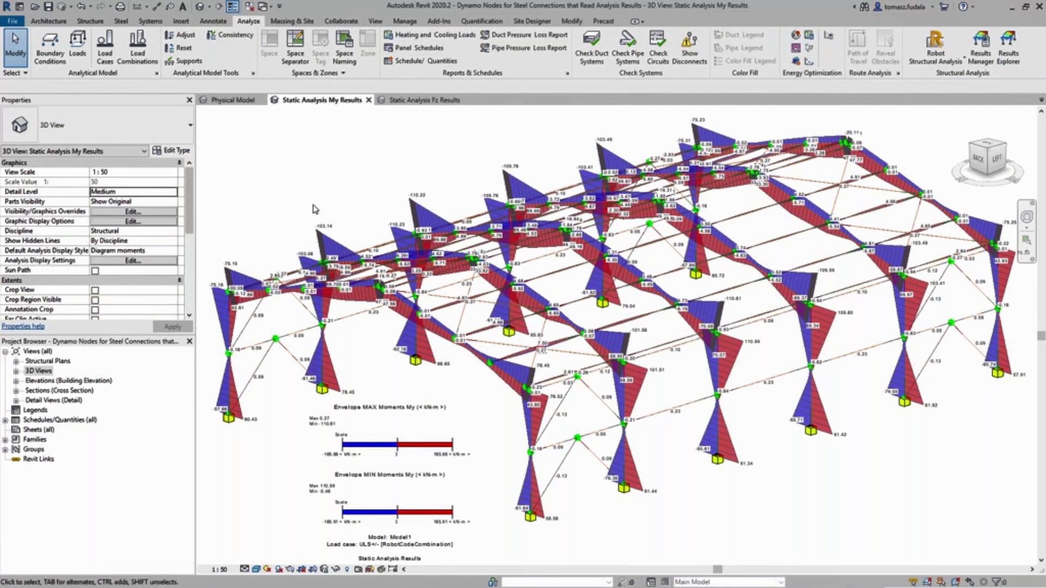
left_click(412, 103)
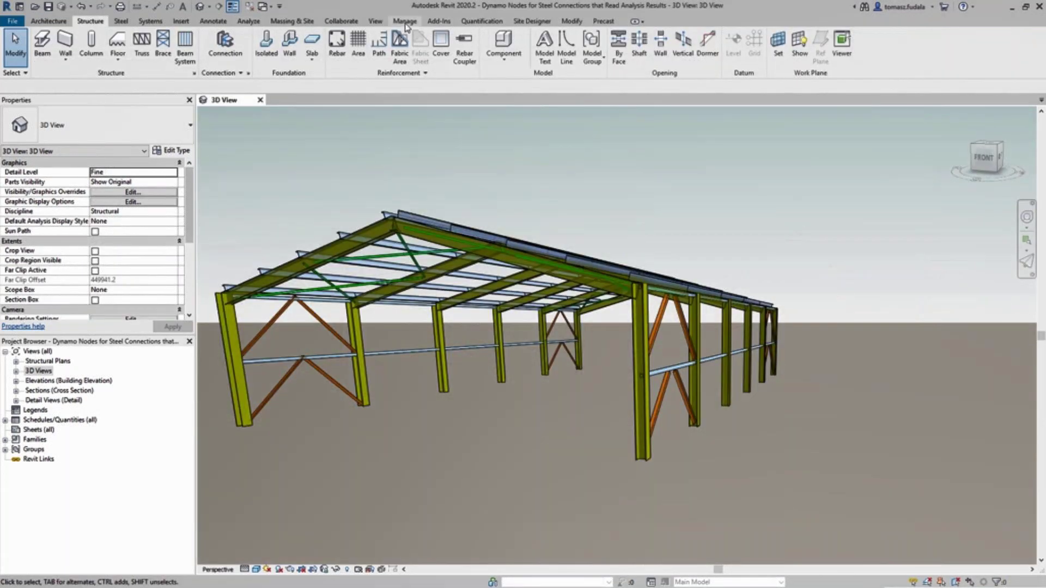
Open the inputs of the Knee of Frame Bolted by Analysis Results script in Dynamo Player and select the whole steel frame as its elements
left_click(405, 21)
left_click(1022, 51)
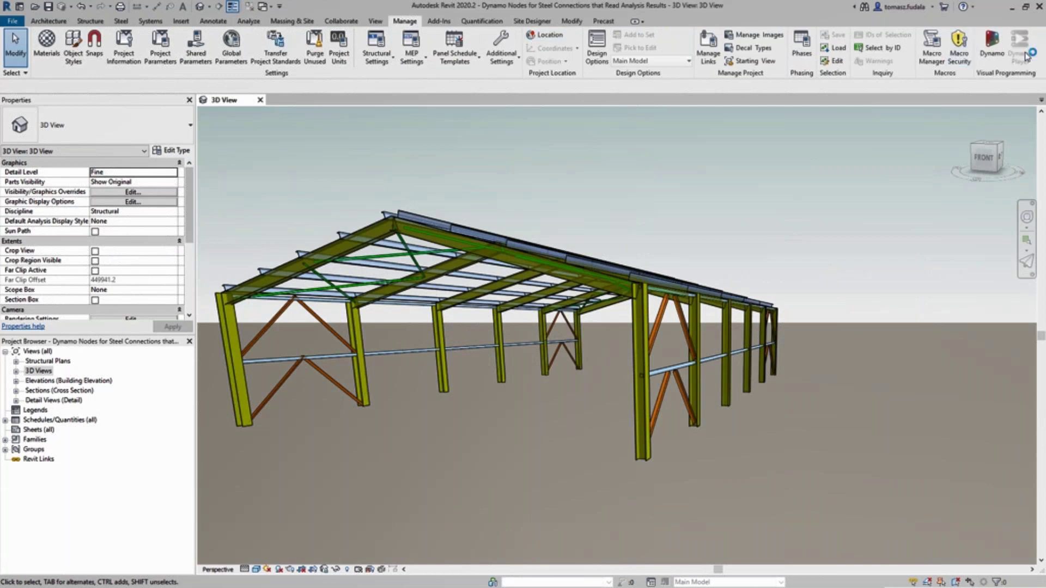
scroll(1039, 158, "down", 1)
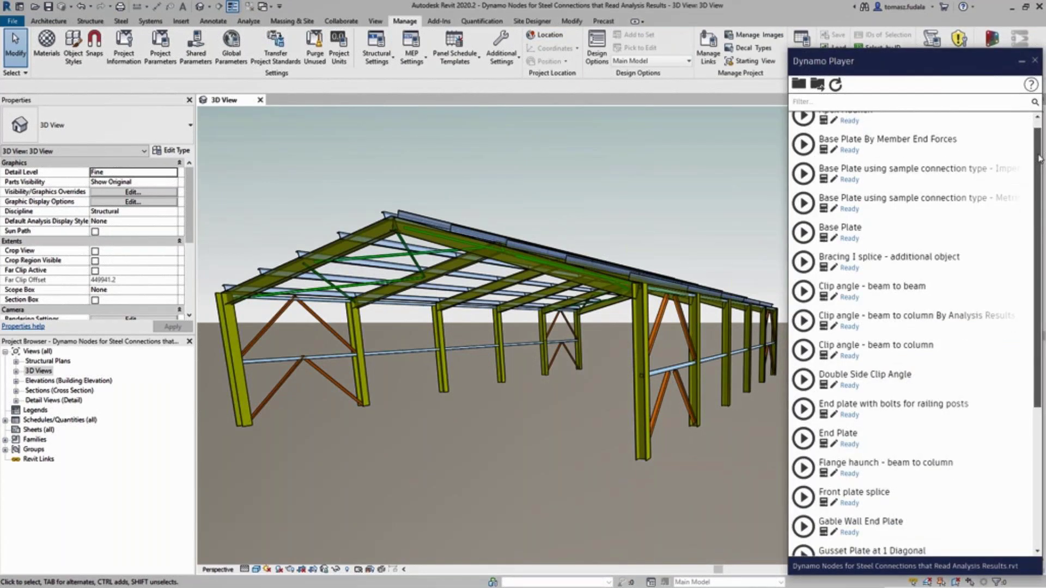
scroll(1038, 158, "down", 5)
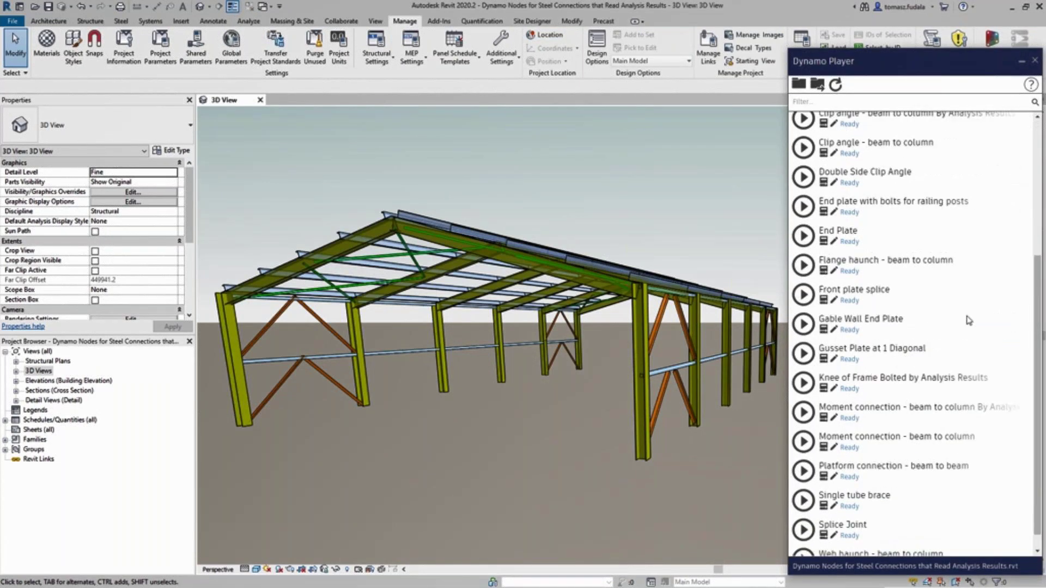
left_click(832, 389)
left_click(853, 149)
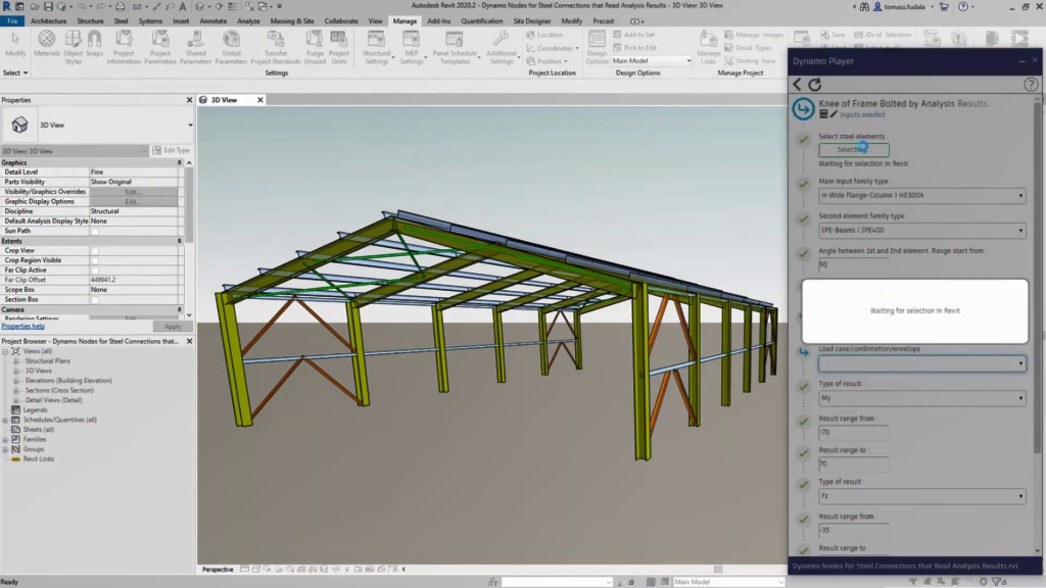
left_click_drag(202, 134, 782, 550)
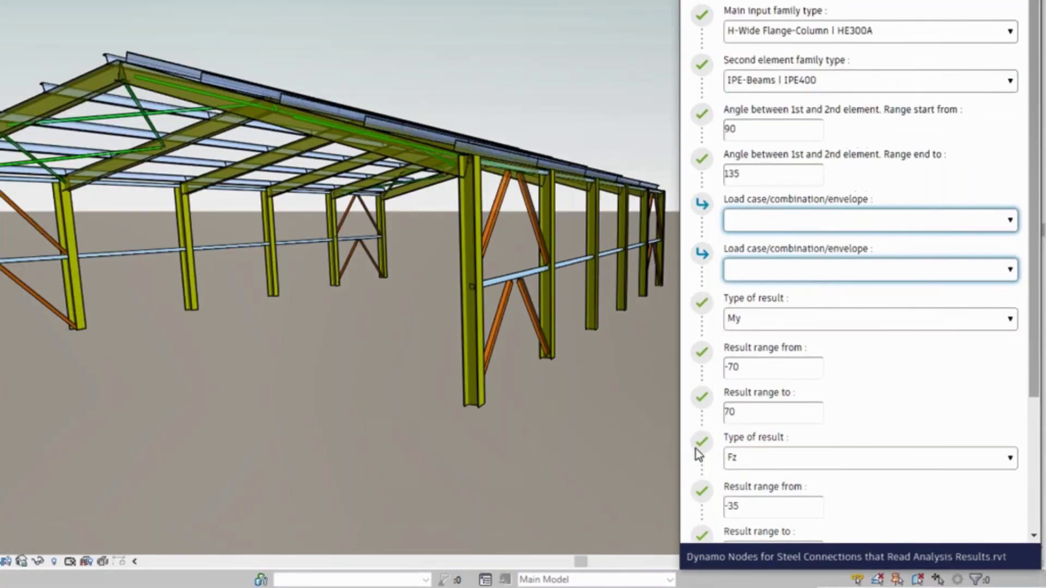
Set the script's two load case inputs to the ULS+/- [RobotCodeCombination] Max and Min envelopes of the static analysis results
left_click(1010, 220)
scroll(1007, 350, "down", 5)
left_click(990, 460)
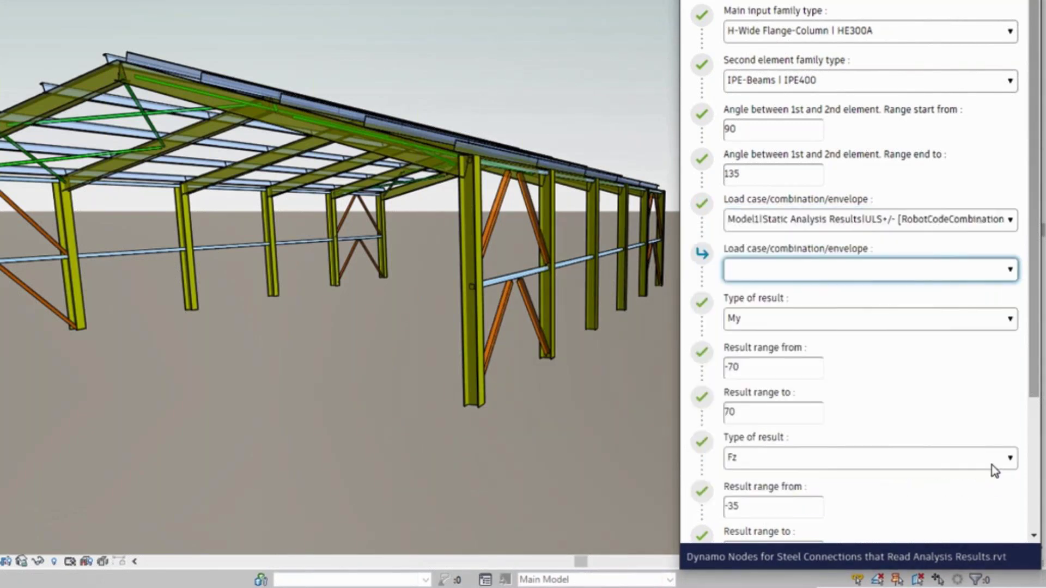
left_click(1009, 270)
left_click_drag(1012, 331, 1008, 469)
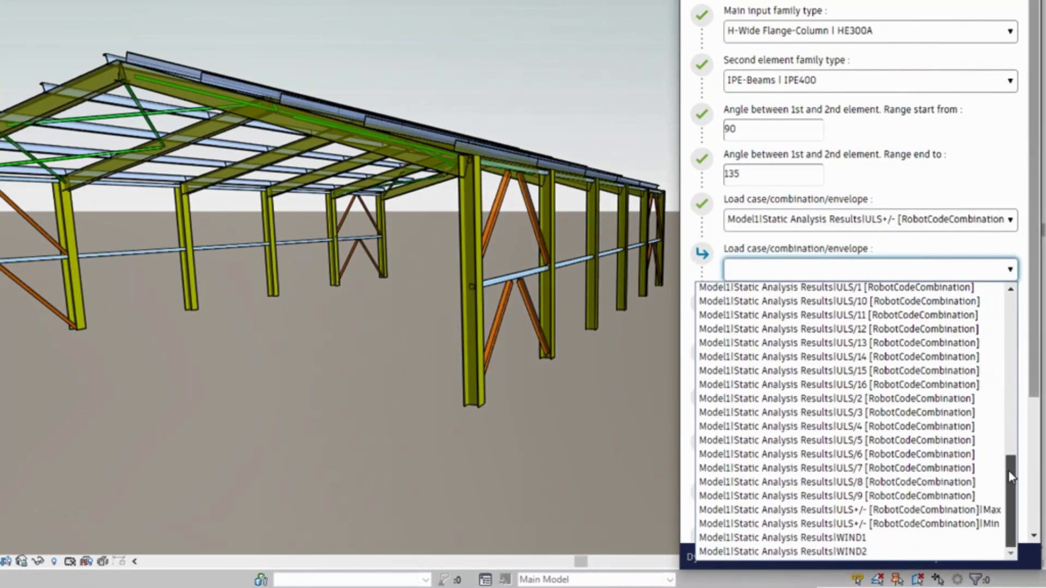
left_click(981, 526)
Set the My result range from -80 to 80
left_click(762, 371)
key("BackSpace")
key("BackSpace")
type("80")
key("Tab")
type("80")
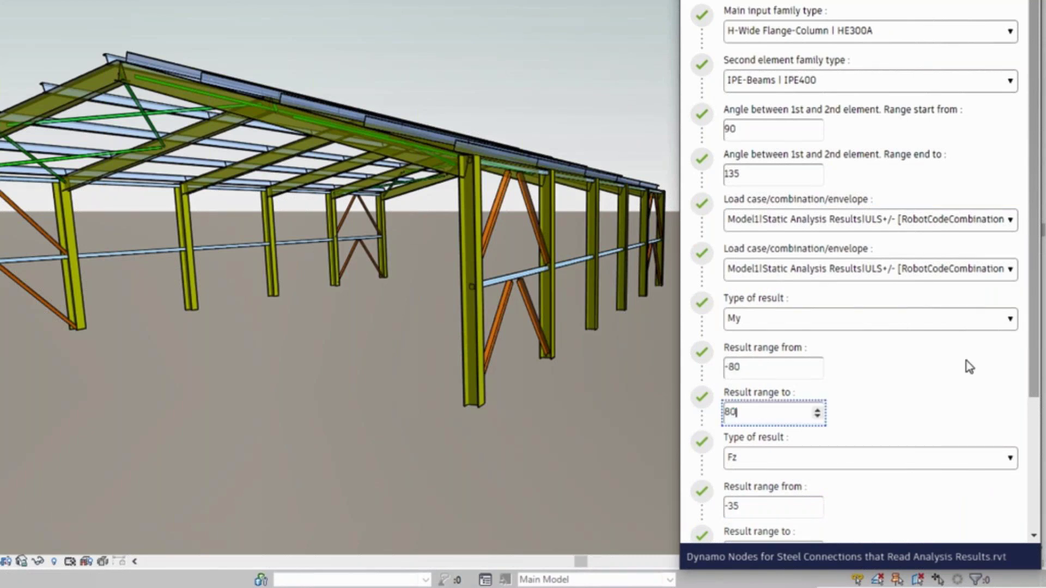
Choose Knee of frame bolted, with haunch Type1 as the connection type to add and run the script on the frame
scroll(1019, 410, "down", 3)
left_click(1011, 452)
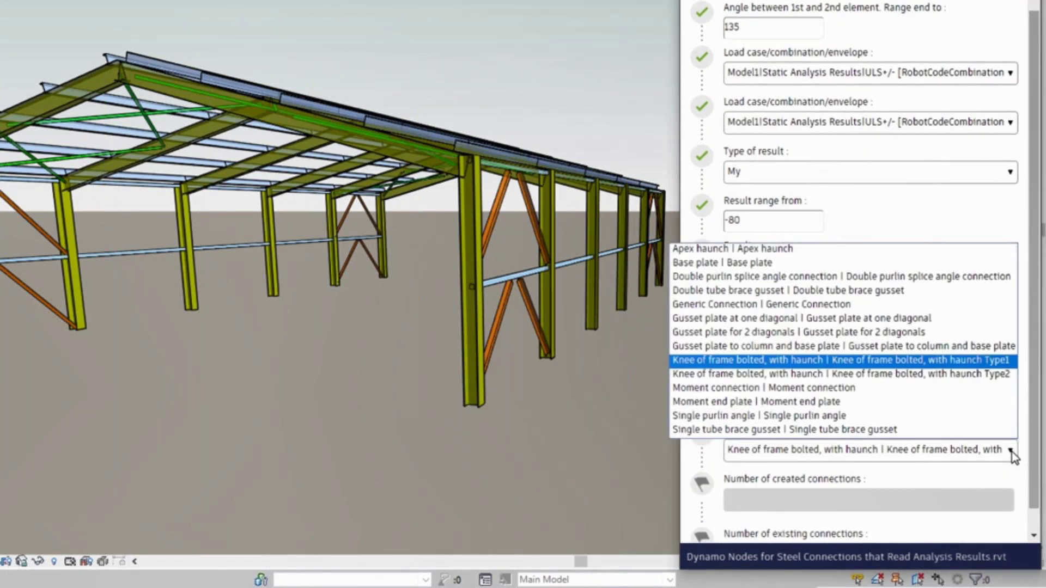
left_click(1013, 363)
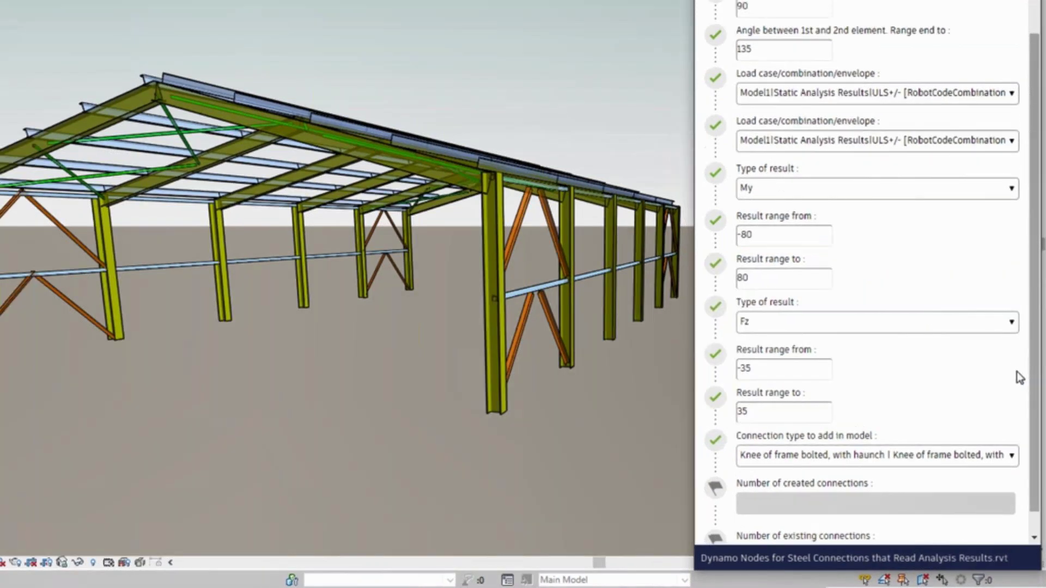
scroll(1035, 399, "up", 3)
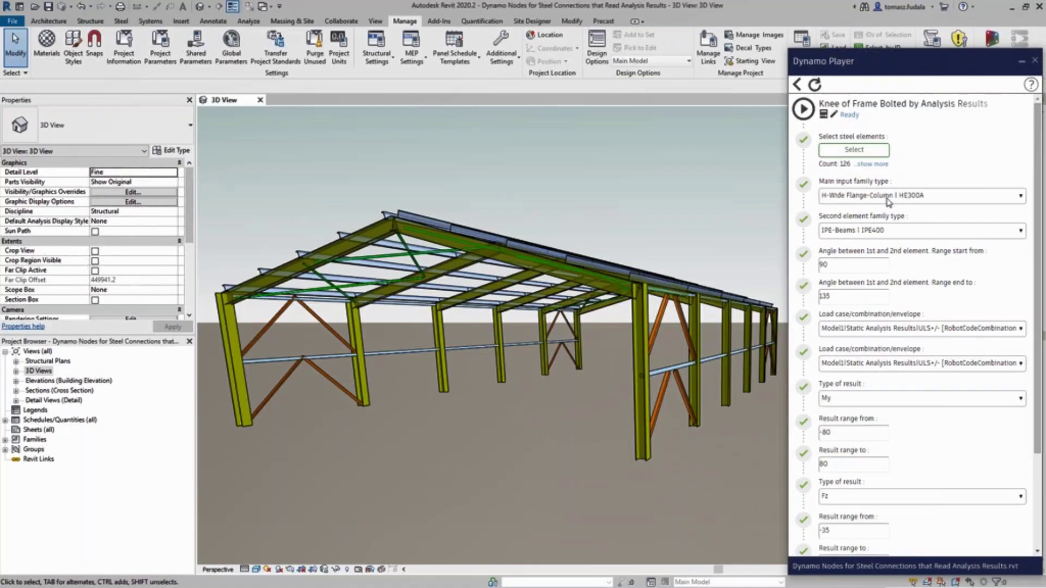
left_click(802, 109)
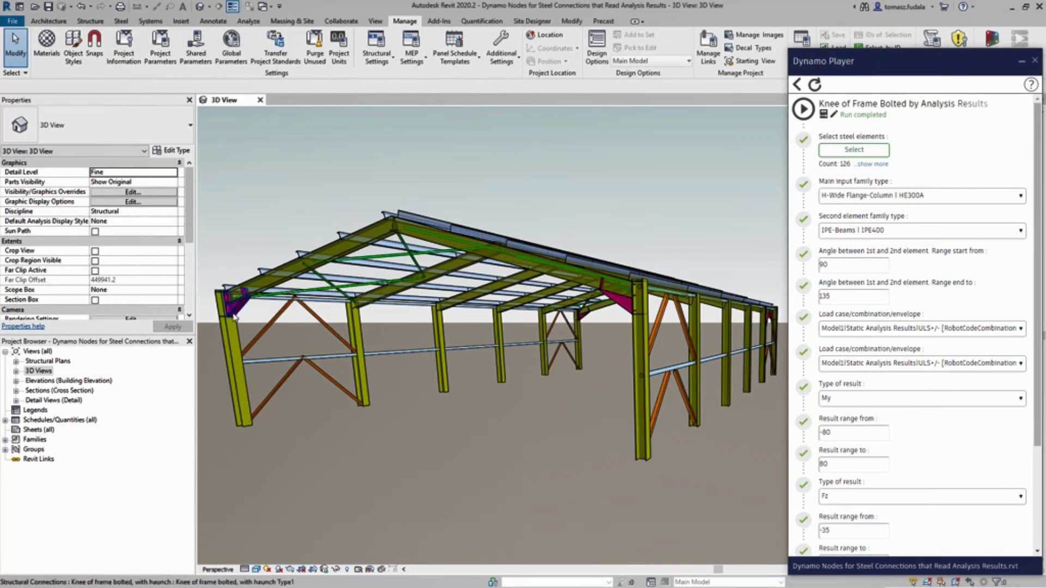
scroll(300, 334, "up", 5)
scroll(300, 335, "up", 3)
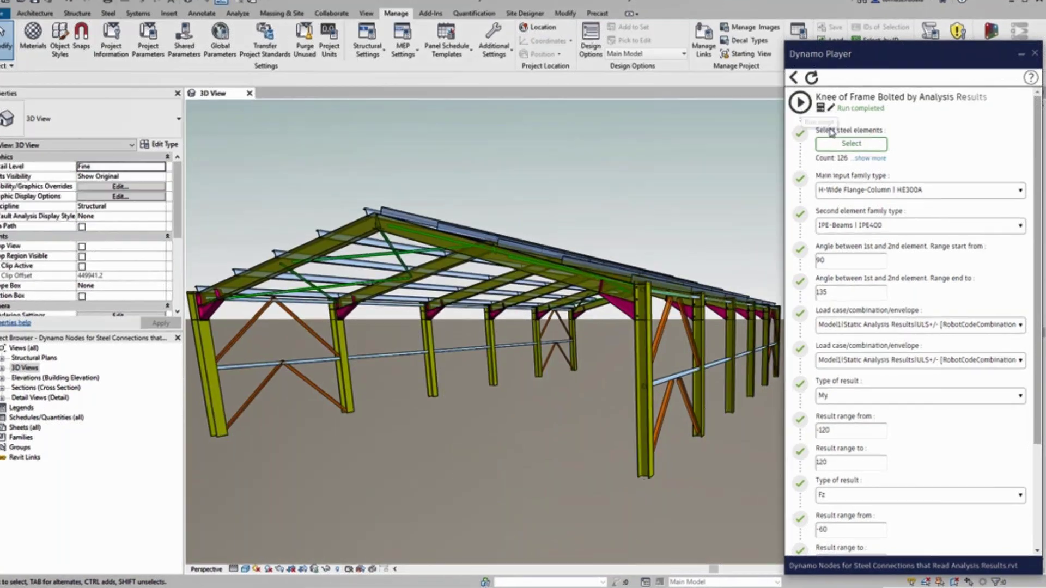
scroll(1008, 500, "down", 5)
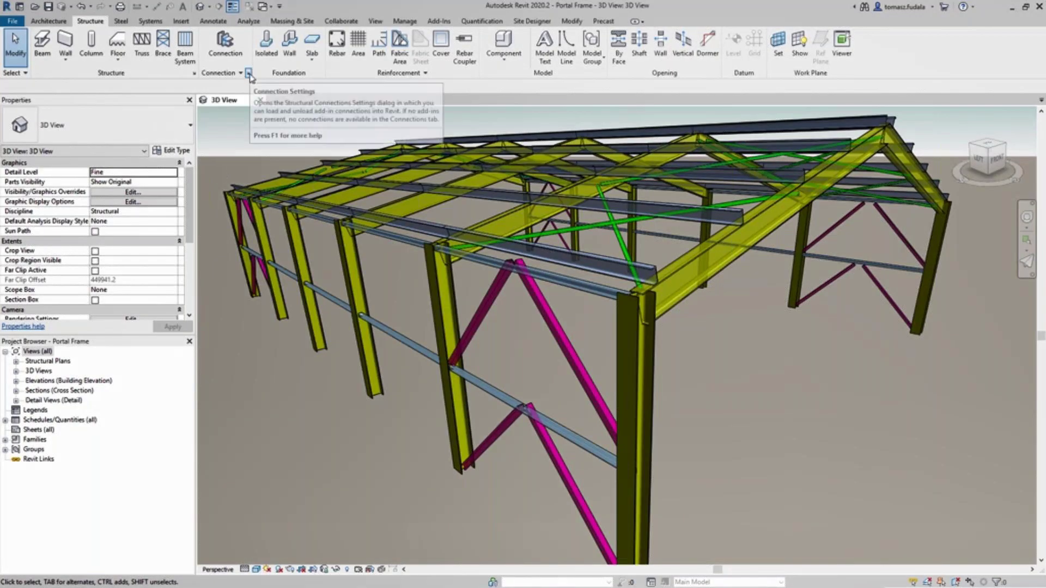
Check which connections are loaded in the Structural Connection Settings, closing them without changes
left_click(249, 73)
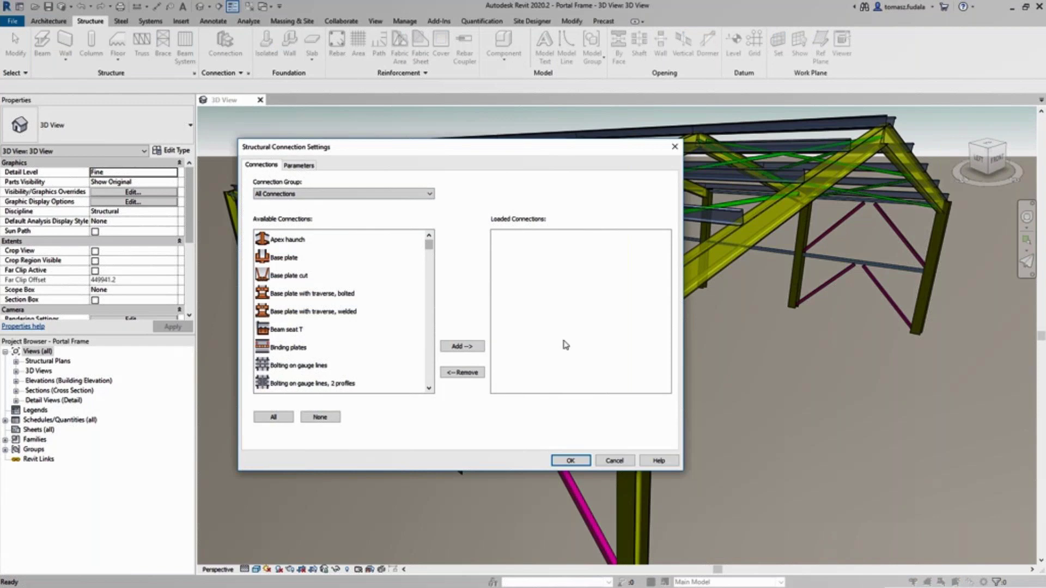
left_click(612, 462)
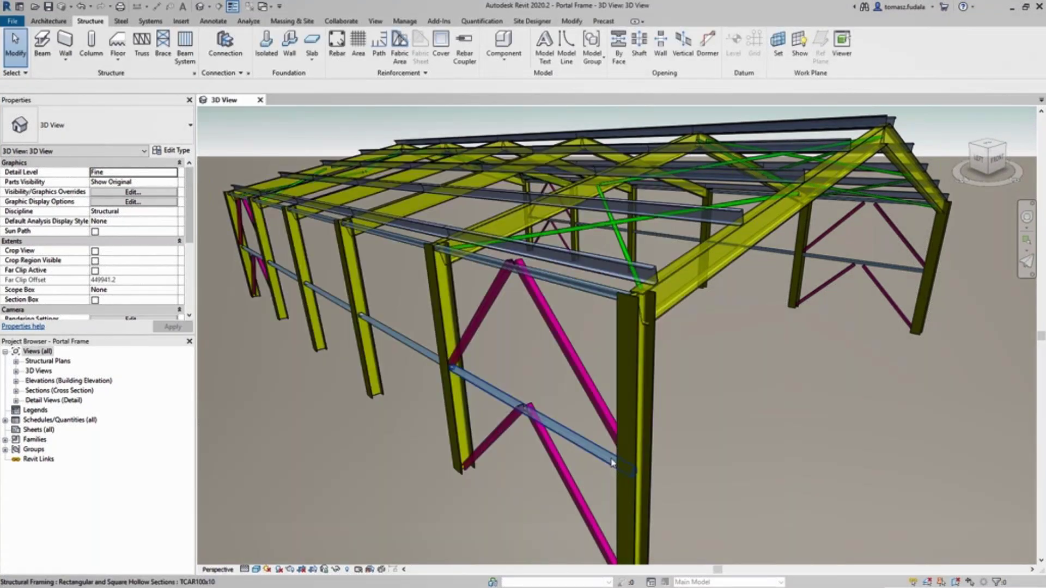
Open the inputs of the !Load Steel Connections from Library script in Dynamo Player
left_click(406, 22)
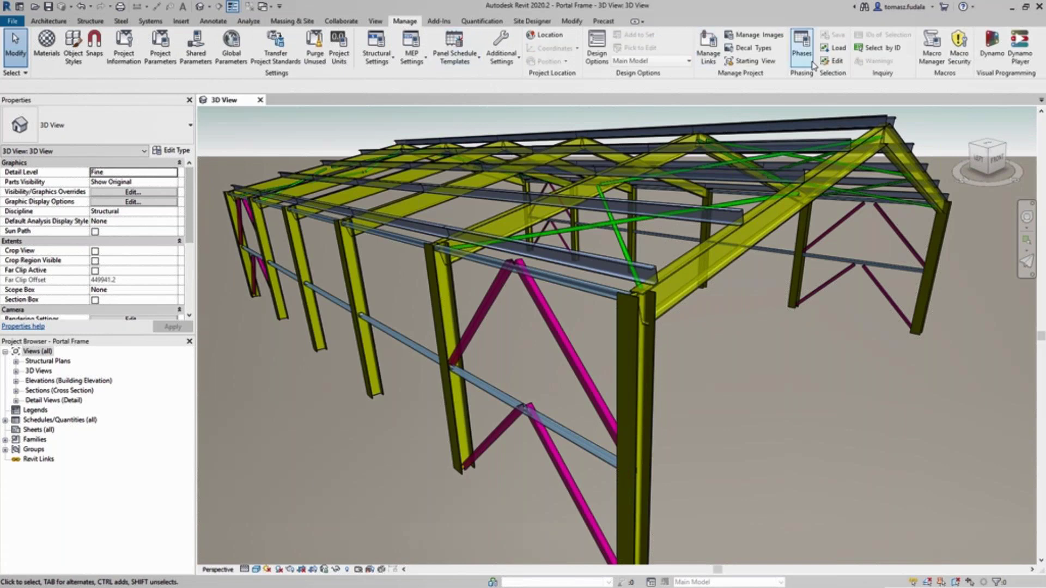
left_click(1020, 61)
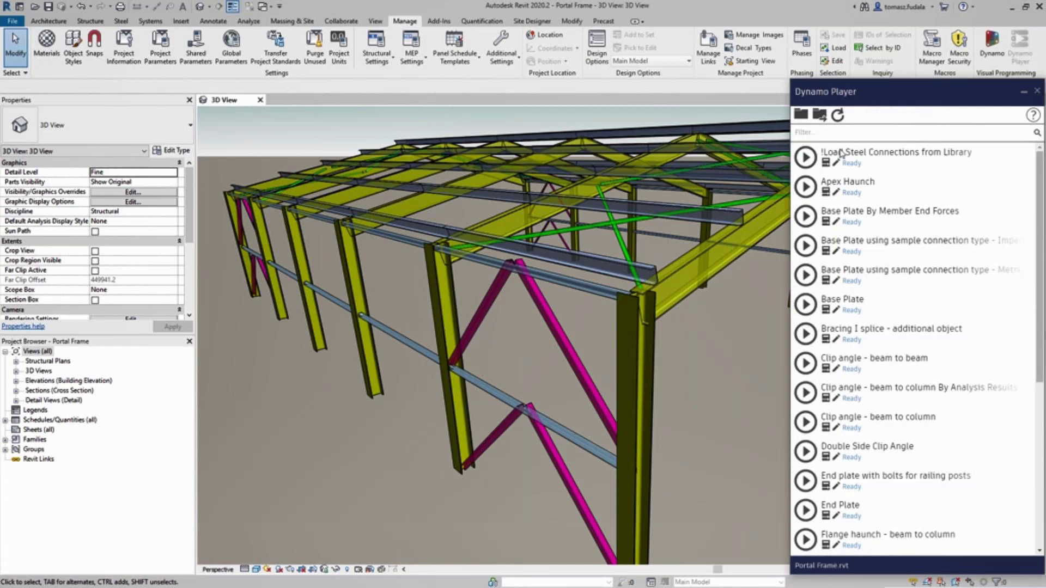
left_click(827, 165)
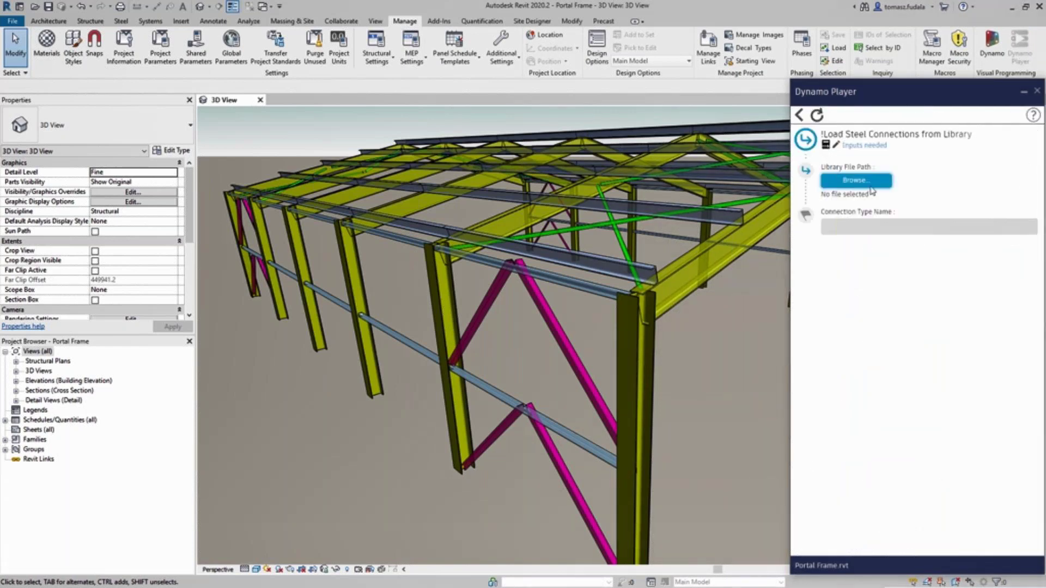
Choose Steel-Connection-Library from the Libraries folder as the library file, run the script and review the connection type names
left_click(866, 183)
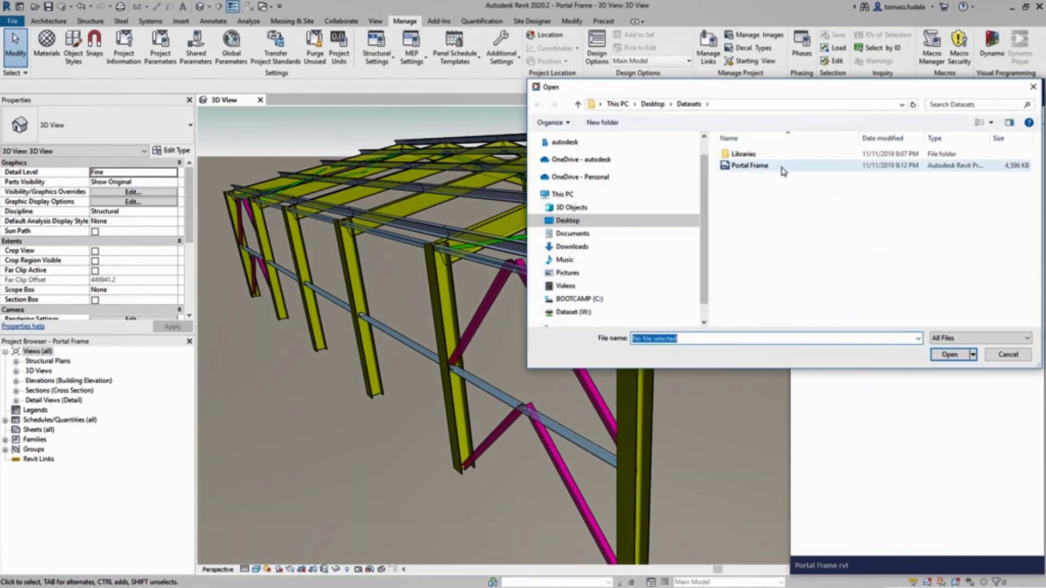
double_click(757, 154)
left_click(756, 154)
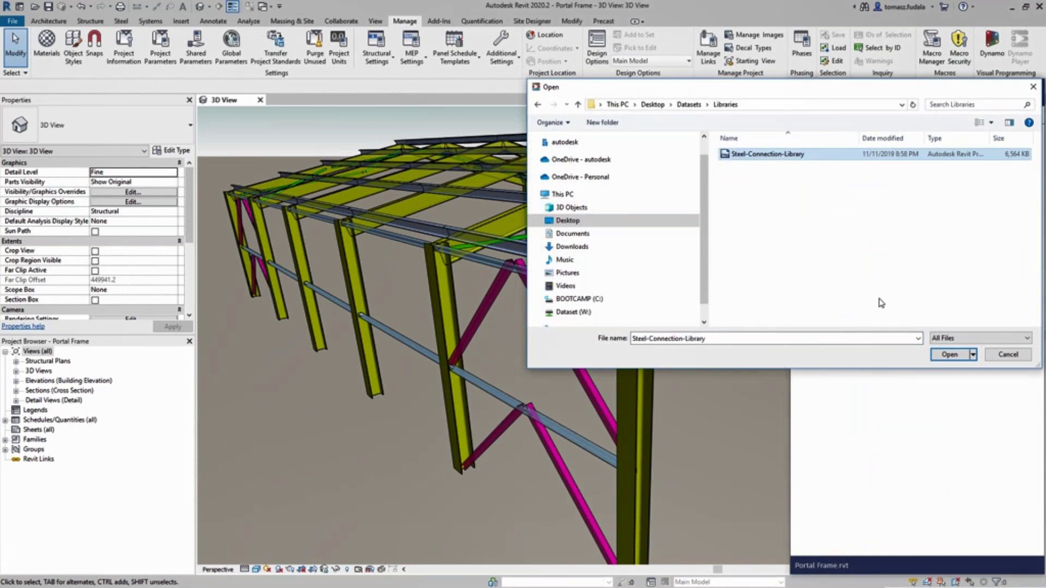
left_click(947, 355)
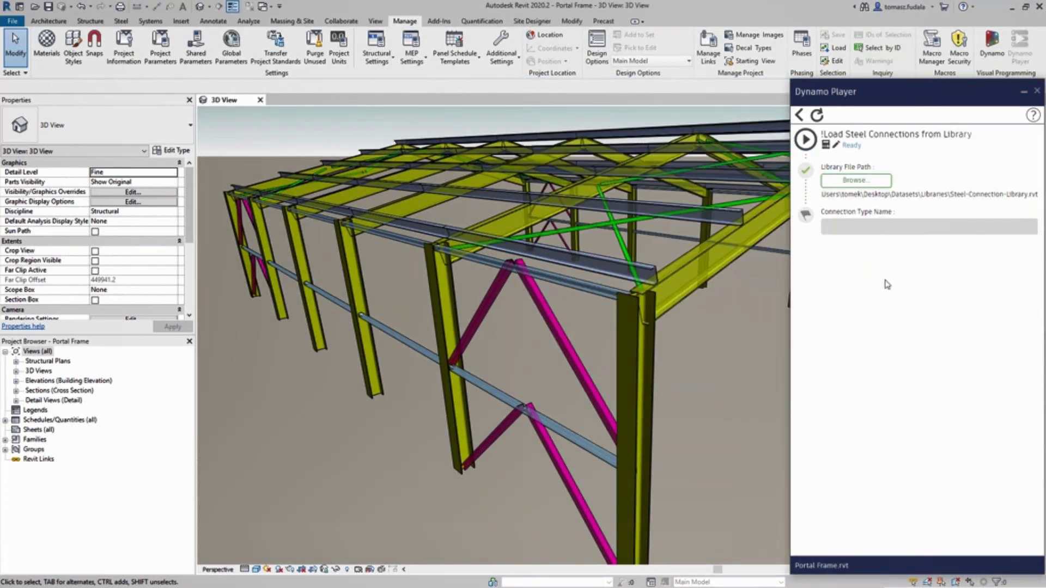
left_click(806, 140)
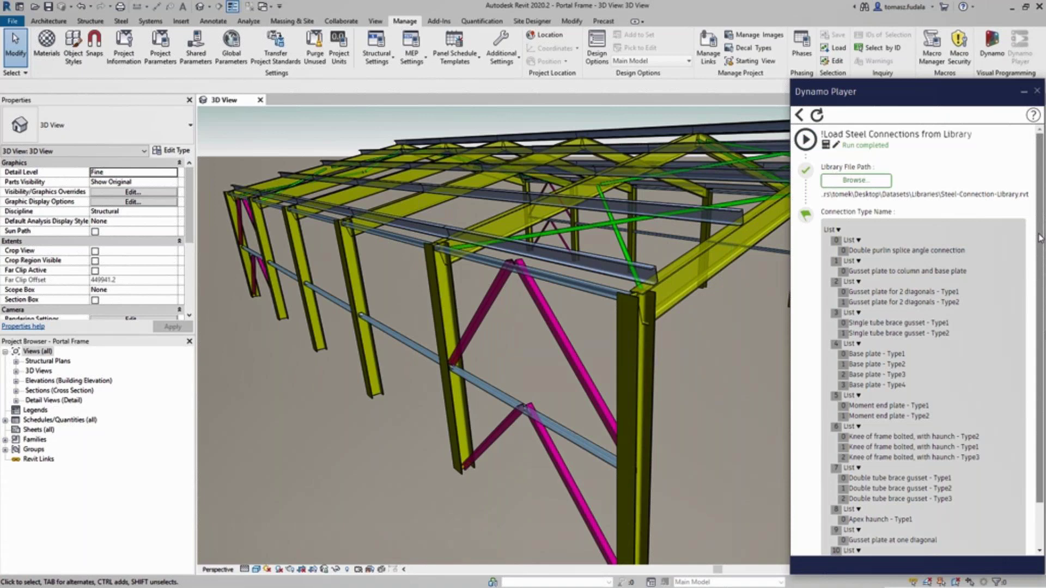
scroll(1041, 238, "down", 2)
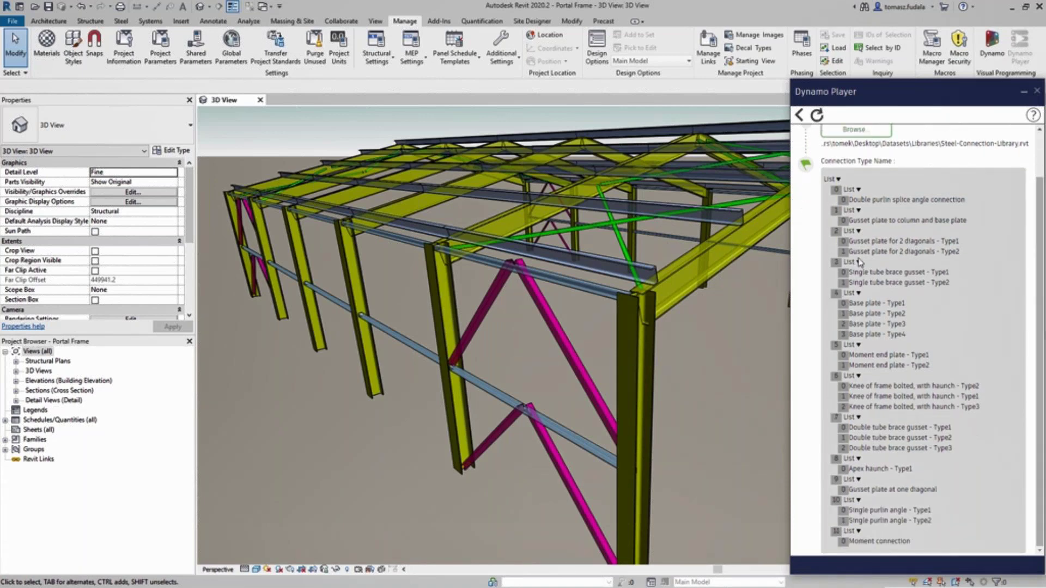
Open the Structural Connection Settings and check the full list of loaded connections against the library's connection types
key("alt+s")
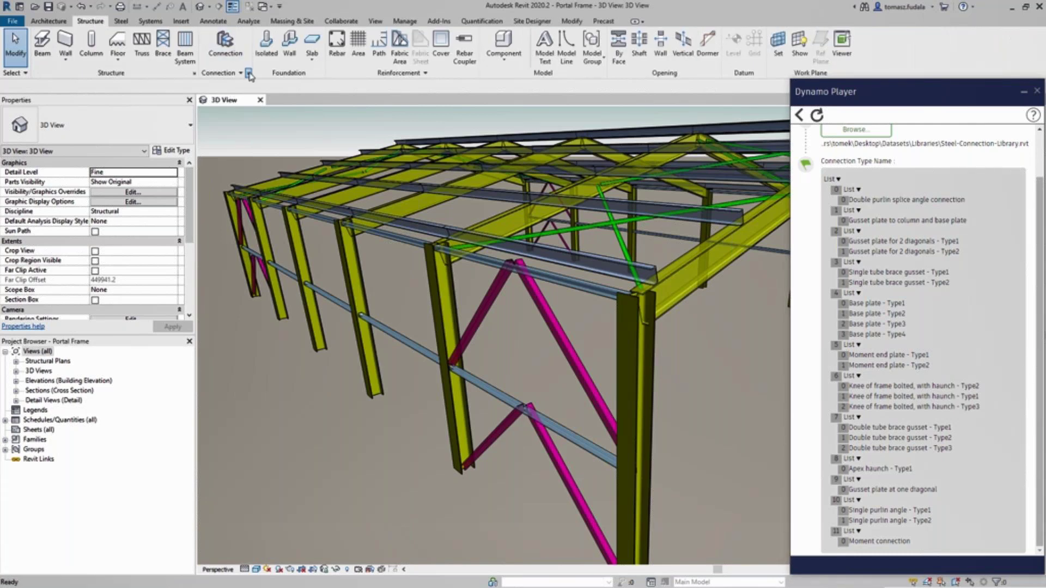
left_click(249, 73)
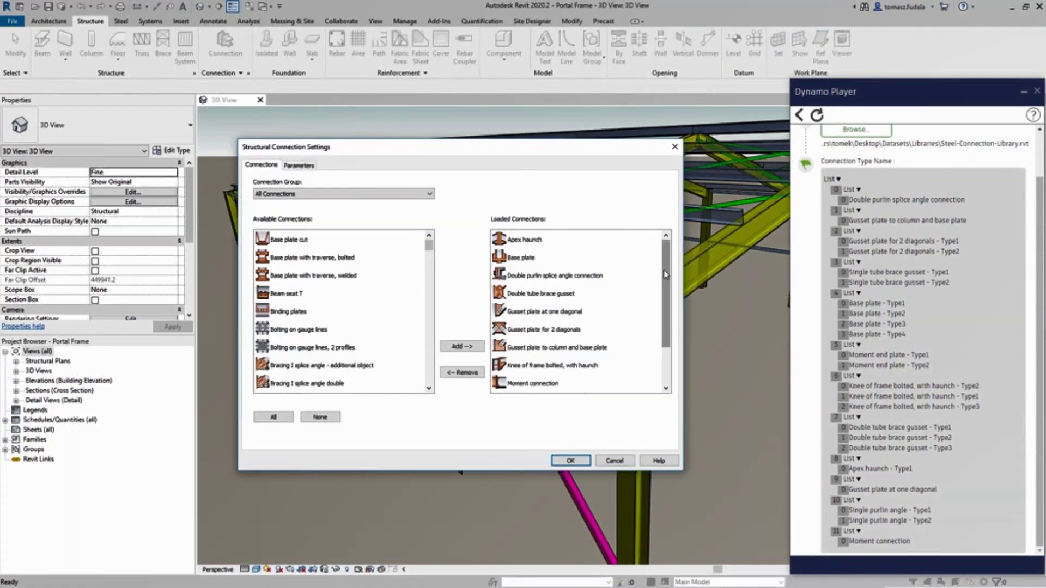
left_click_drag(665, 274, 665, 325)
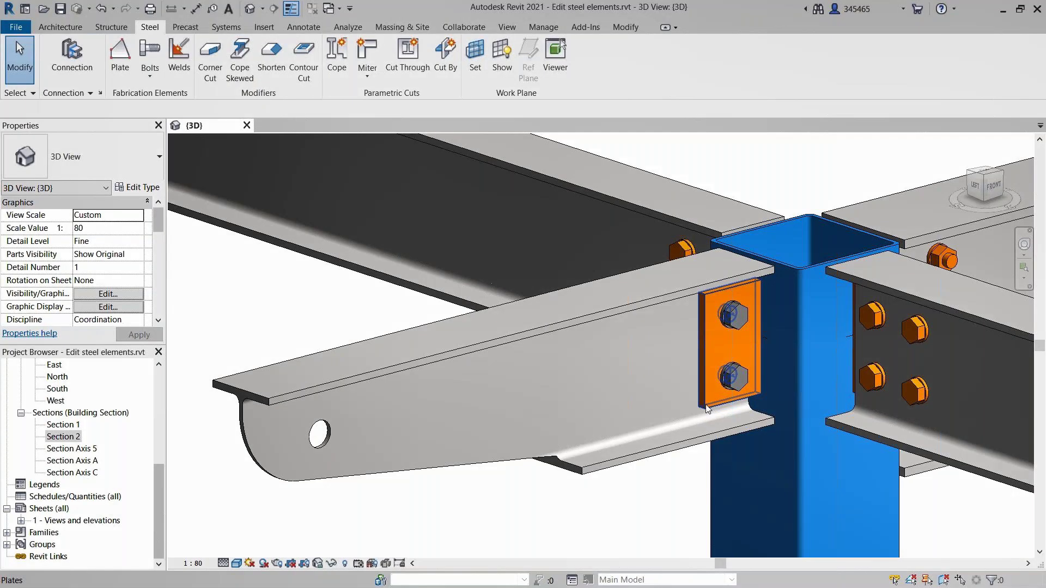
Edit the boundary of the two-bolt plate on the notched beam, moving its outer edge away from the column to widen it
left_click(705, 405)
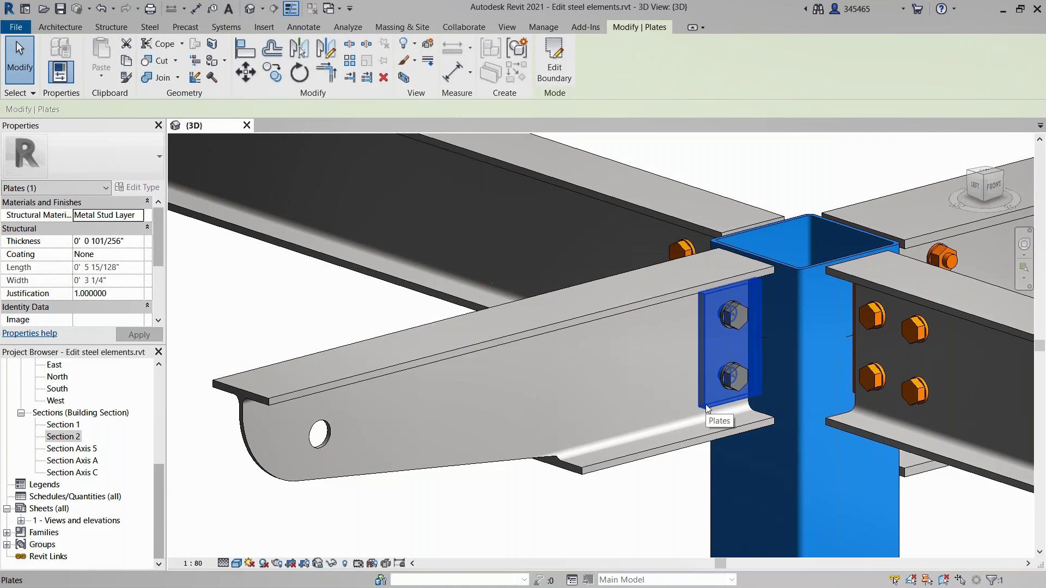
left_click(570, 73)
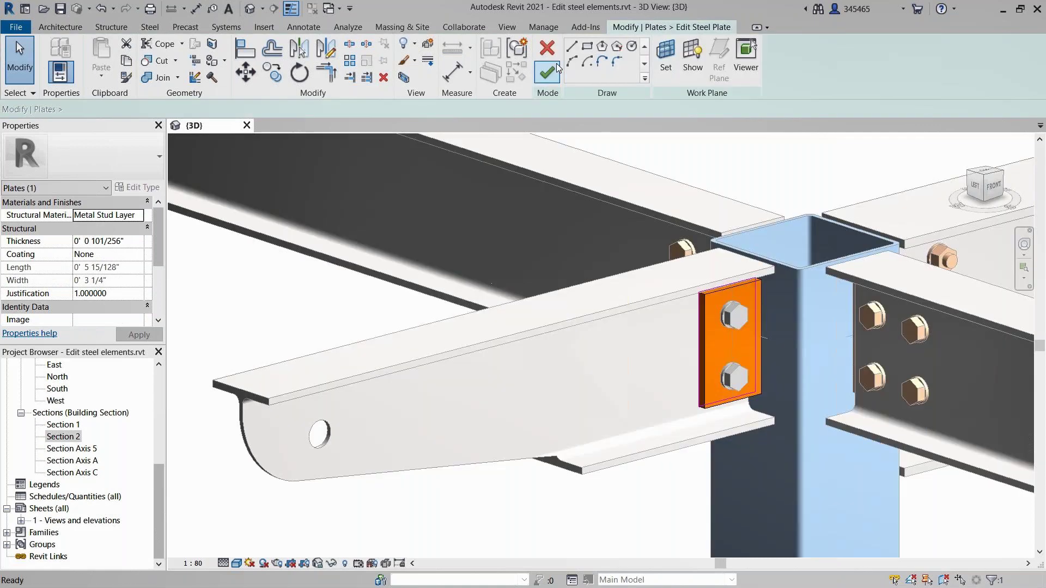
left_click(699, 341)
left_click_drag(699, 341, 631, 363)
left_click(544, 81)
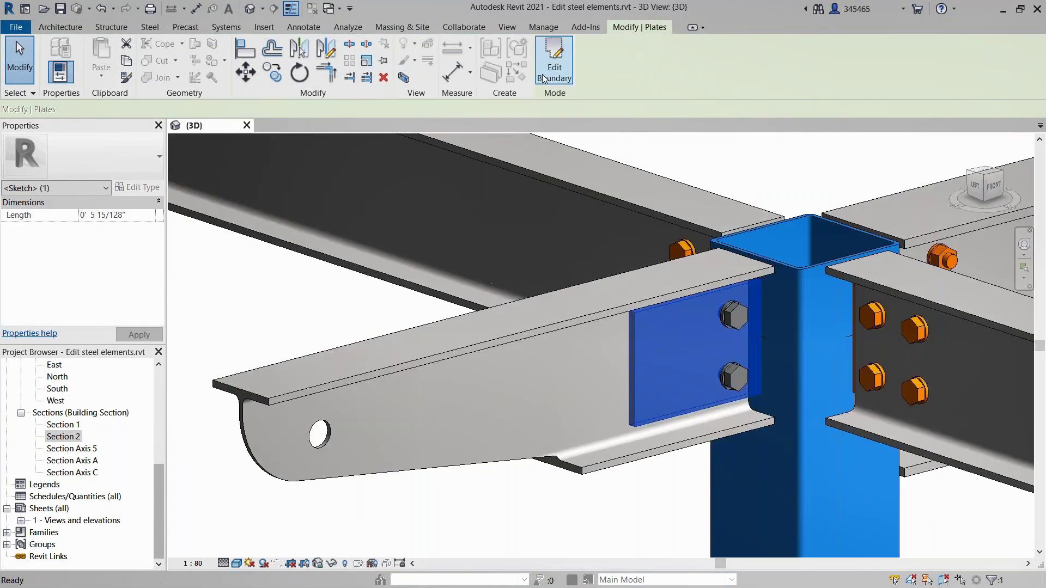
left_click(782, 158)
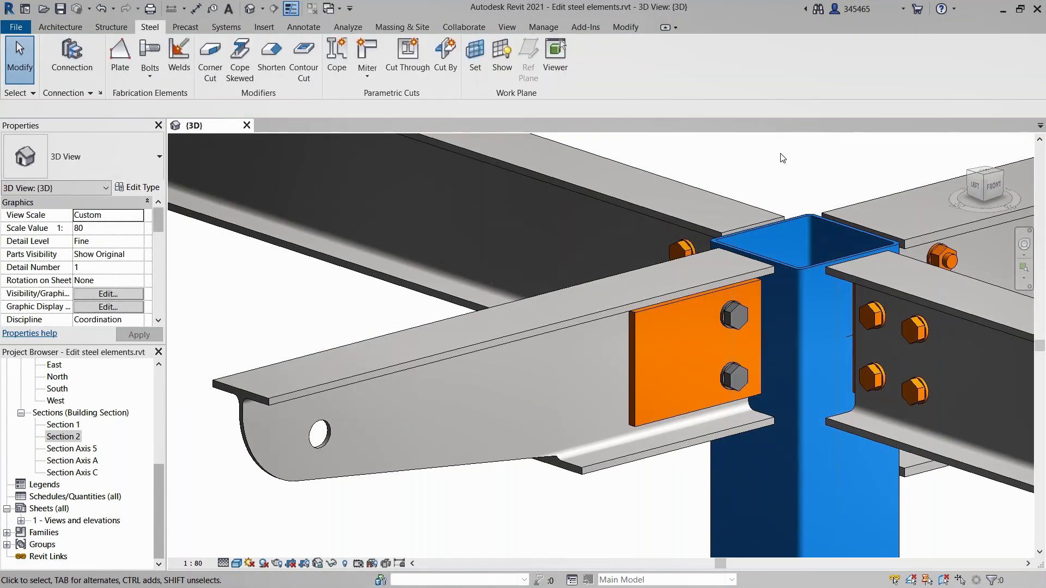
Set the widened plate's bolt pattern to 2 bolts on side 1 with a first intermediate distance of 4 inches
left_click(736, 326)
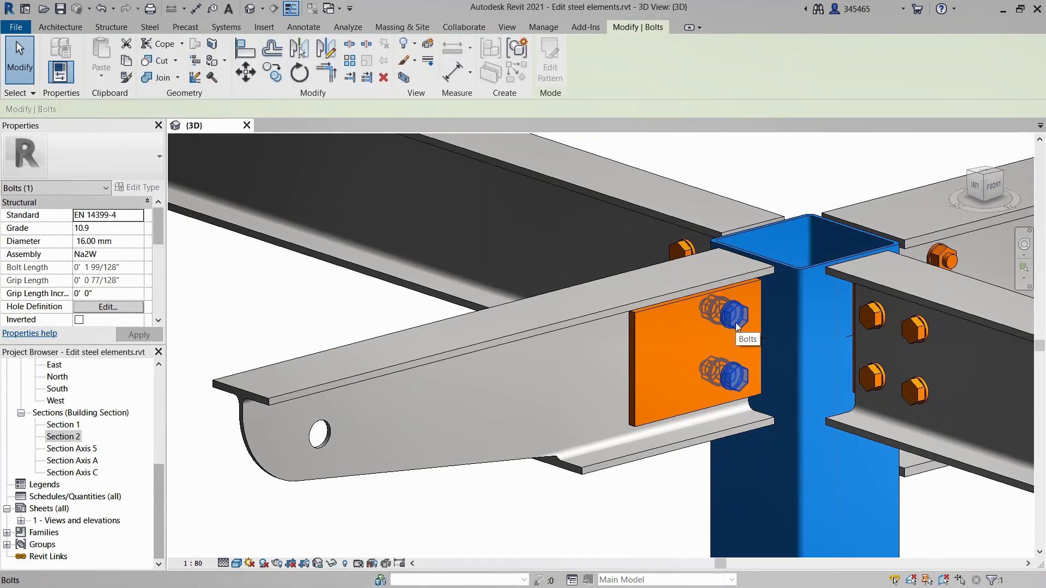
scroll(99, 263, "down", 3)
left_click(97, 260)
type("2")
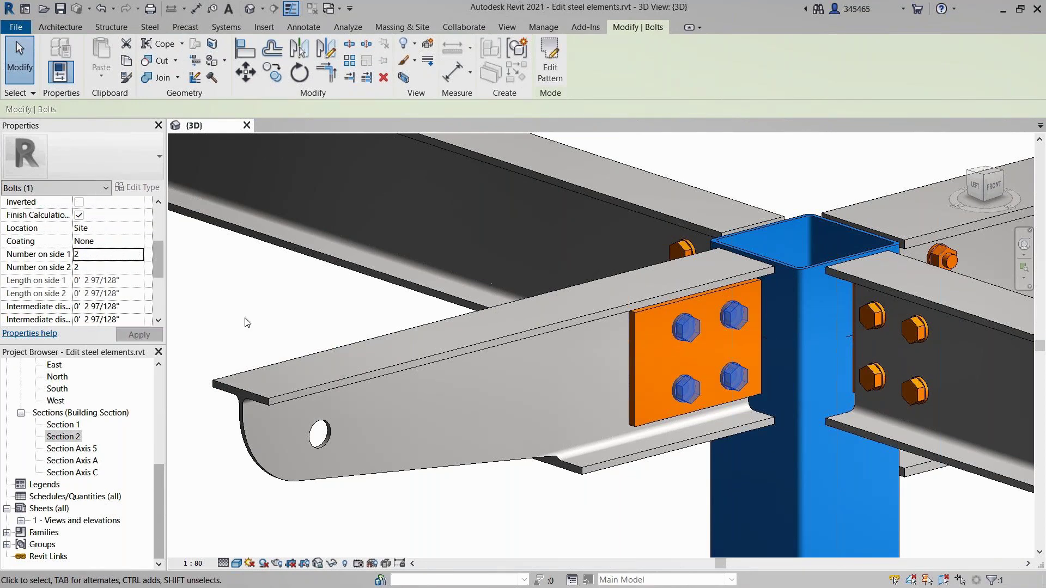
triple_click(86, 306)
type("4")
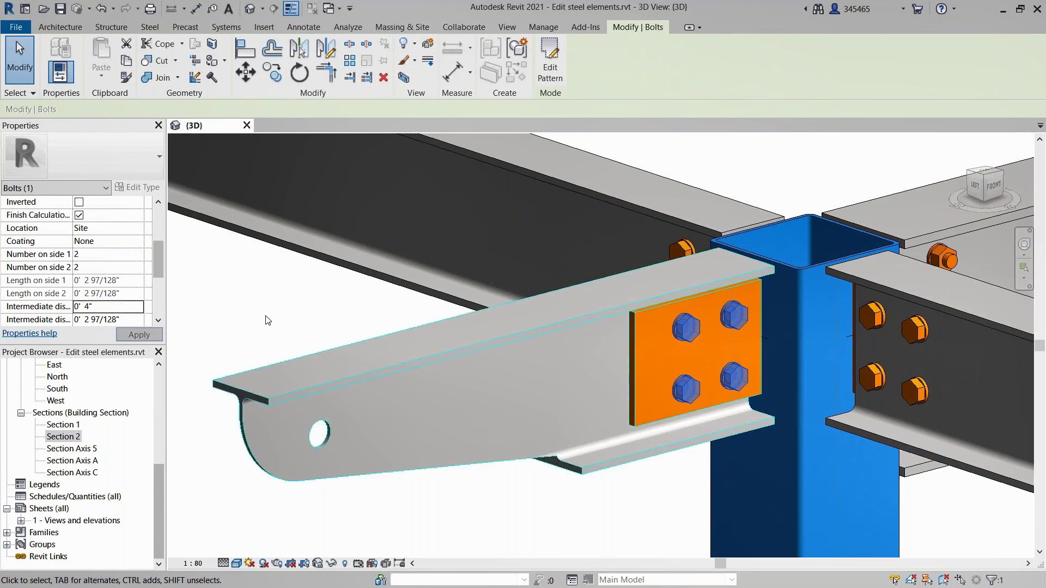
left_click(340, 517)
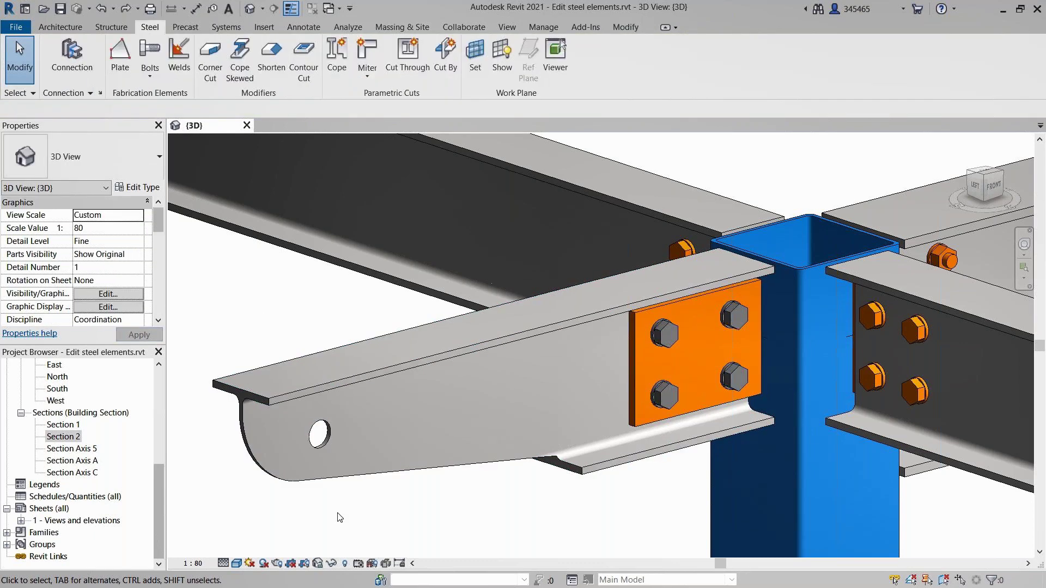
Edit the contour cut under the beam, moving its vertical edge outward from the column so the lower flange extends further
left_click(350, 478)
left_click(351, 479)
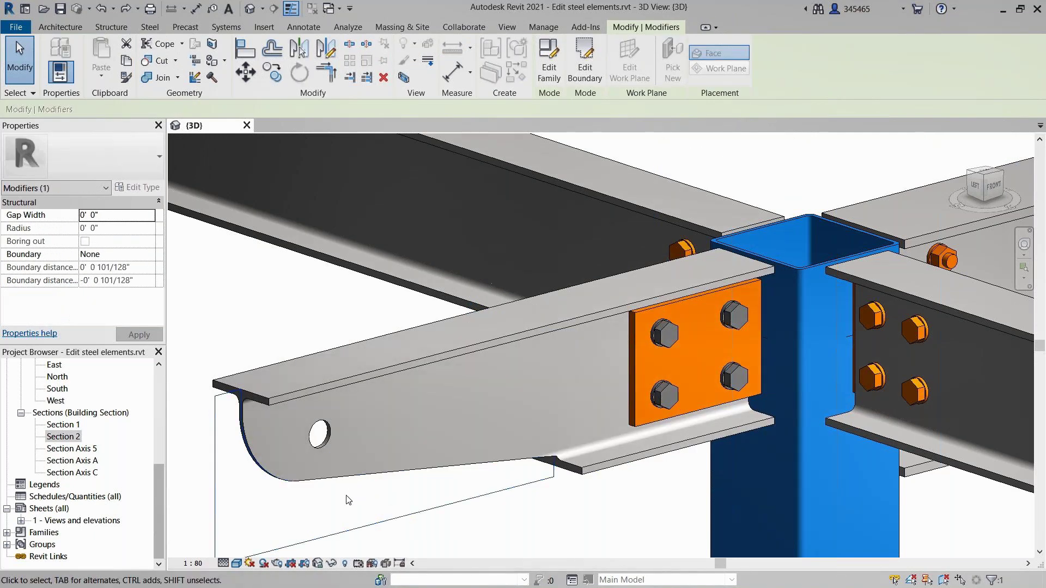
left_click(581, 68)
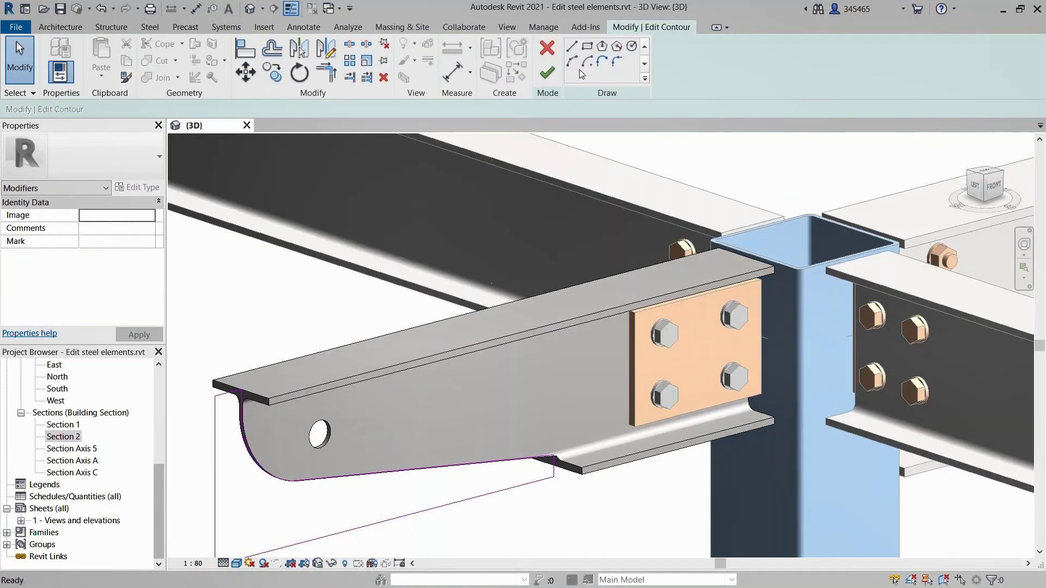
left_click(554, 471)
mouse_move(553, 473)
left_mouse_down()
mouse_move(505, 486)
mouse_move(502, 439)
mouse_move(553, 478)
mouse_move(504, 489)
left_mouse_up()
left_click(554, 456)
left_click(538, 493)
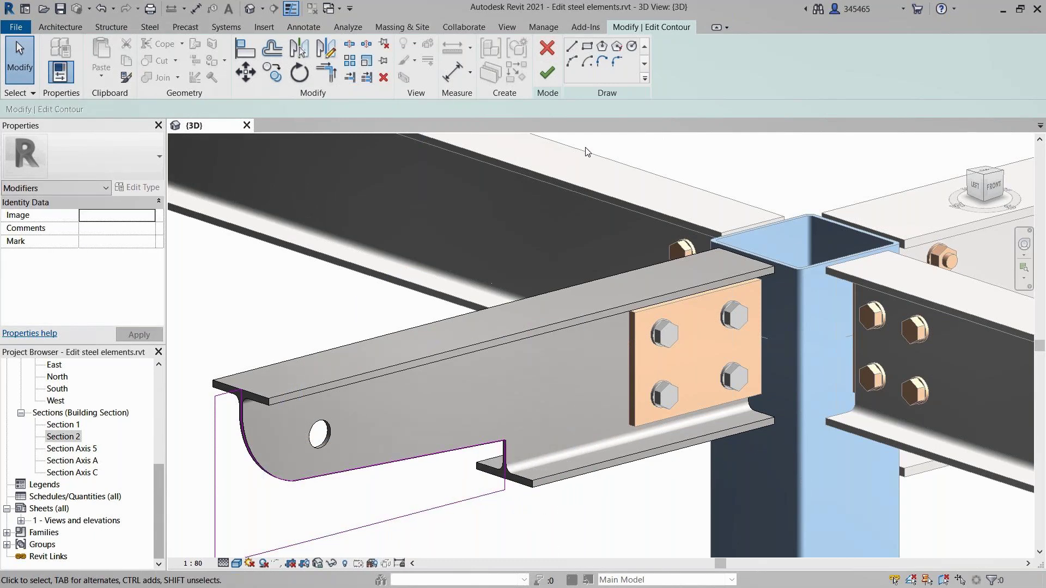
Round the inner corner of the contour cut with a start-end-radius arc, trim the adjoining lines to it and finish the contour
left_click(571, 62)
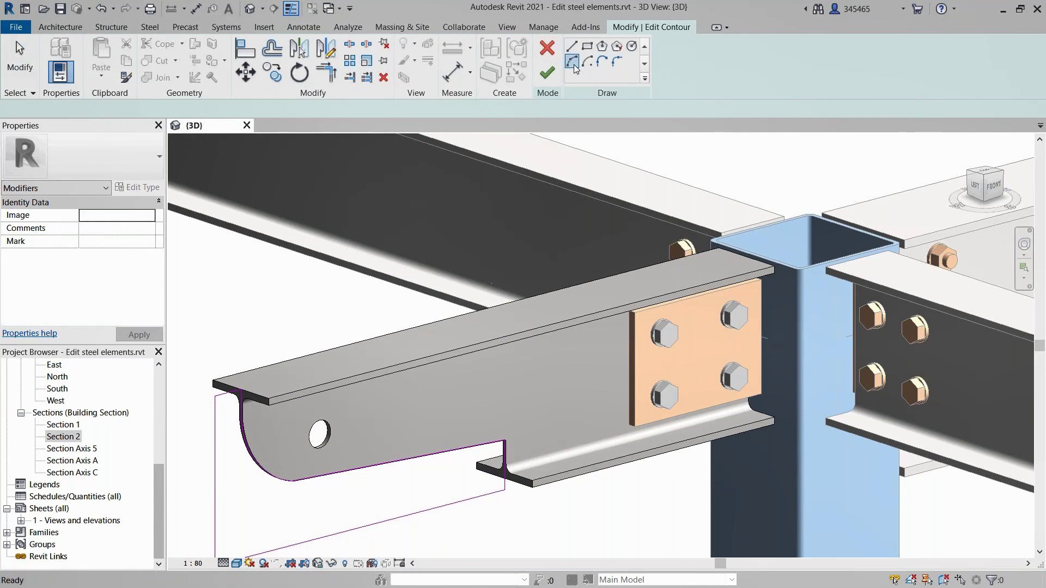
left_click(484, 440)
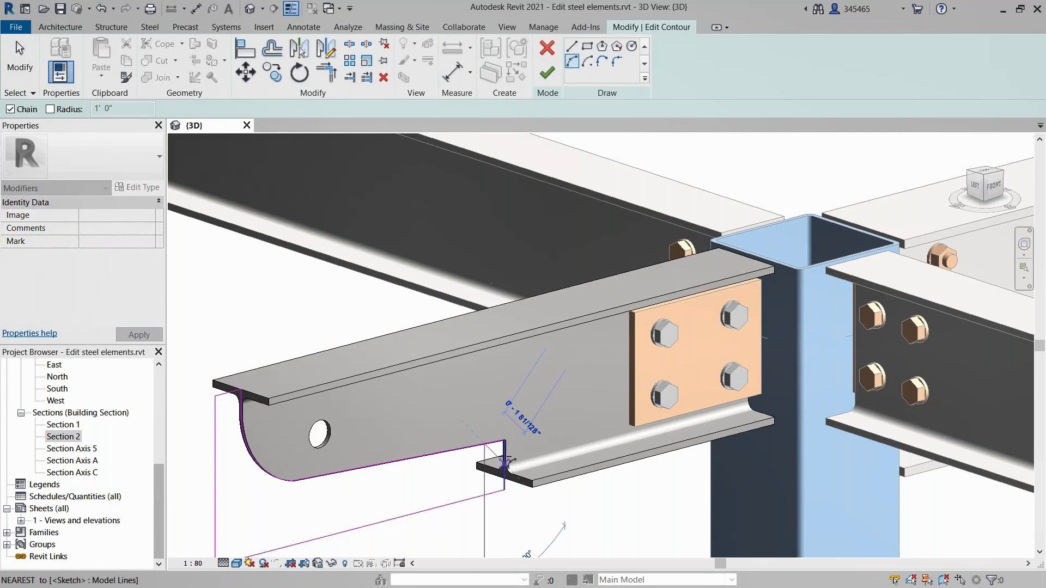
left_click(505, 461)
key("Escape")
key("Escape")
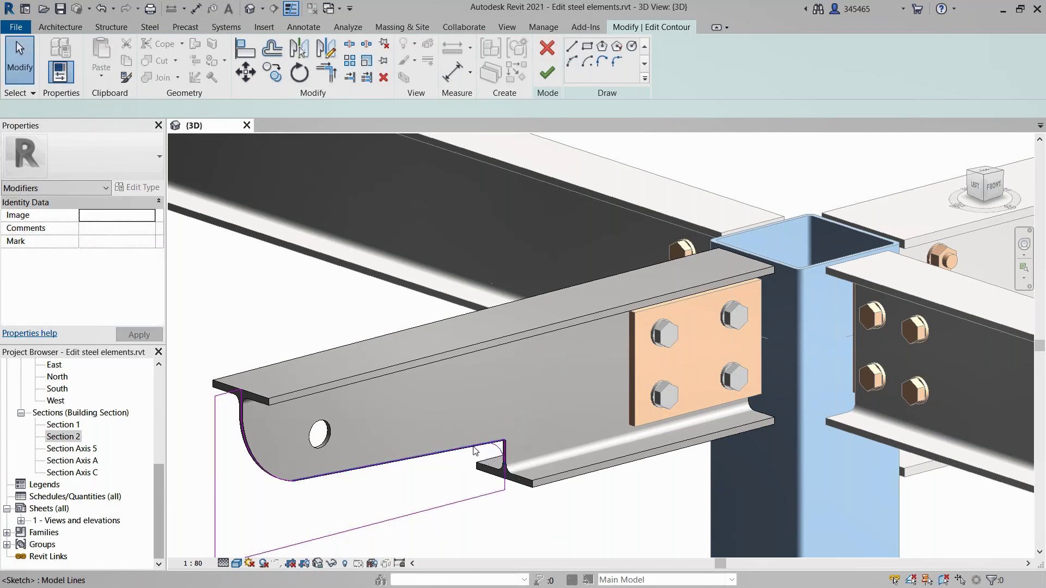
left_click(485, 443)
left_click(505, 443)
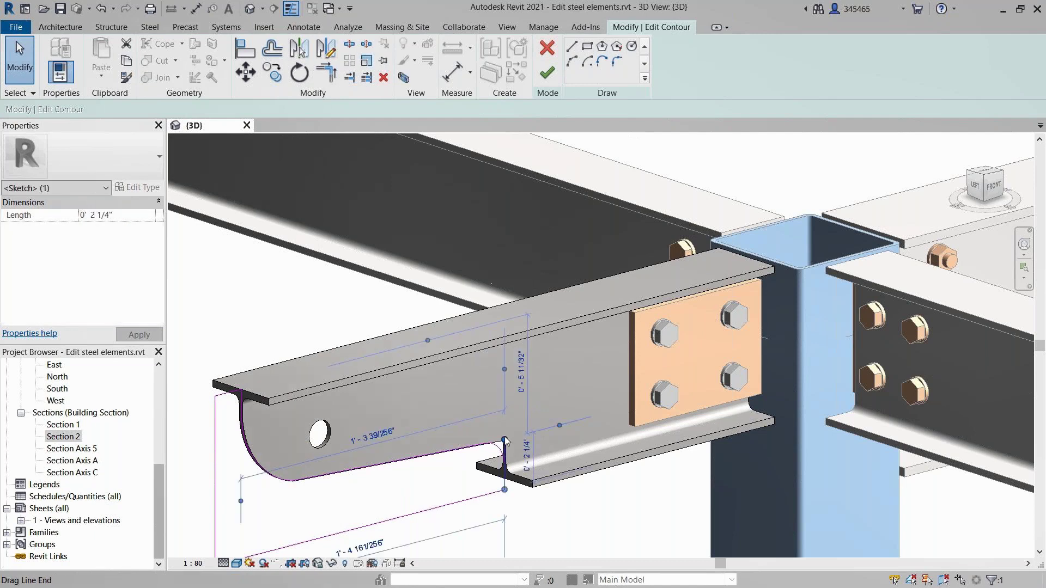
key("Escape")
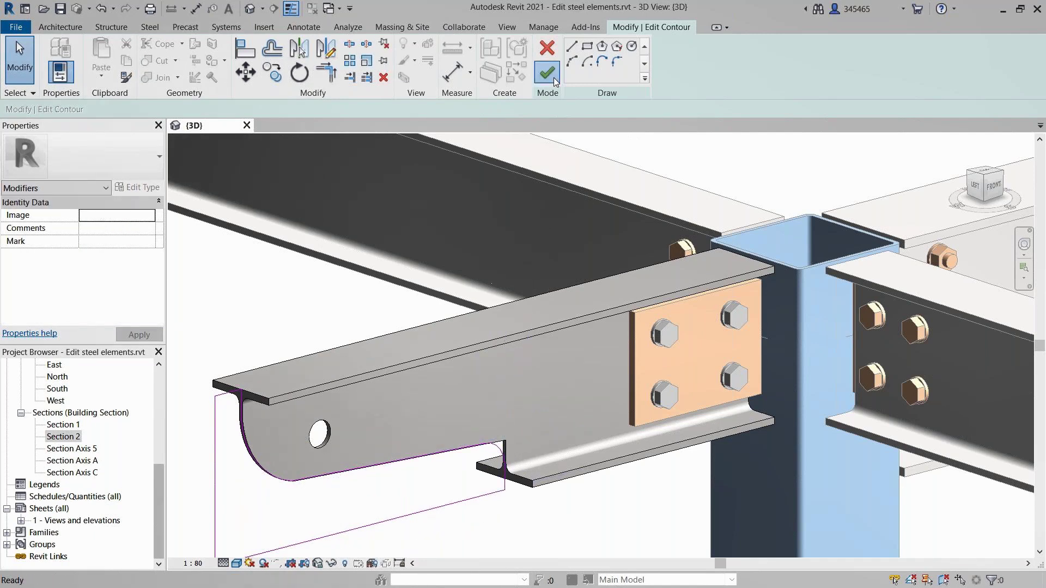
left_click(547, 73)
left_click(548, 527)
Edit the contour of the circular hole at the beam's free end and set its radius to 1 inch
scroll(212, 475, "up", 1)
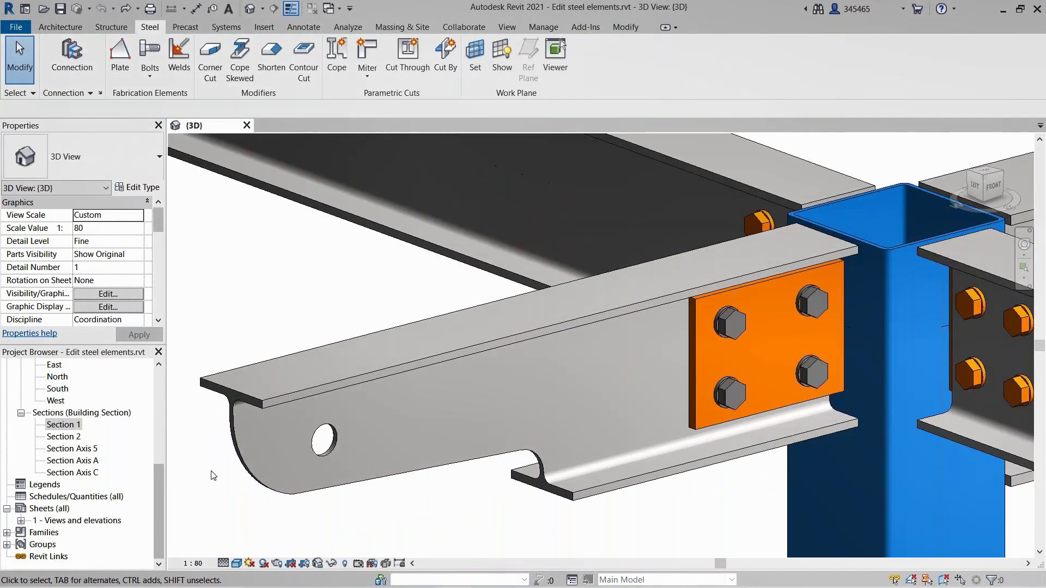
scroll(213, 475, "up", 2)
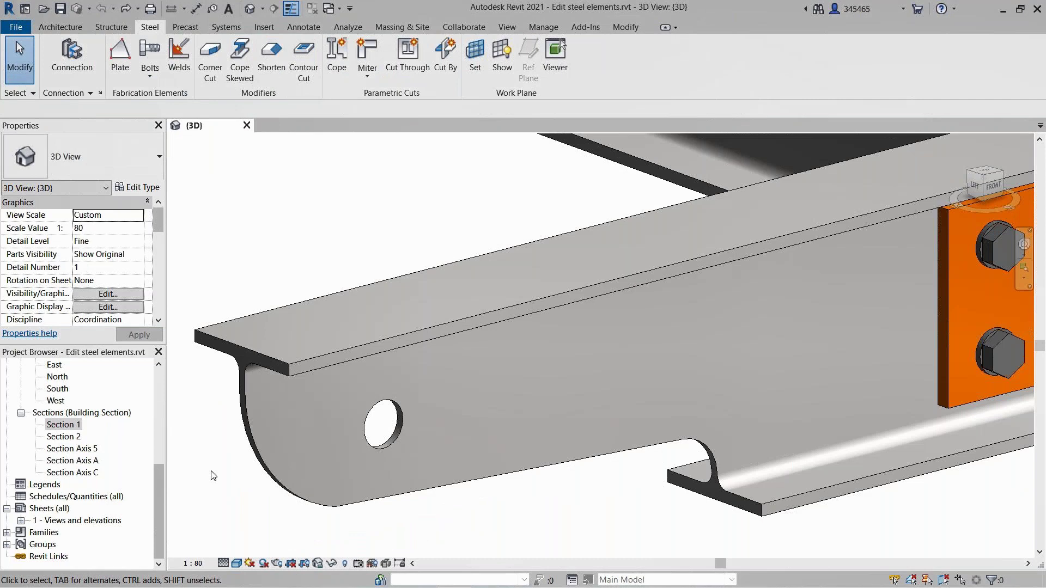
left_click(385, 426)
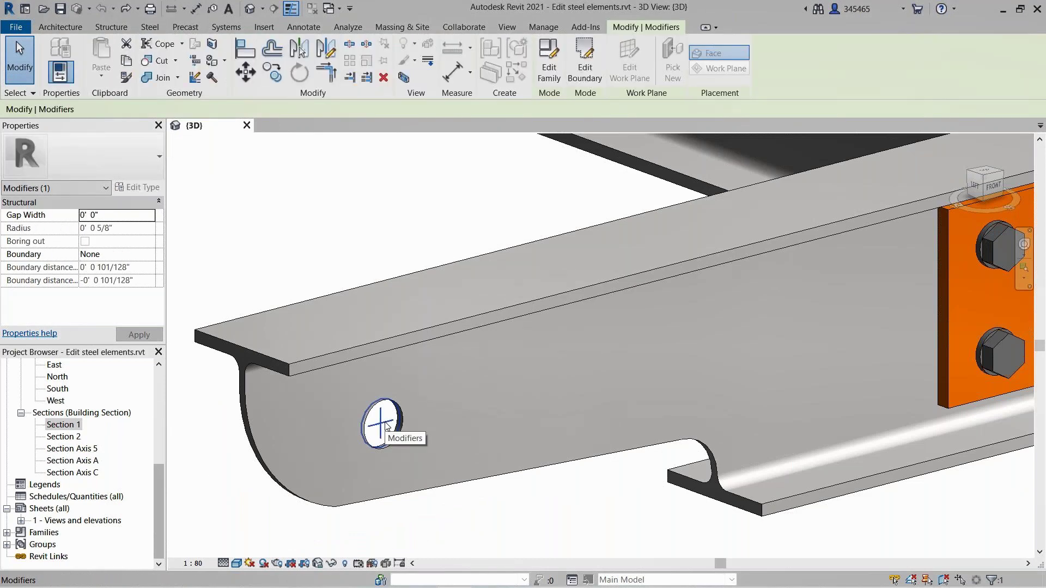
left_click(577, 64)
left_click(400, 418)
left_click(364, 404)
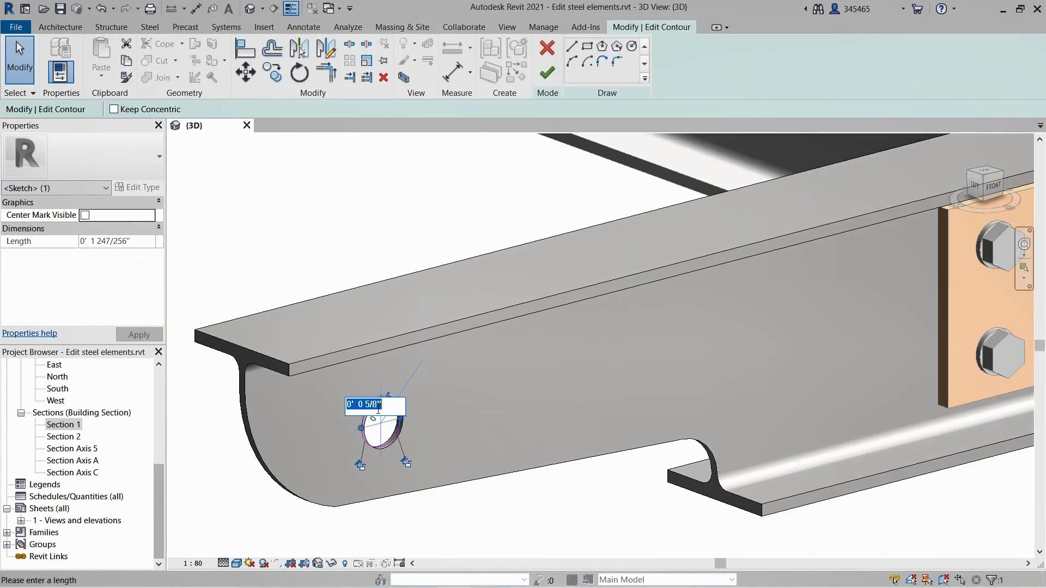
type("1")
key("Return")
left_click(546, 72)
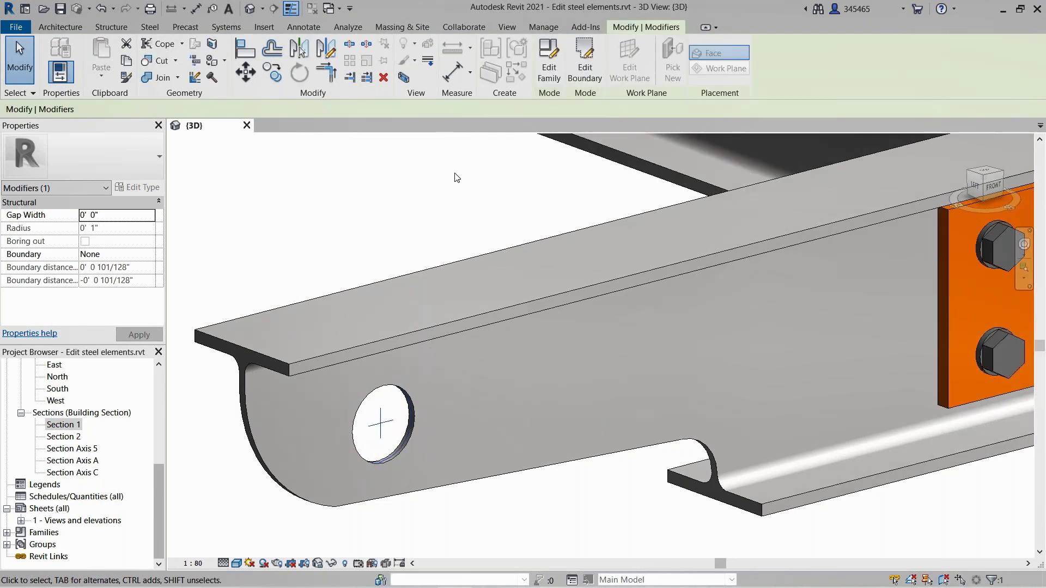
left_click(456, 177)
scroll(630, 196, "down", 3)
middle_click_drag(630, 196, 607, 236)
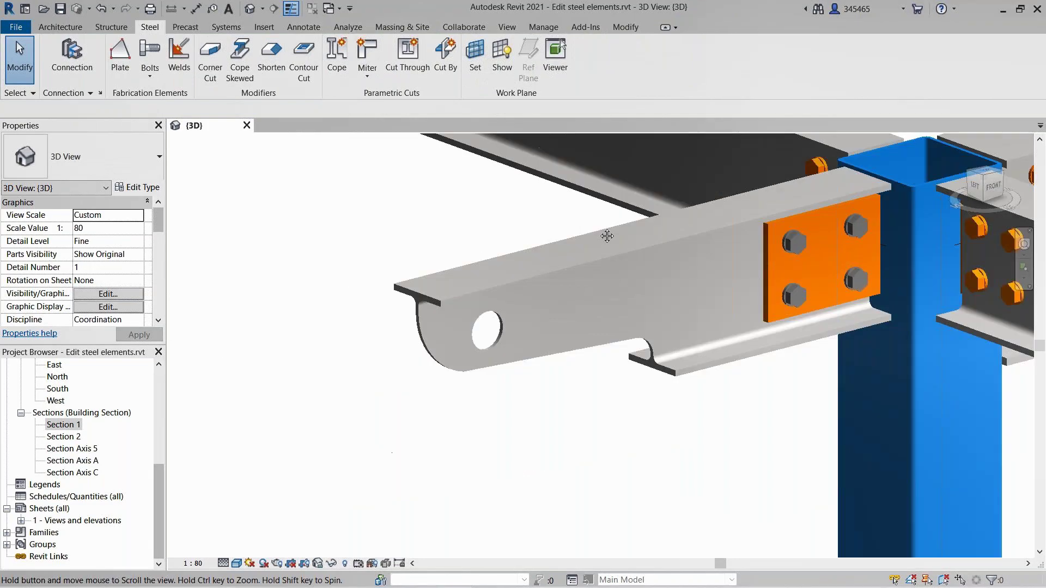
scroll(485, 317, "down", 4)
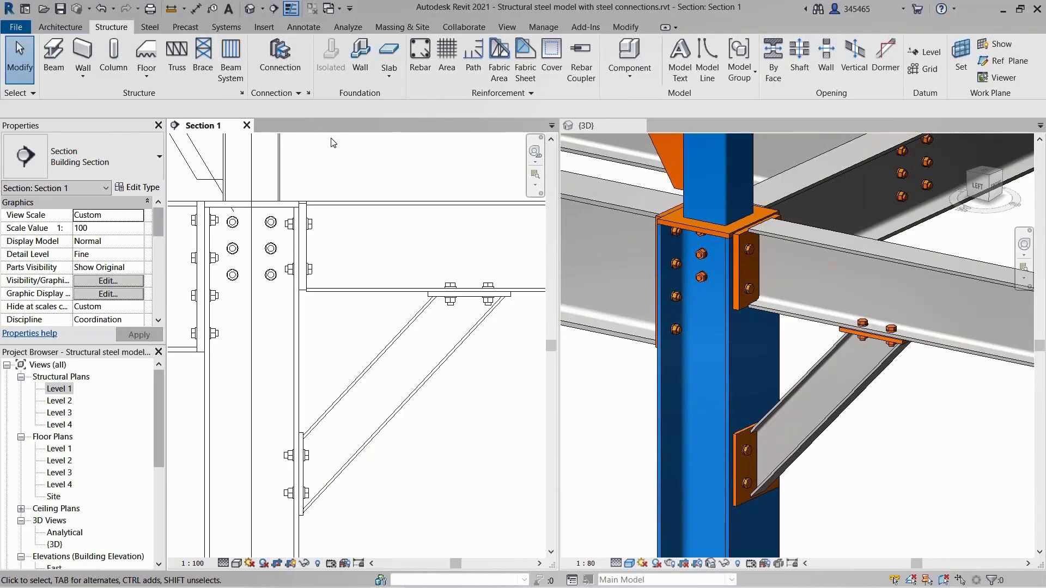
Load the Stiffener connection from the Plates at beam group in the Structural Connection Settings and accept the changes
left_click(309, 94)
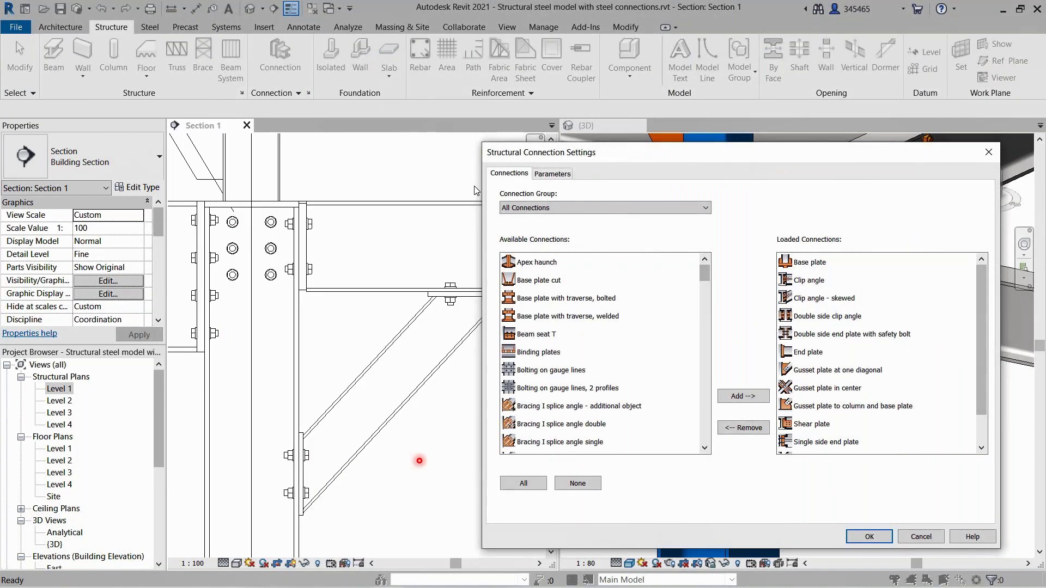
left_click(563, 208)
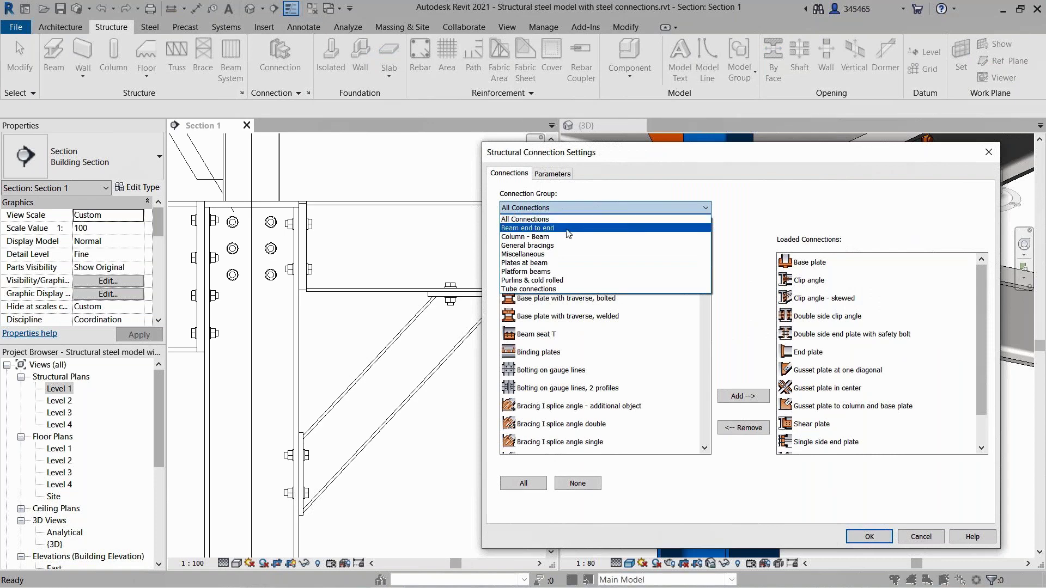
left_click(561, 262)
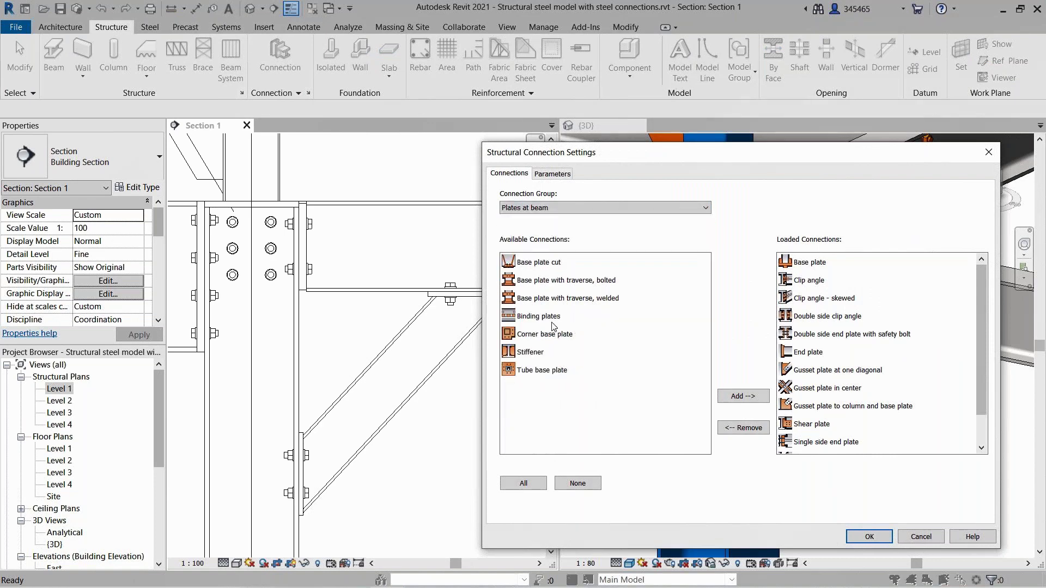
left_click(530, 352)
left_click(736, 396)
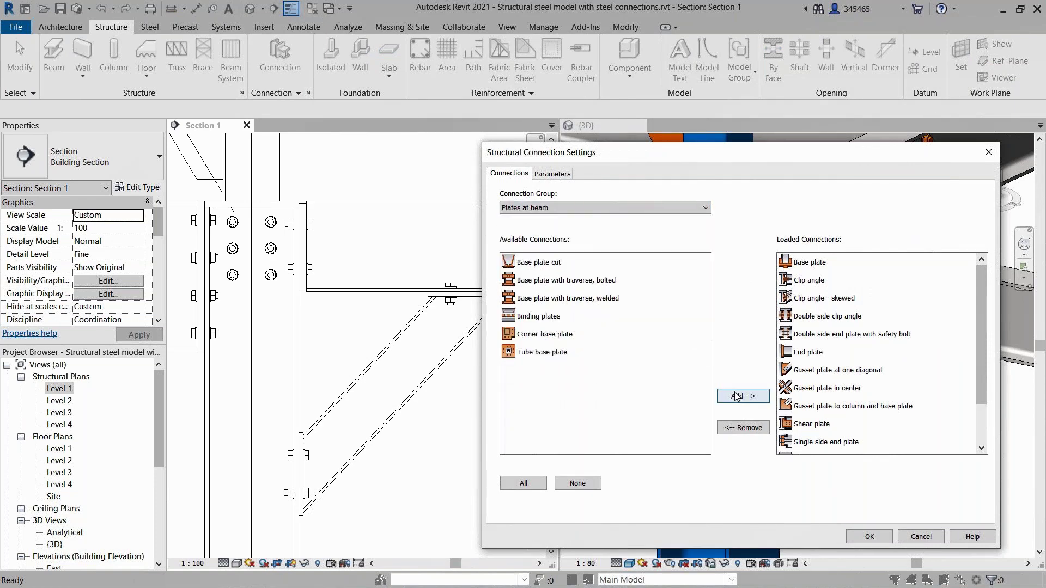
left_click_drag(986, 372, 987, 410)
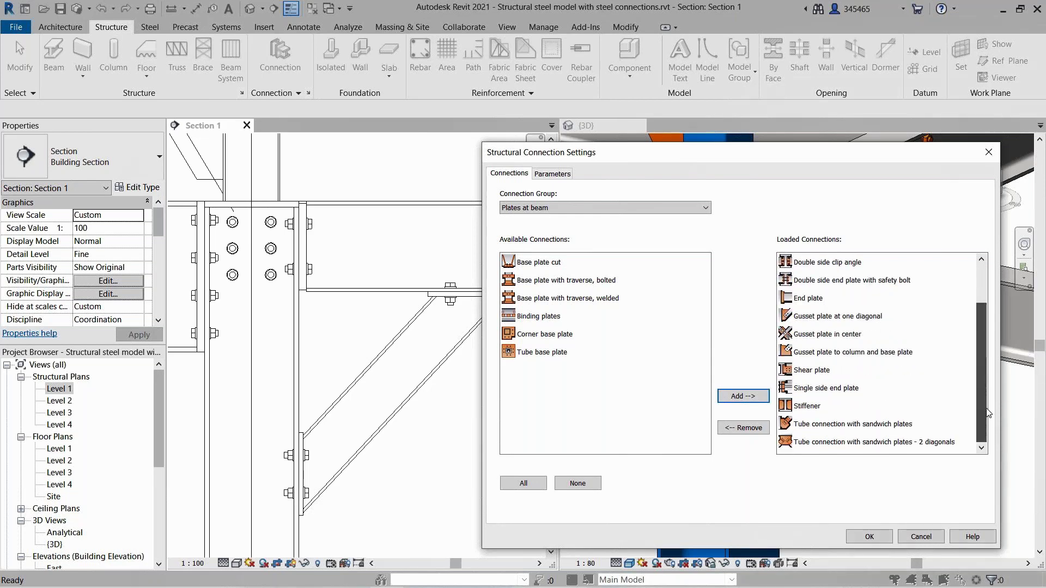
left_click(870, 536)
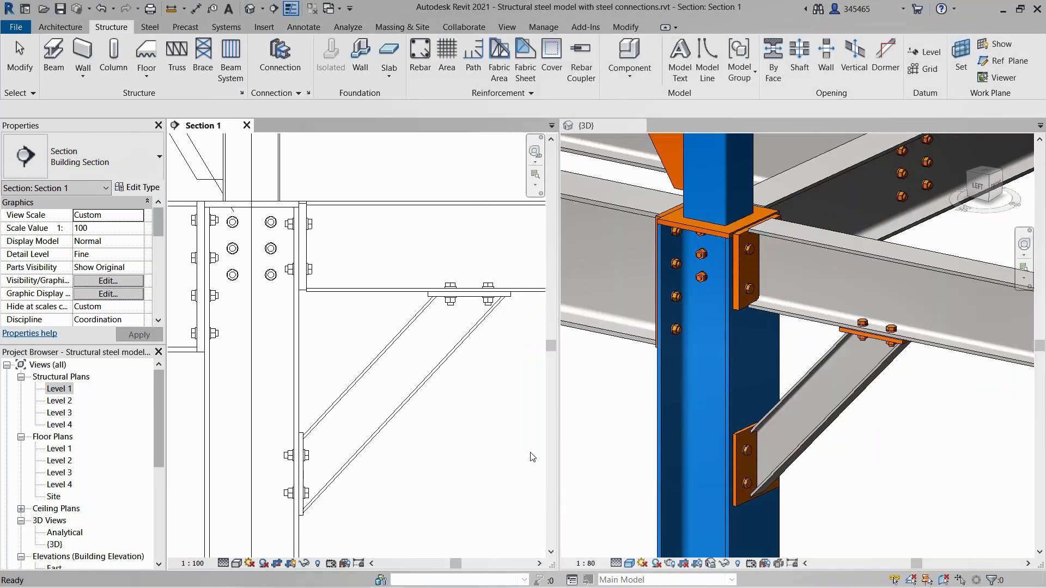
Place a Stiffener connection on the HEA260 column, level with the upper edge of the brace's end plate
left_click(288, 68)
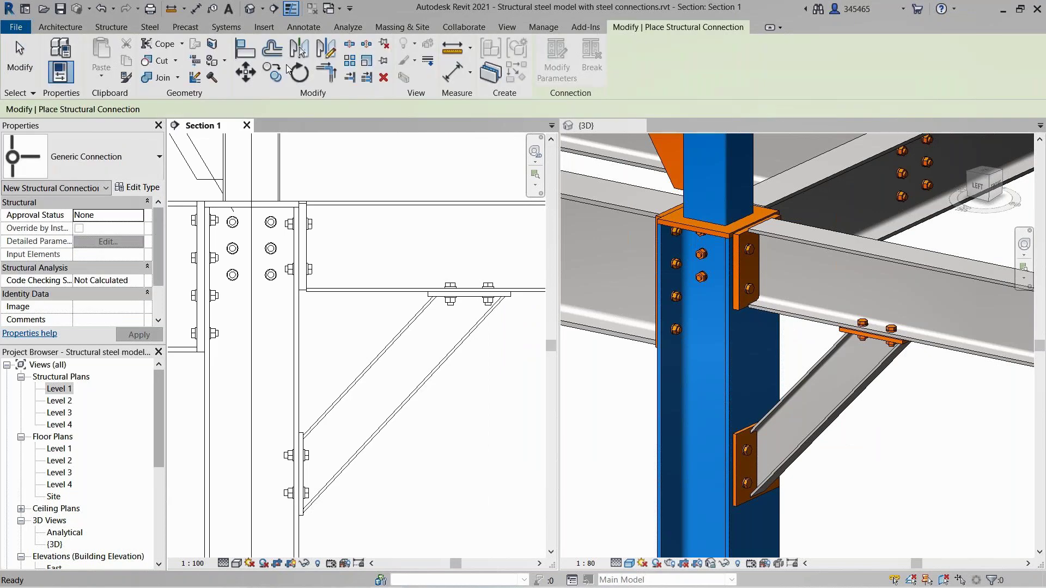
left_click(159, 158)
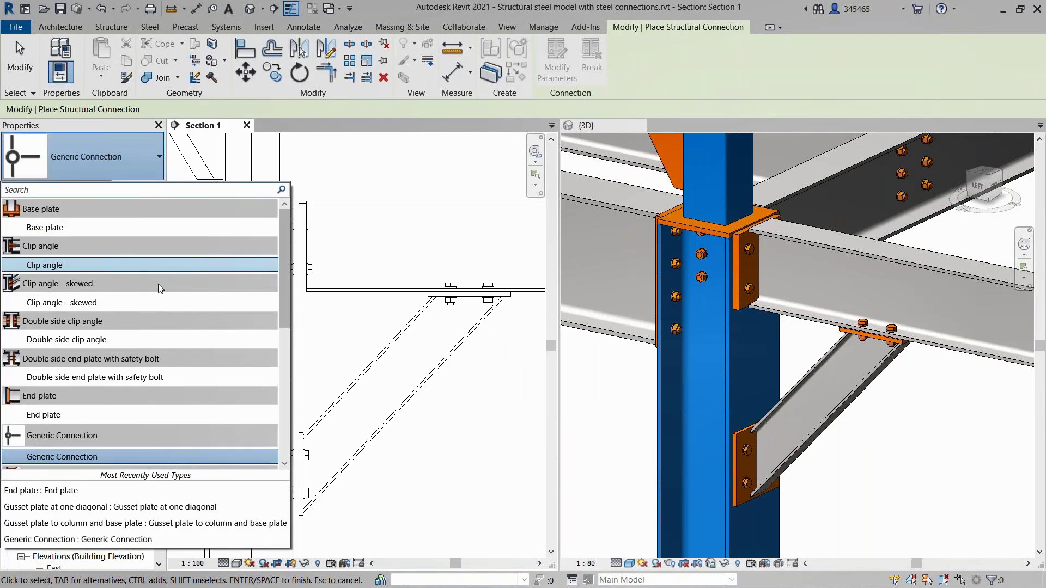
left_click_drag(279, 309, 282, 408)
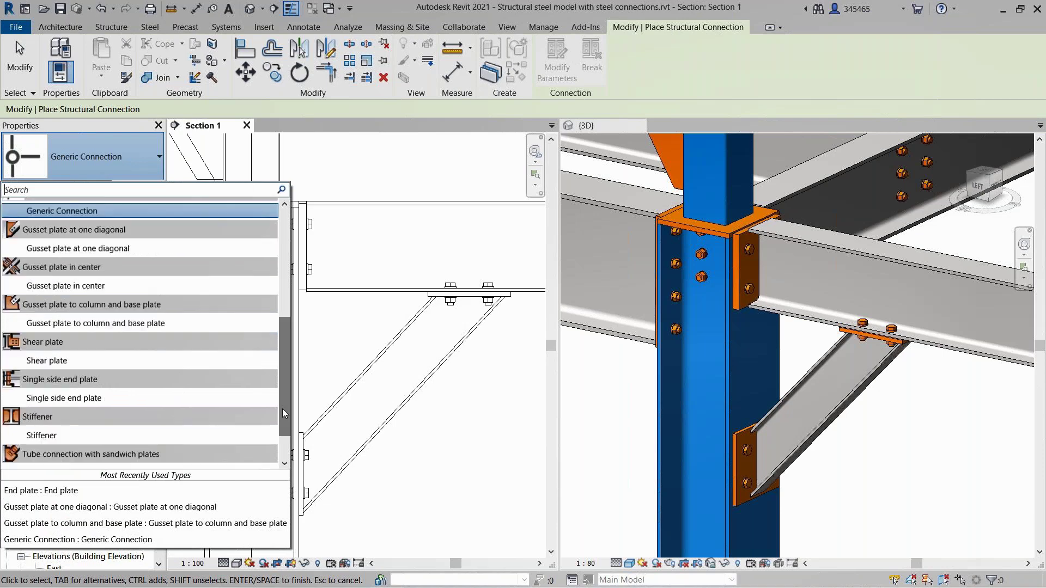
left_click(54, 435)
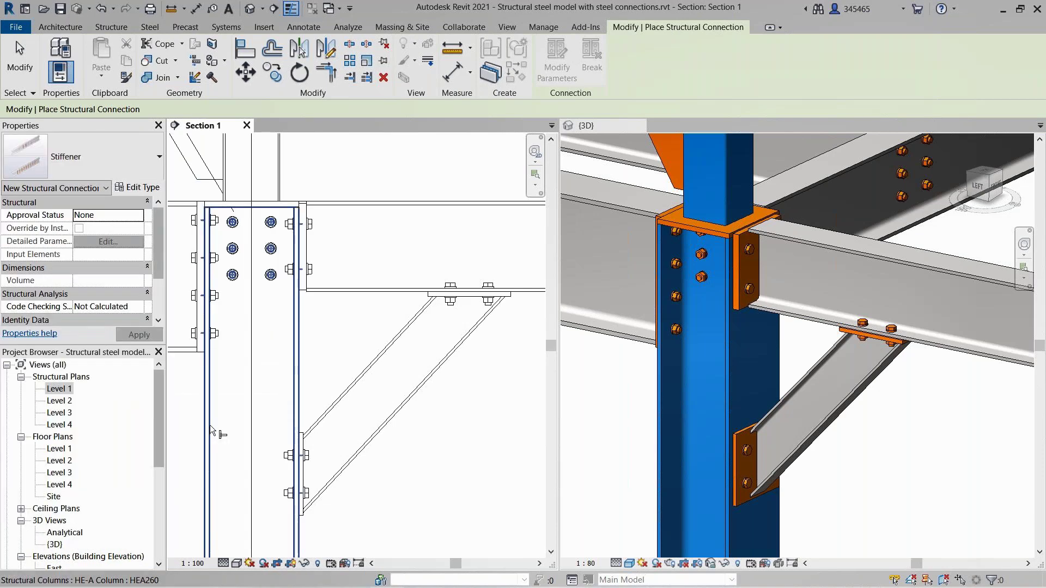
left_click(224, 424)
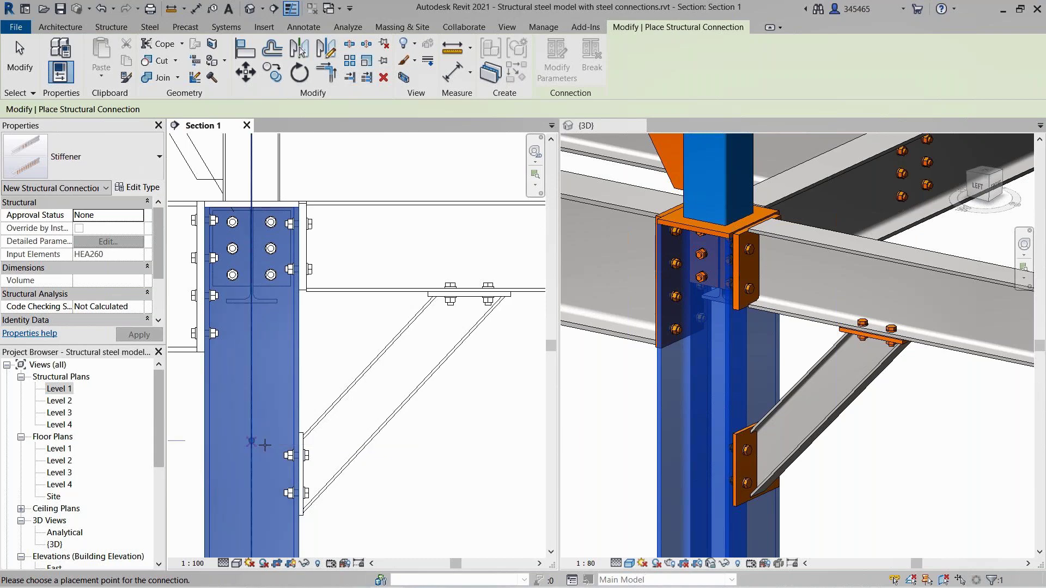
left_click(308, 444)
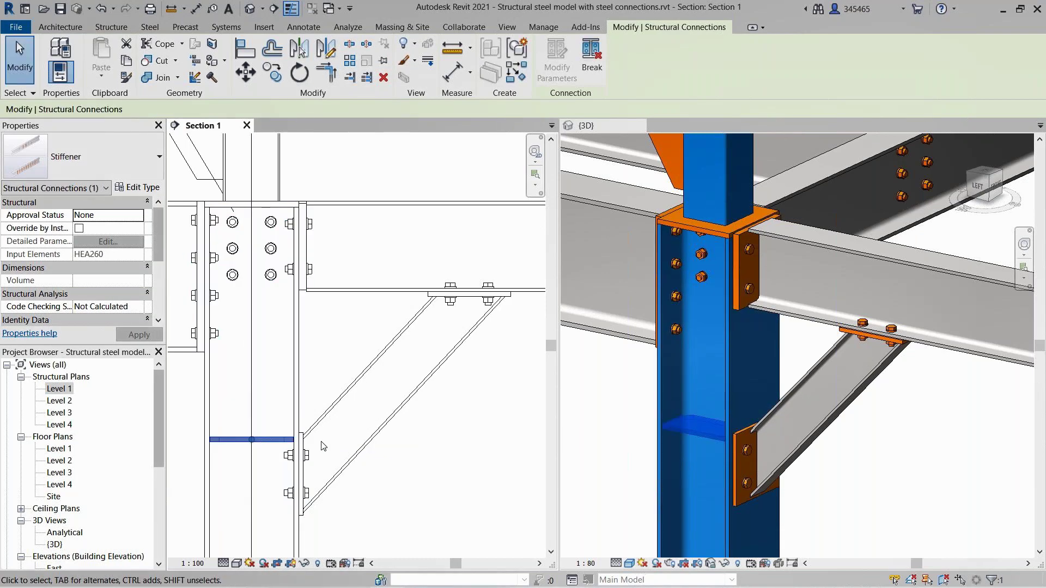
Copy the column stiffener down to the lower edge of the brace's end plate
left_click(274, 79)
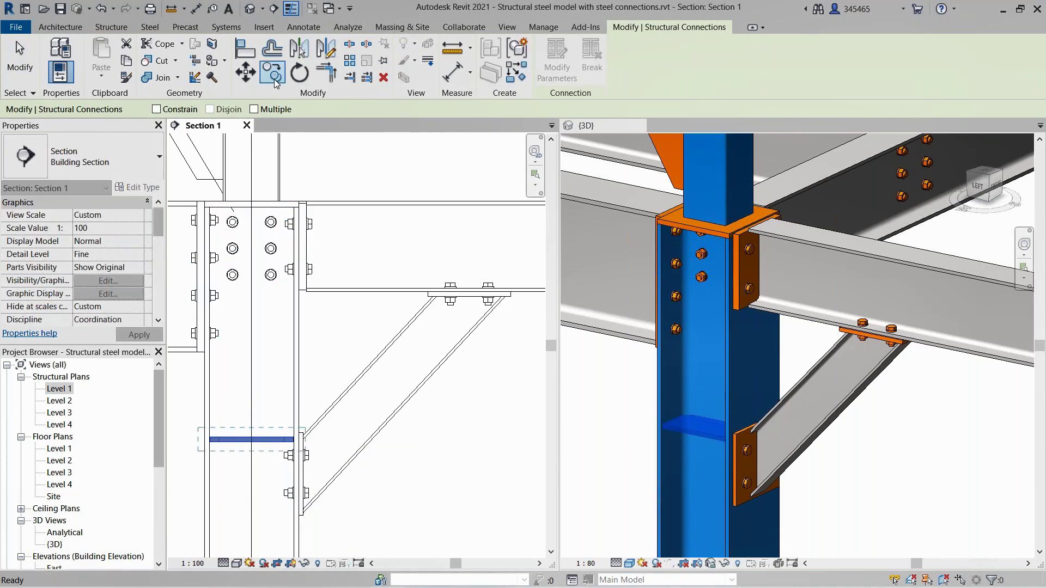
left_click(303, 439)
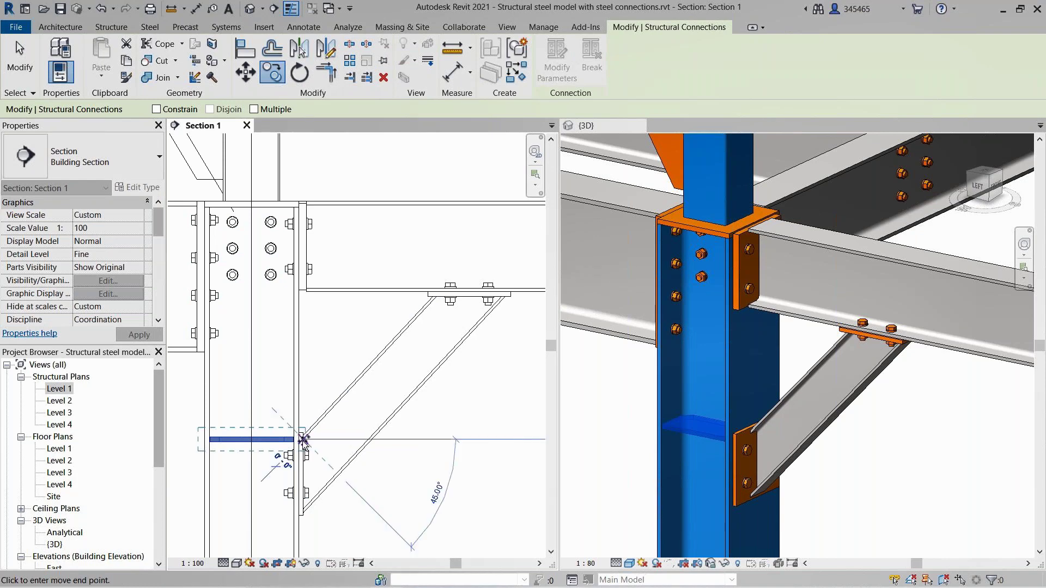
left_click(304, 510)
key("Escape")
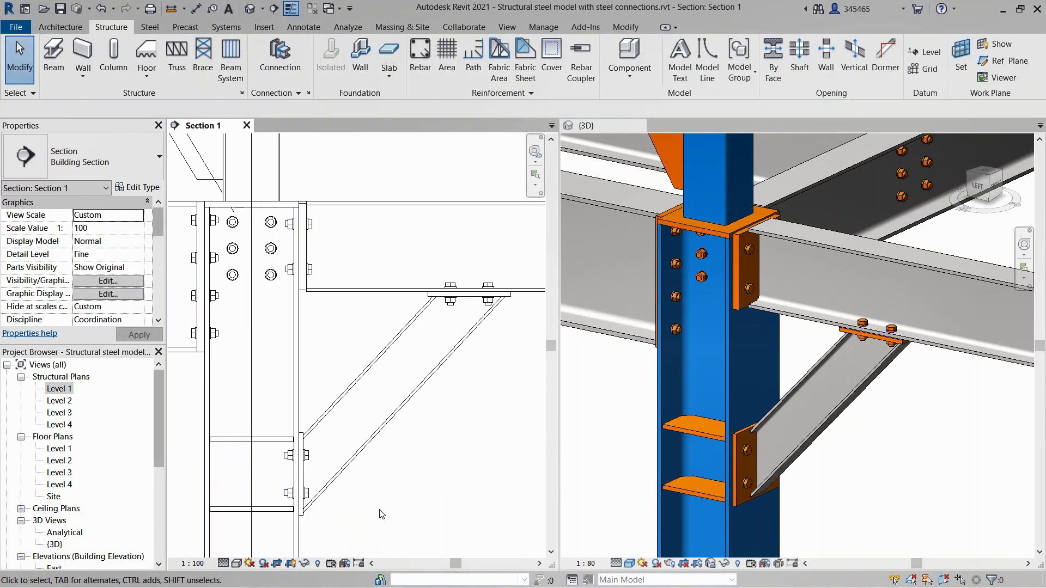
Try the HEA300 type on the stiffened column and undo the type change
left_click(304, 540)
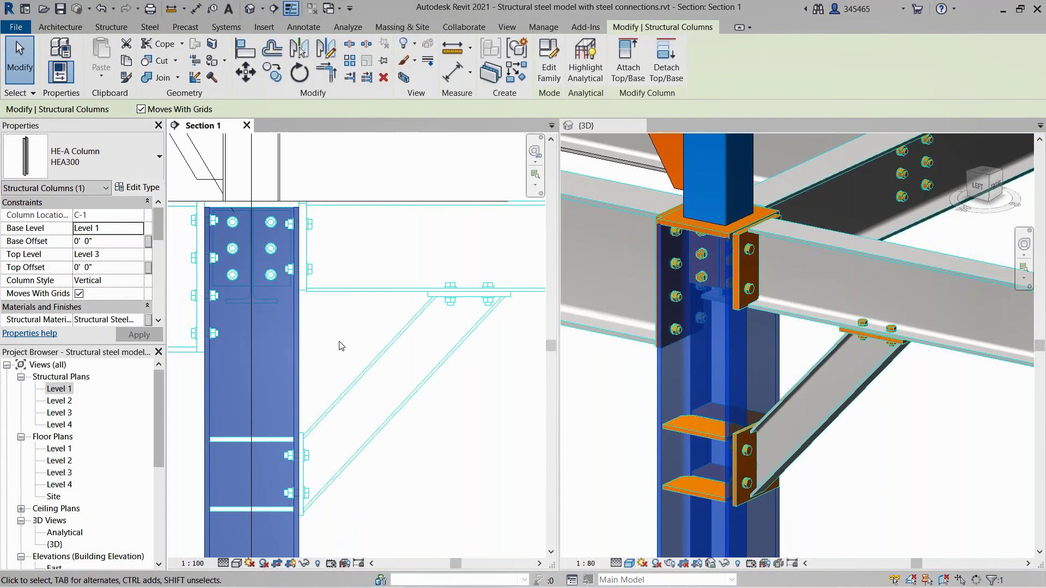
left_click(101, 9)
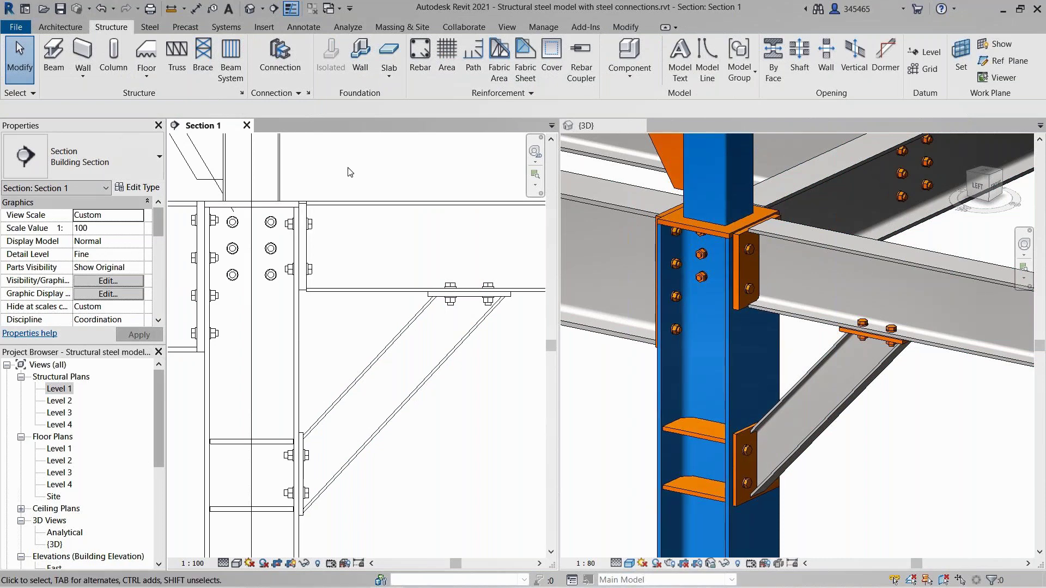
Place a Stiffener connection on the IPE240 beam above the near end of the brace's end plate
left_click(288, 67)
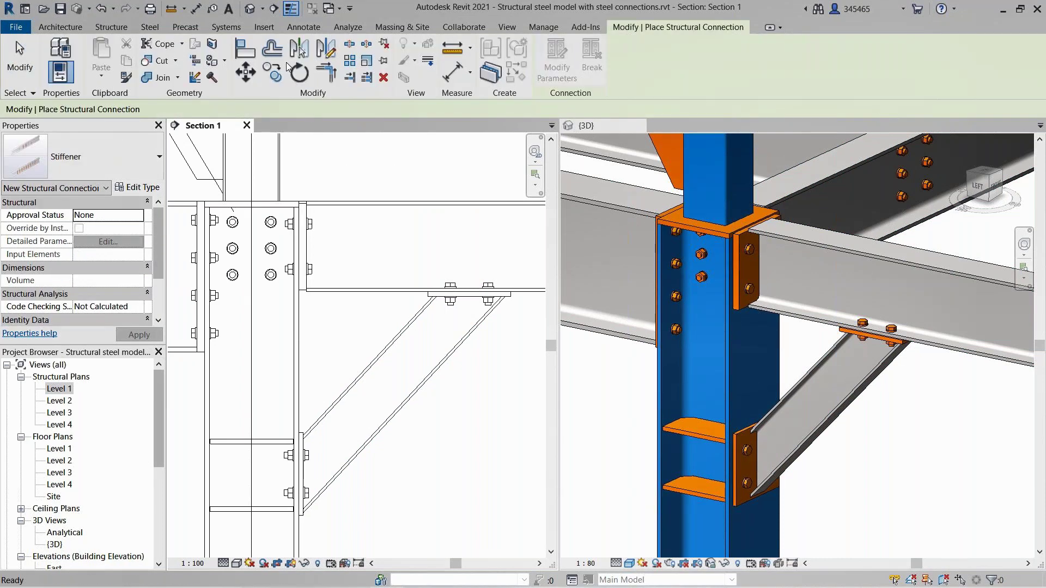
left_click(453, 257)
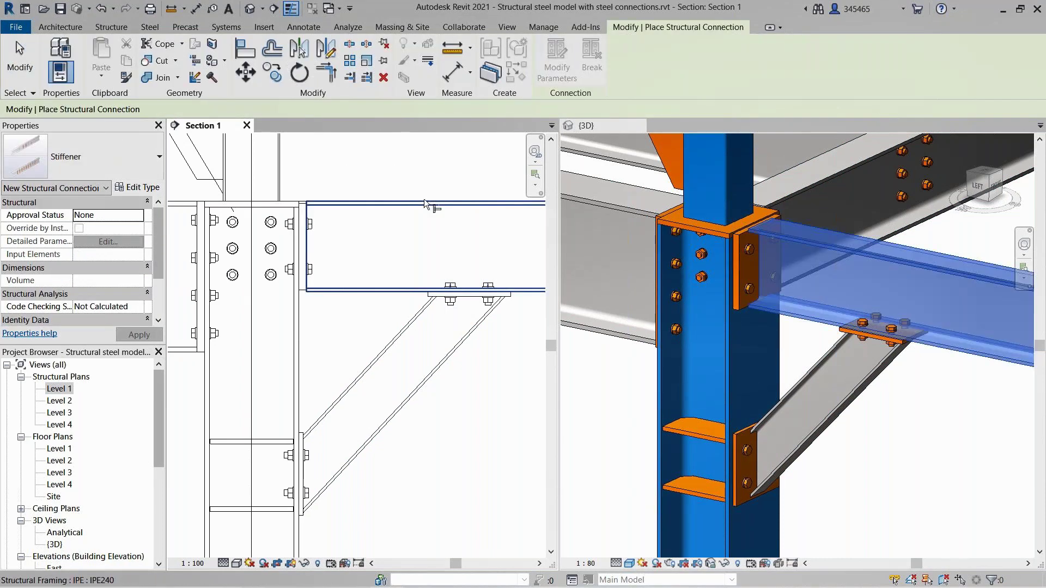
left_click(453, 253)
Duplicate the beam stiffener's type under the name "Stiffener - half size"
left_click(137, 187)
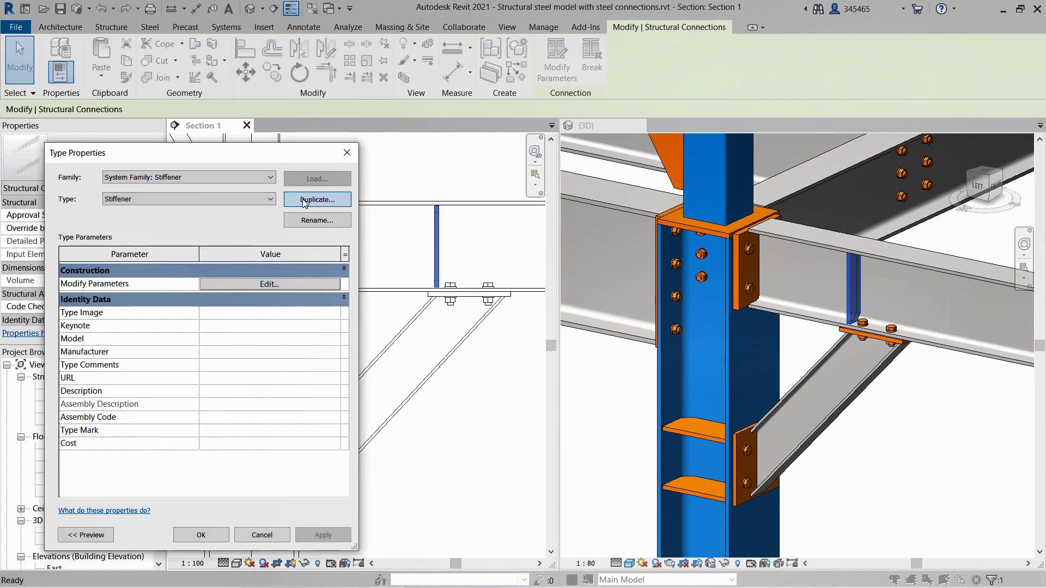
left_click(304, 200)
left_click(210, 345)
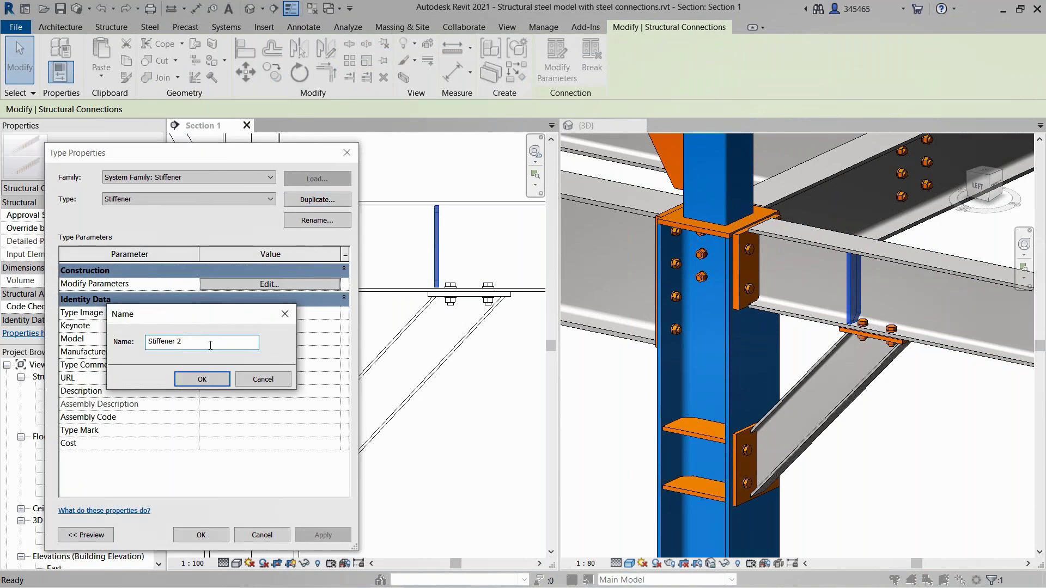
type("half size")
left_click(201, 379)
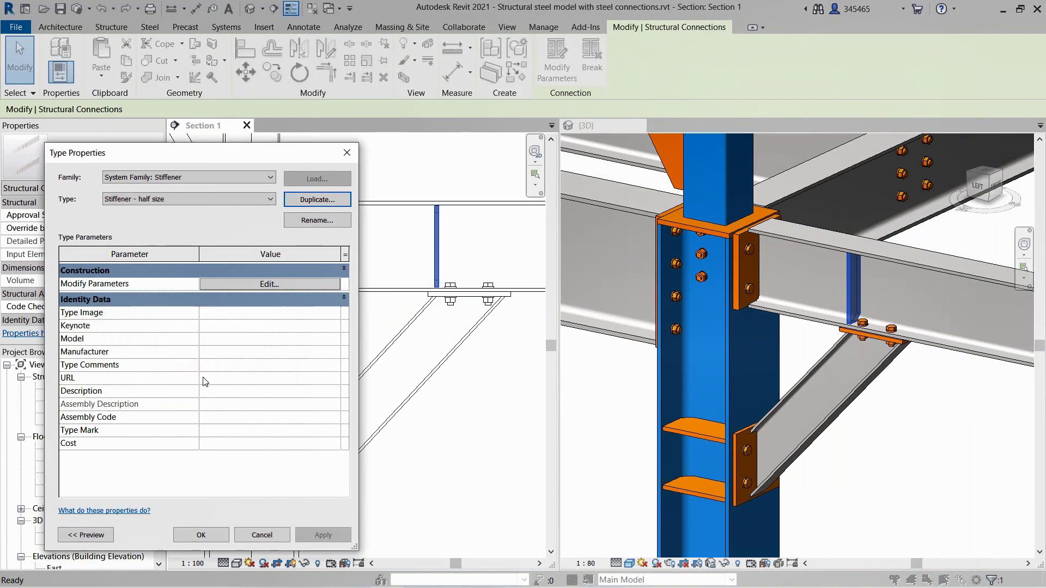
Set the half-size stiffener's plate height to half, enable its chamfer with a width of 1" and accept the type changes
left_click(273, 286)
left_click(267, 246)
left_click(245, 257)
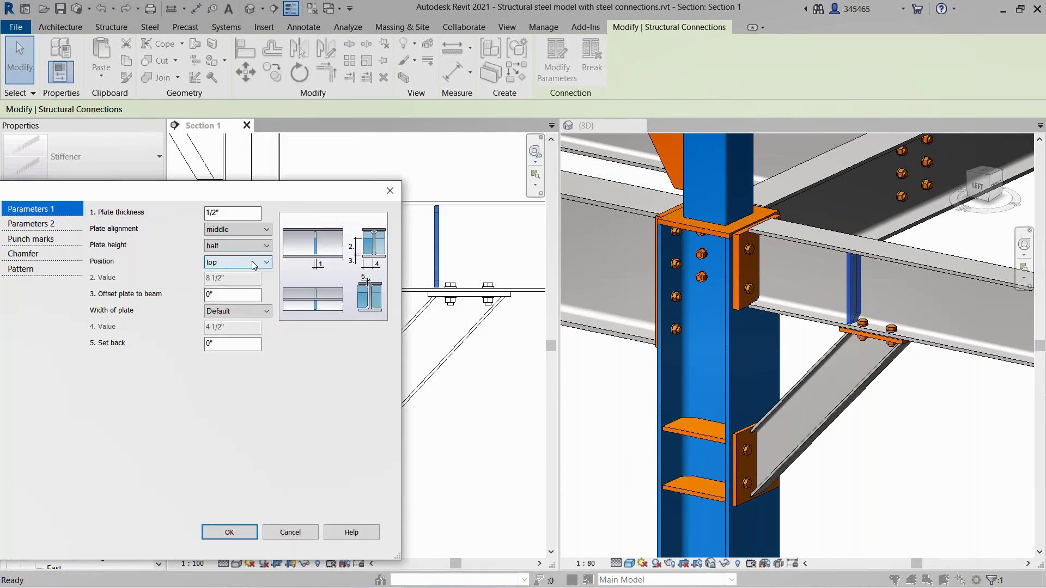
left_click(71, 254)
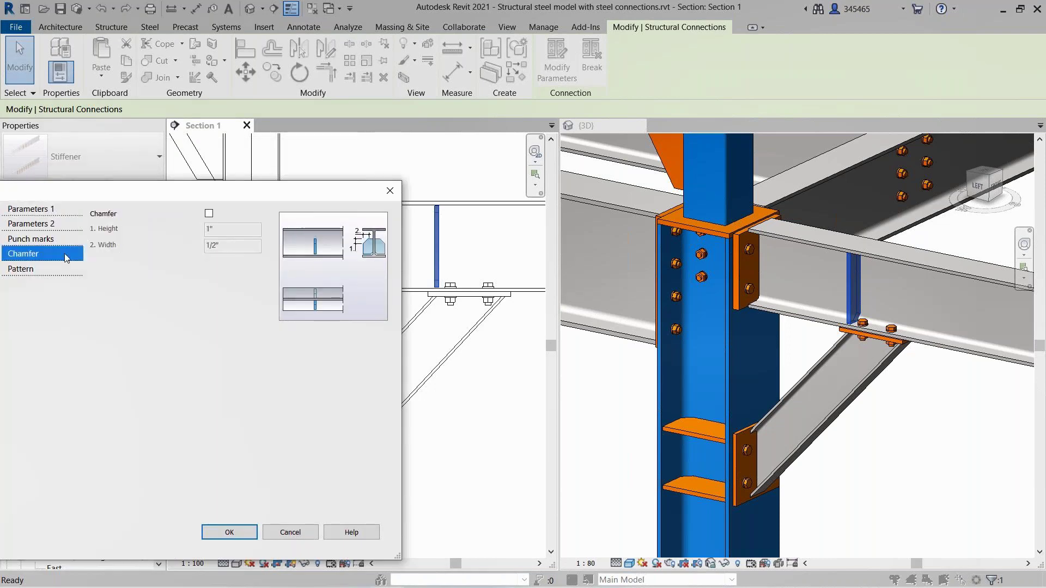
left_click(209, 213)
left_click(233, 246)
type("1\"")
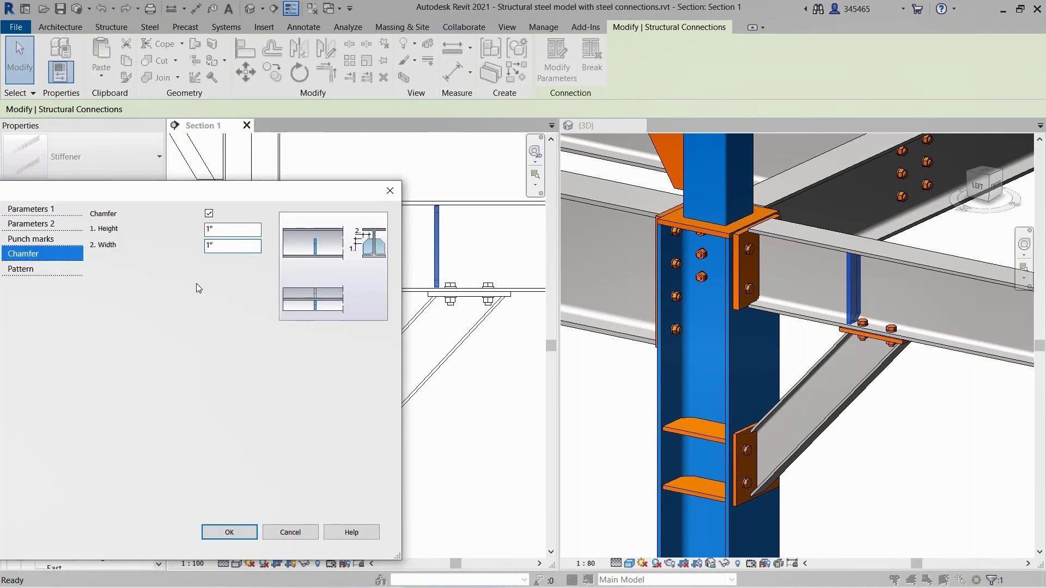
left_click(241, 532)
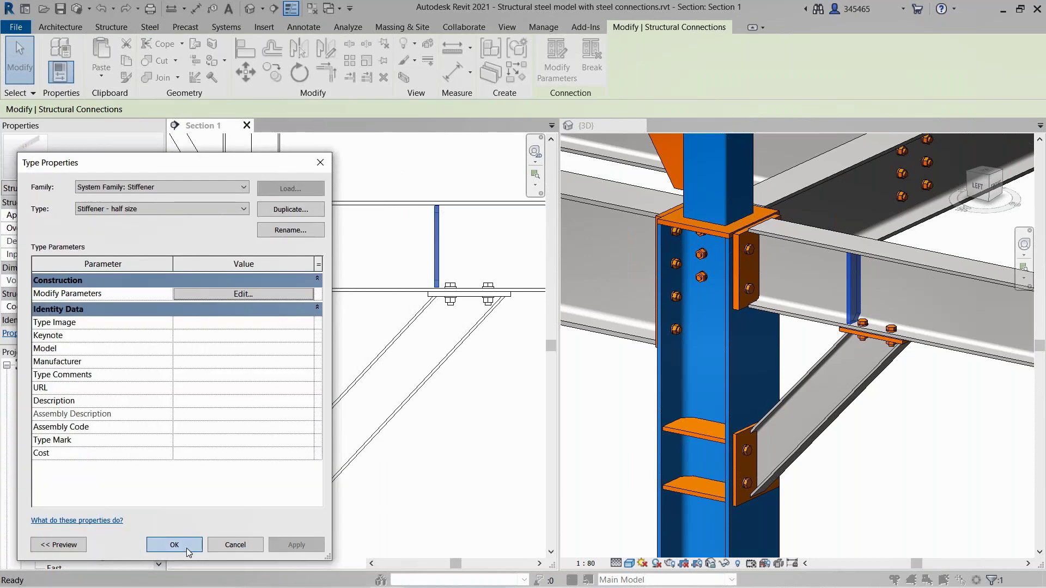
left_click(186, 548)
left_click(368, 533)
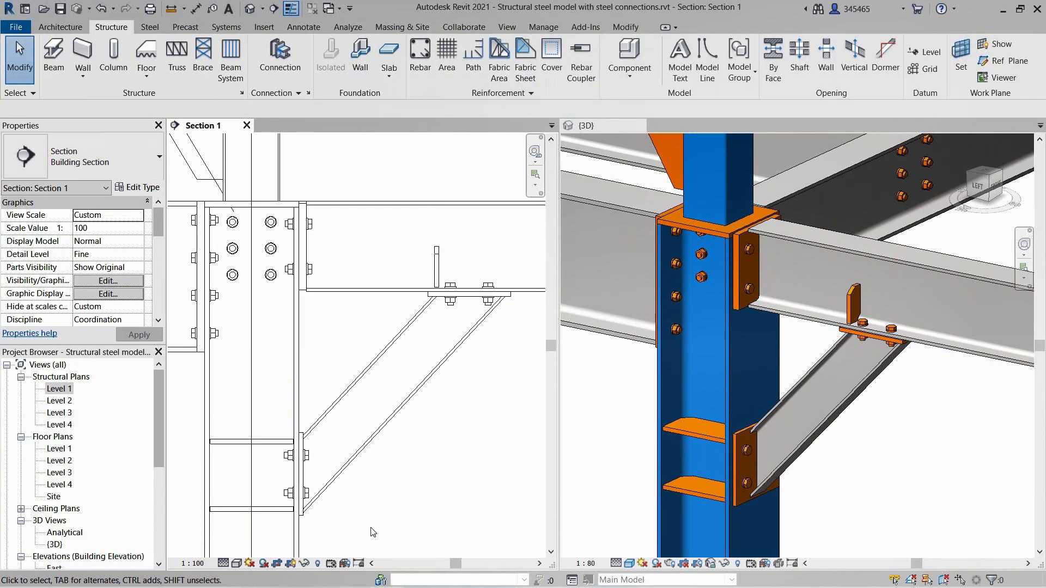
Copy the half-size stiffener along the beam to line up with the far edge of the brace
key("ctrl+Left")
left_click(272, 73)
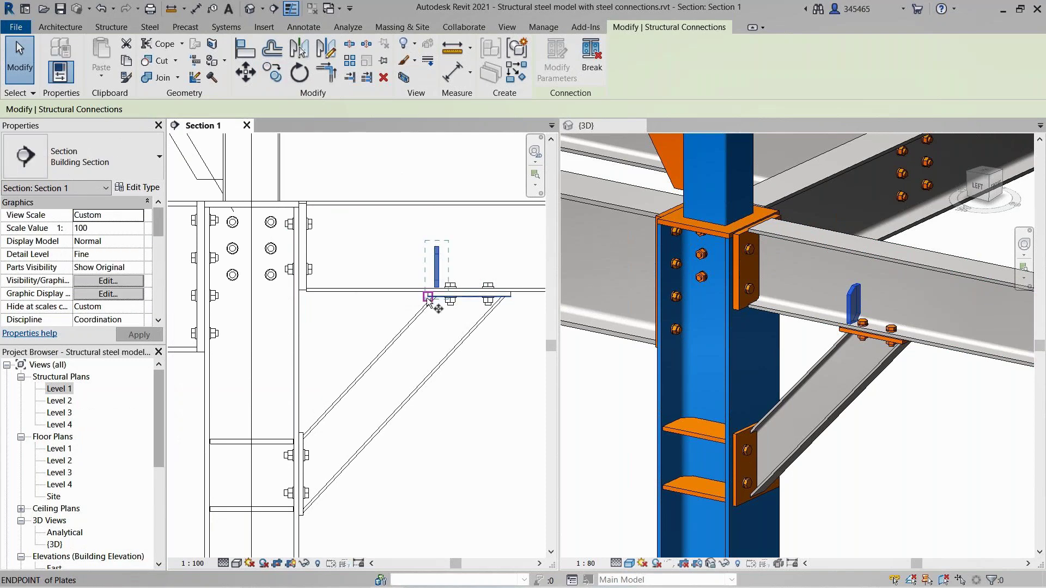
left_click(440, 298)
left_click(506, 299)
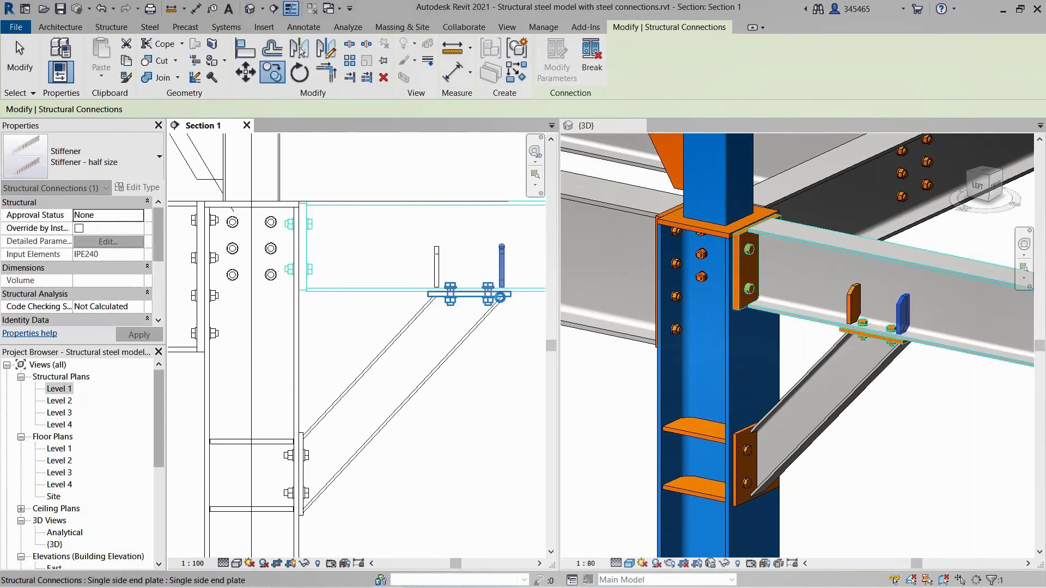
key("Escape")
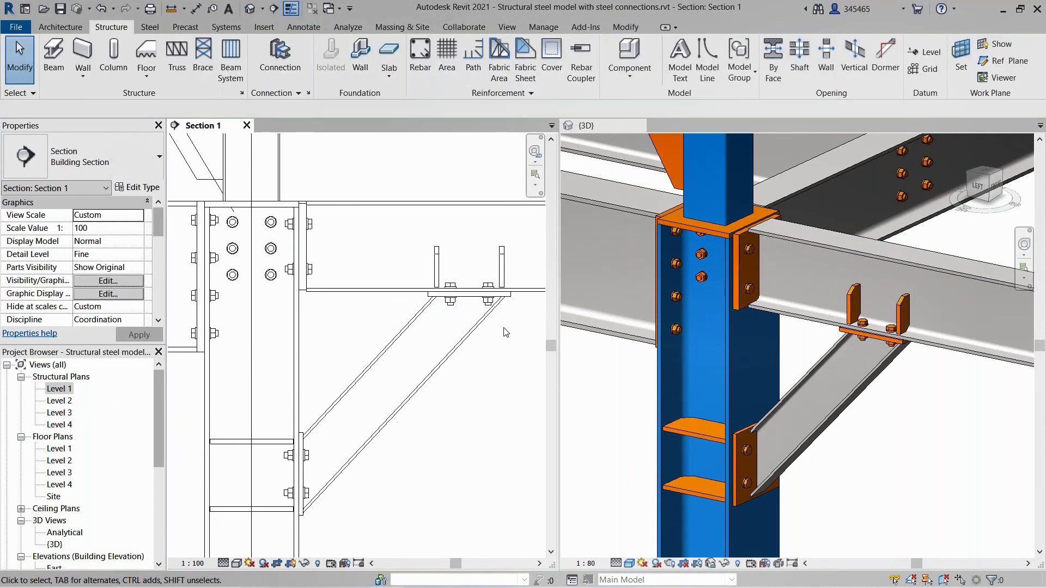
Open the Section Axis 1 view and tile it beside the 3D view, narrowing the section's share
left_click(853, 308)
middle_click_drag(854, 308, 969, 390, "shift")
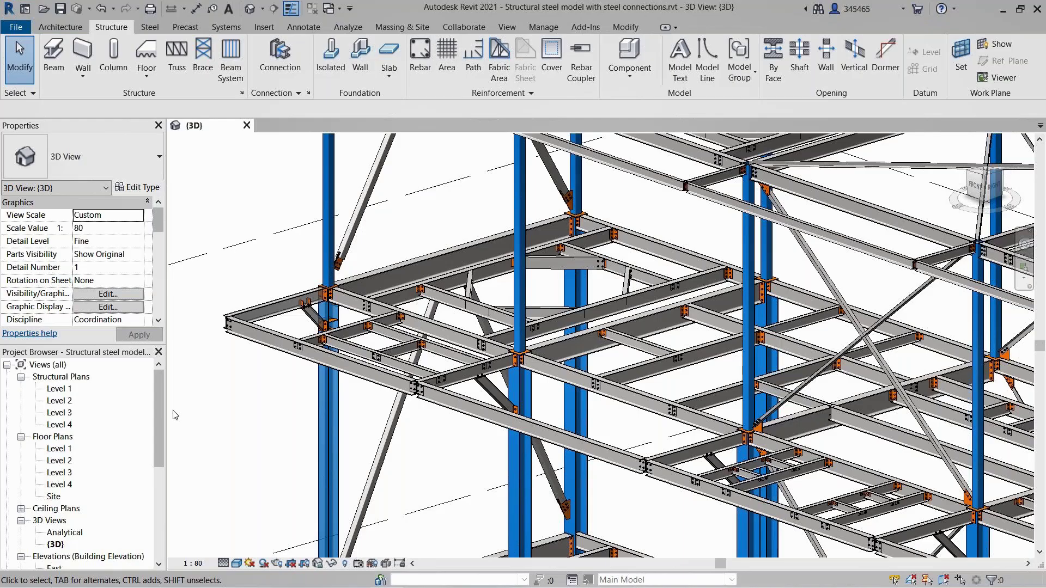
left_click_drag(158, 395, 165, 477)
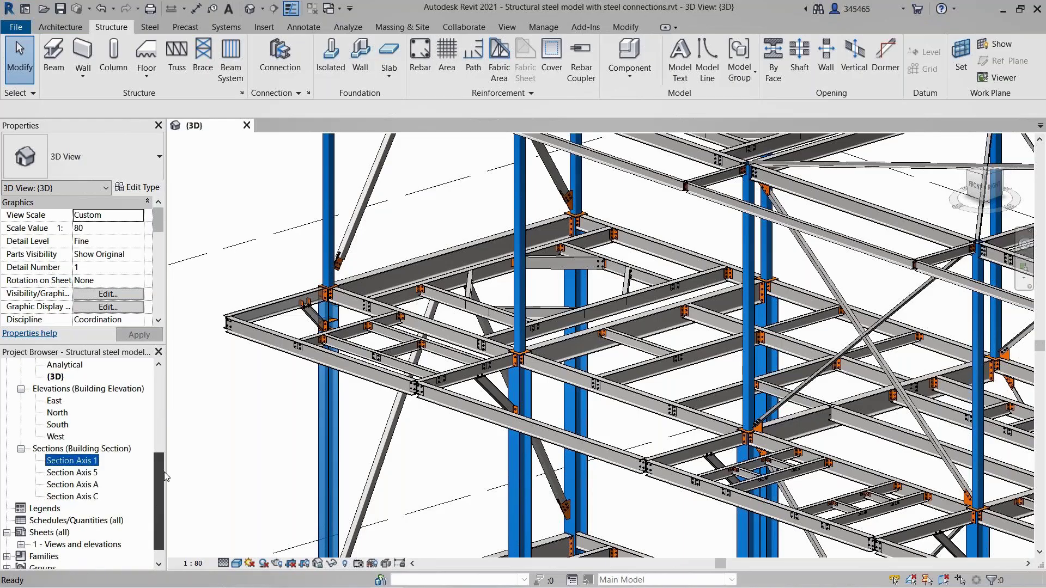
double_click(71, 460)
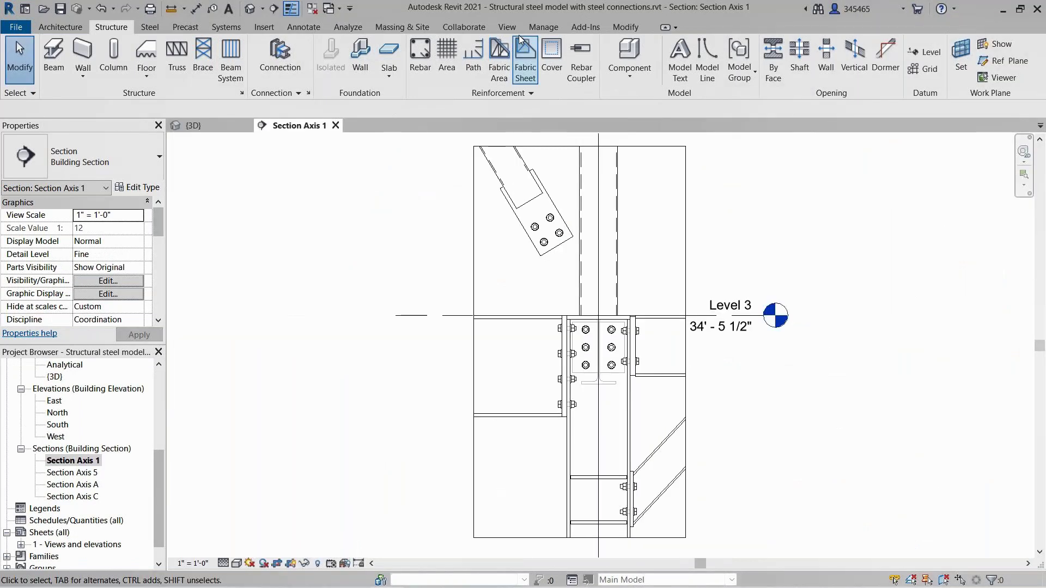
left_click(511, 30)
left_click(947, 69)
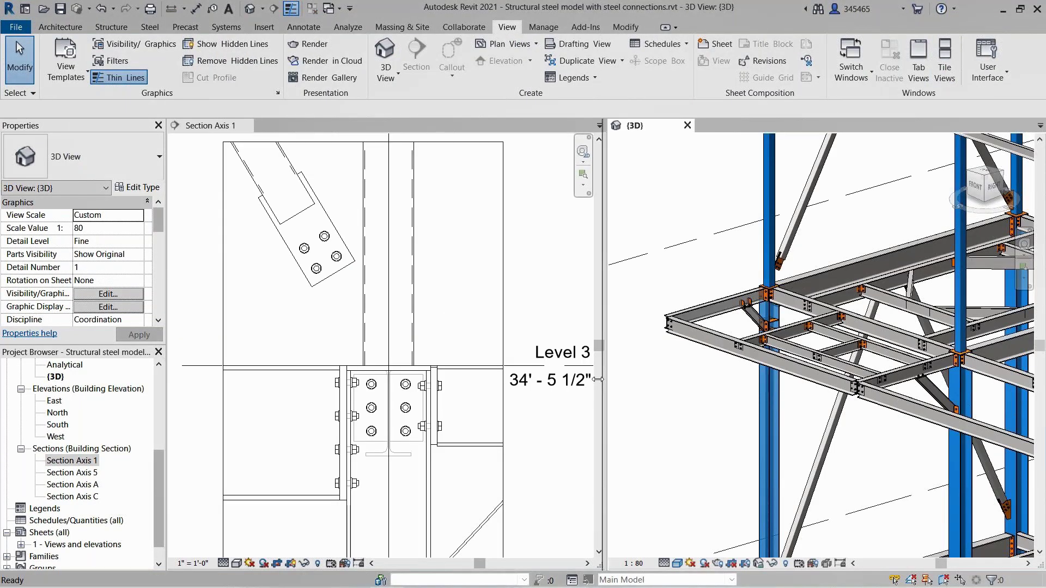
left_click_drag(598, 380, 503, 379)
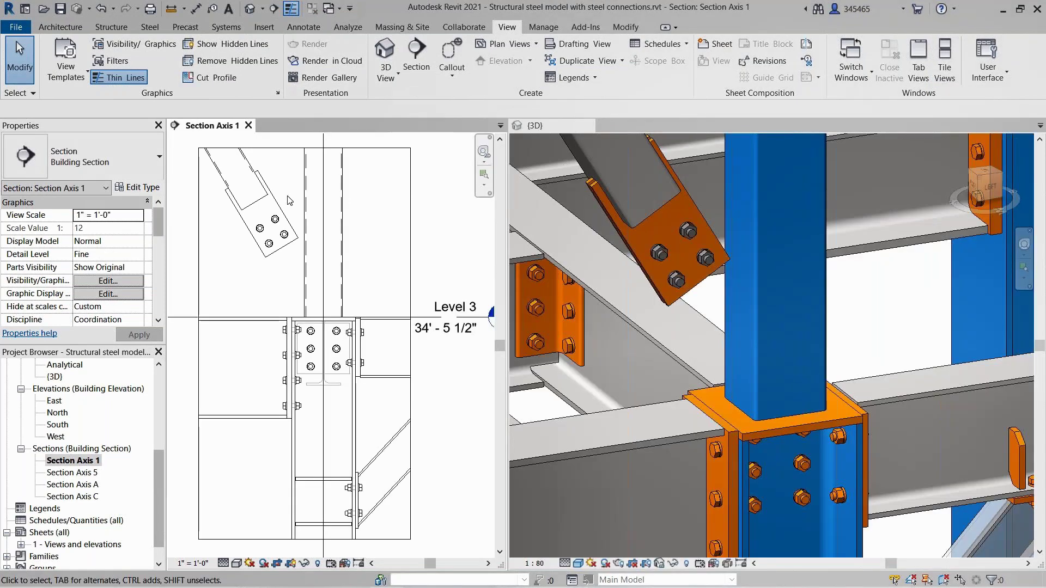
Start a steel plate beside the upper brace in Section Axis 1 and set its work plane to Grid : 1
scroll(289, 201, "up", 4)
middle_click_drag(296, 204, 354, 184)
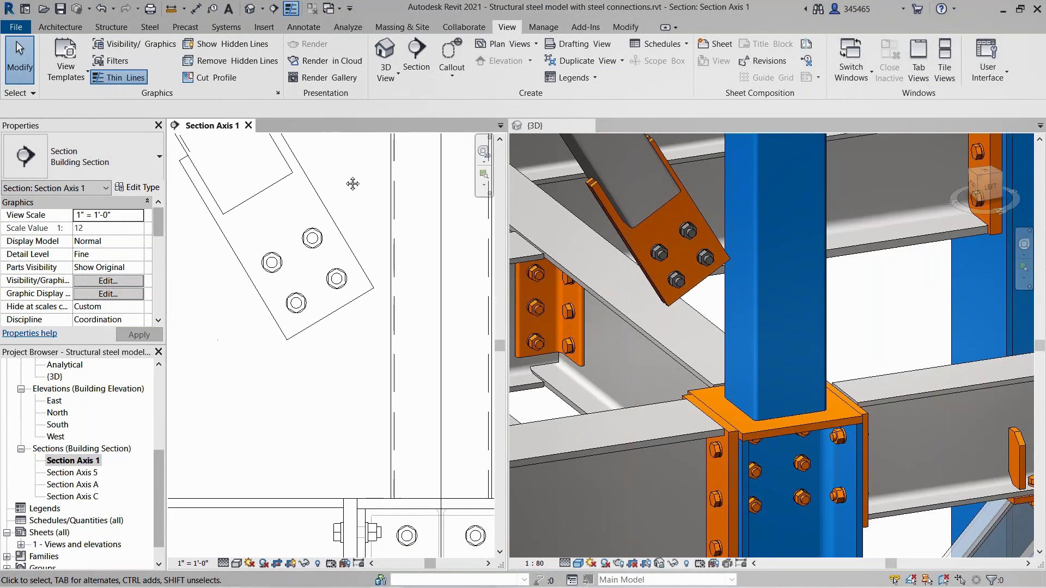
left_click(156, 27)
left_click(129, 52)
left_click(667, 60)
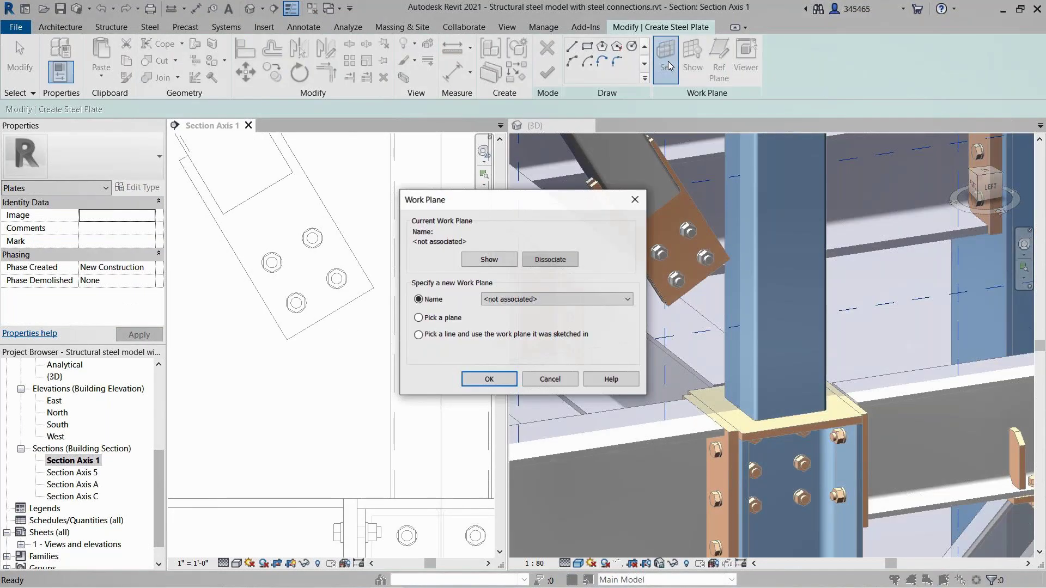
left_click(419, 318)
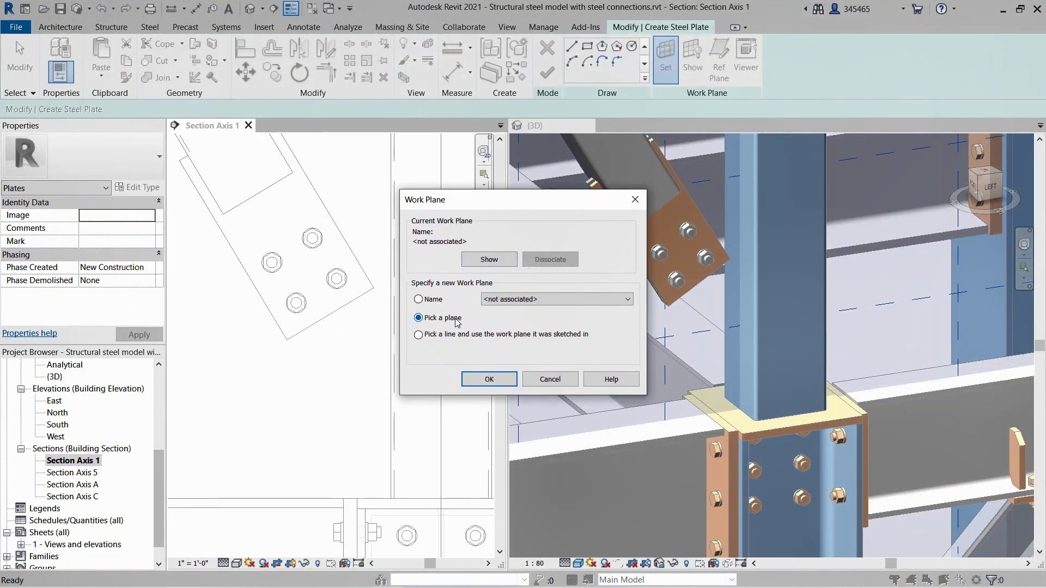
left_click(511, 300)
left_click(494, 319)
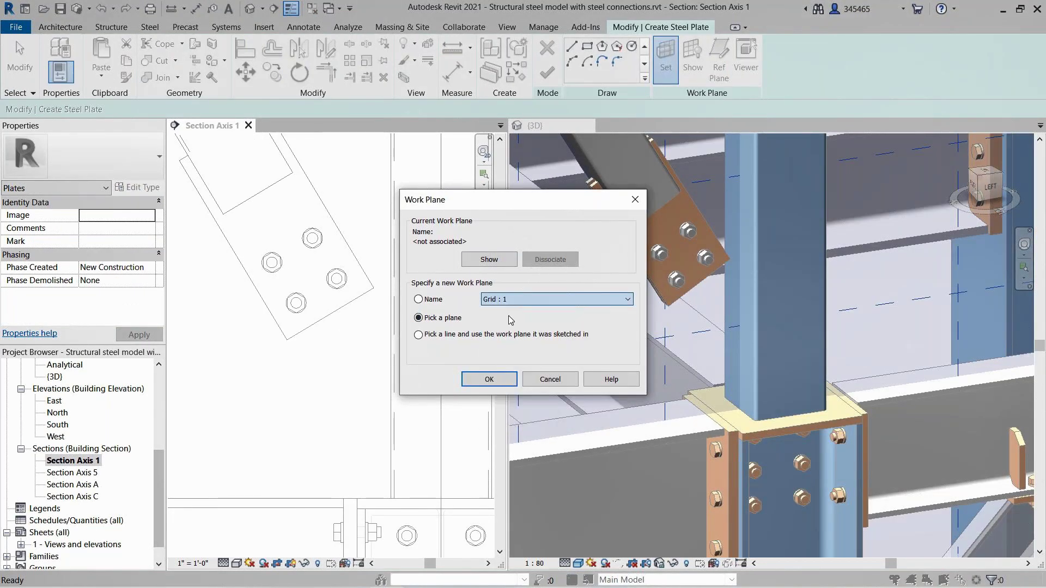
left_click(489, 379)
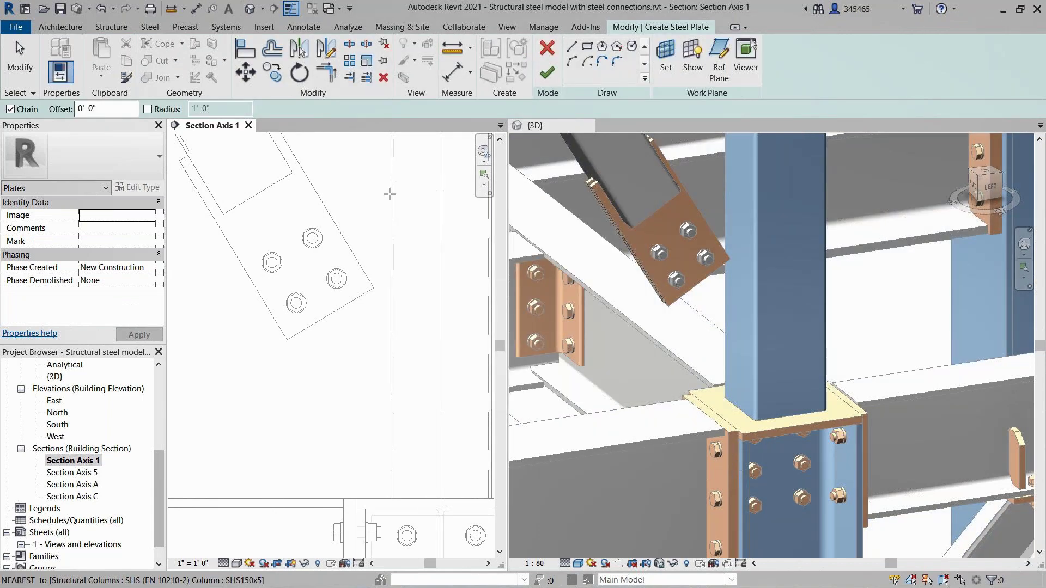
Sketch a closed gusset outline about 1' 3 3/8" by 10" from the column centerline around the brace's end plate and finish the steel plate
left_click(325, 191)
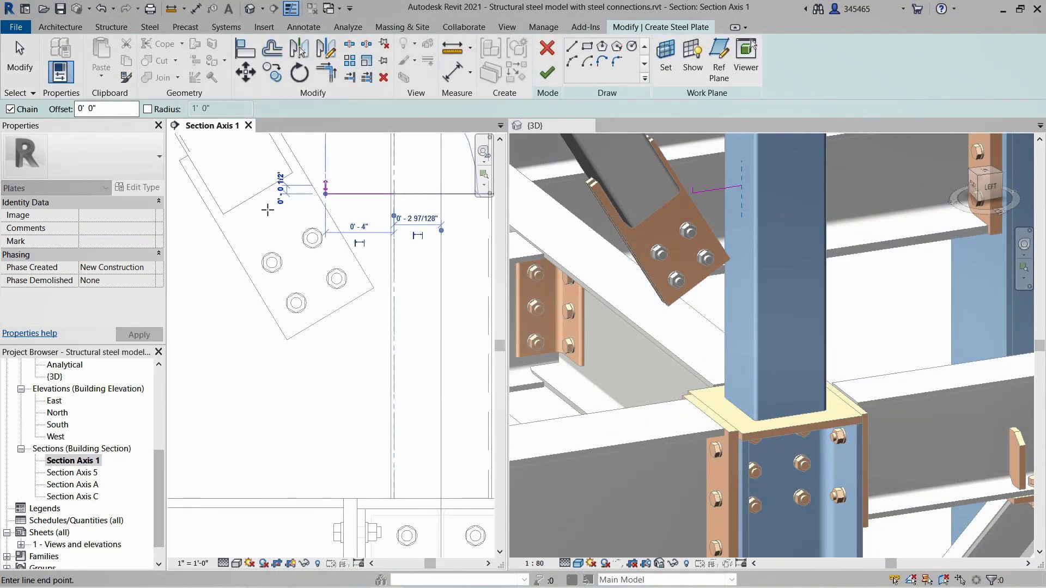
left_click(223, 248)
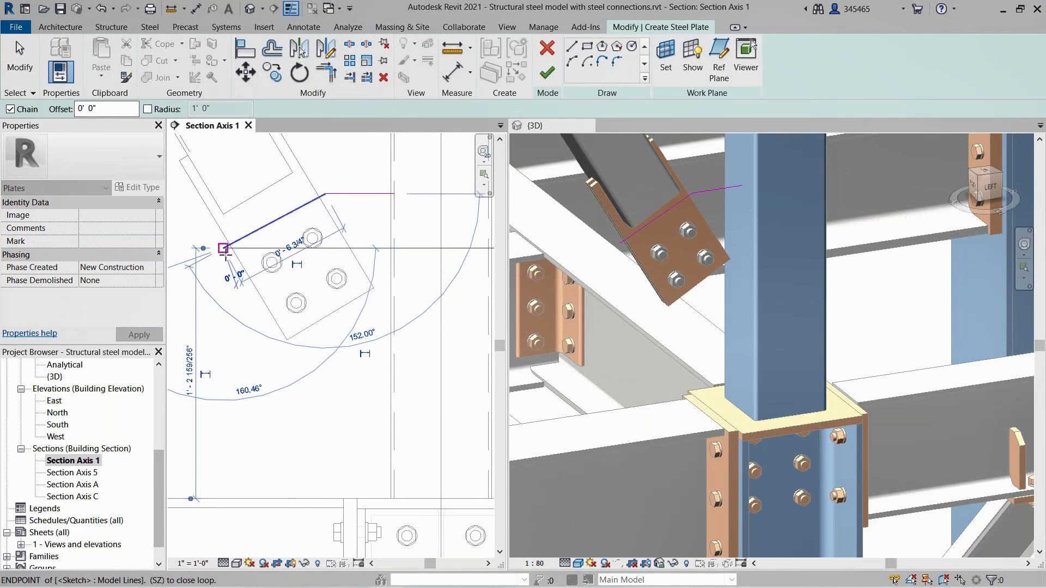
left_click(350, 457)
left_click(388, 458)
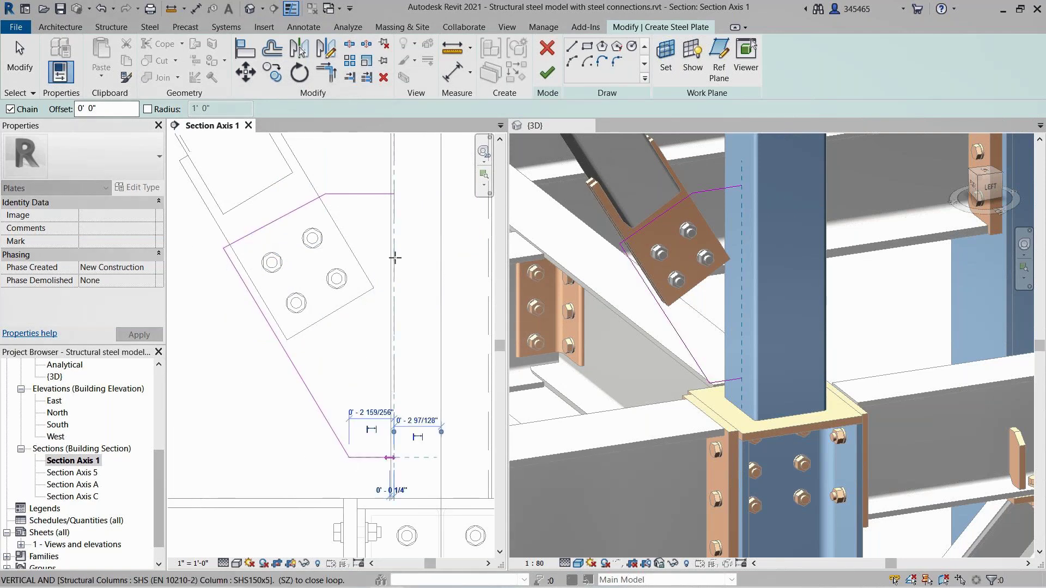
left_click(393, 194)
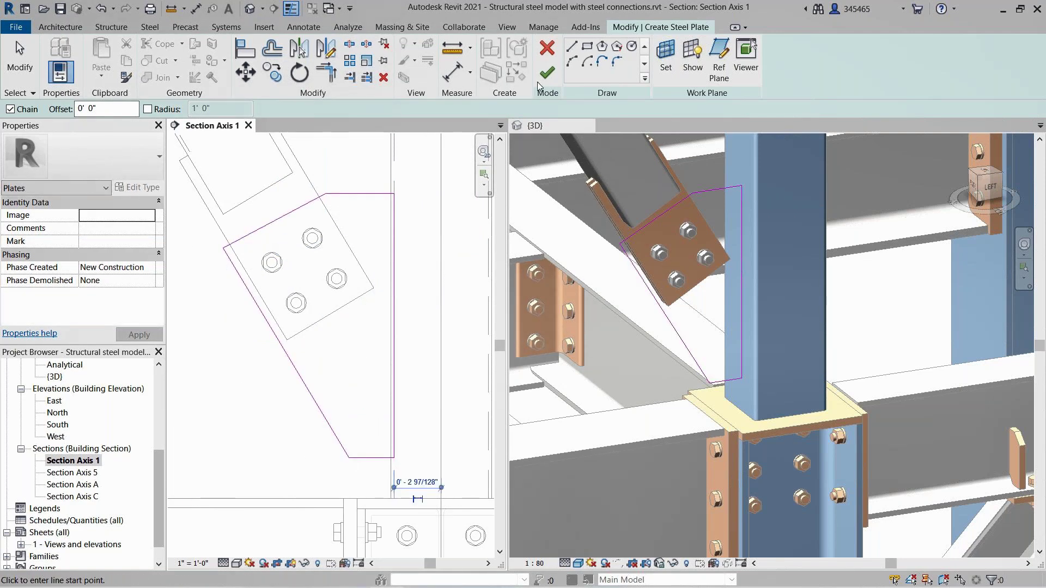
left_click(546, 74)
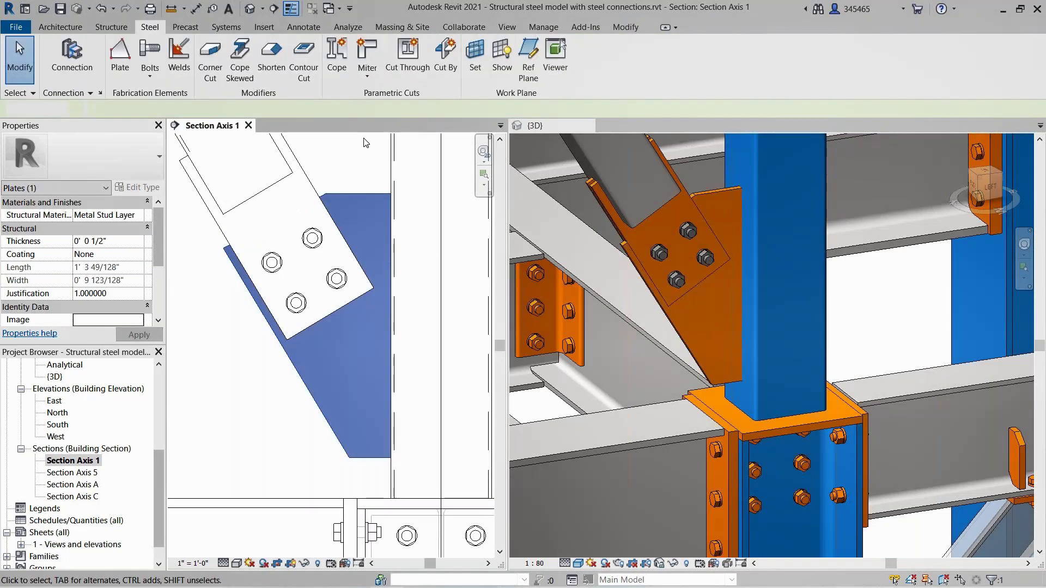
left_click(708, 331)
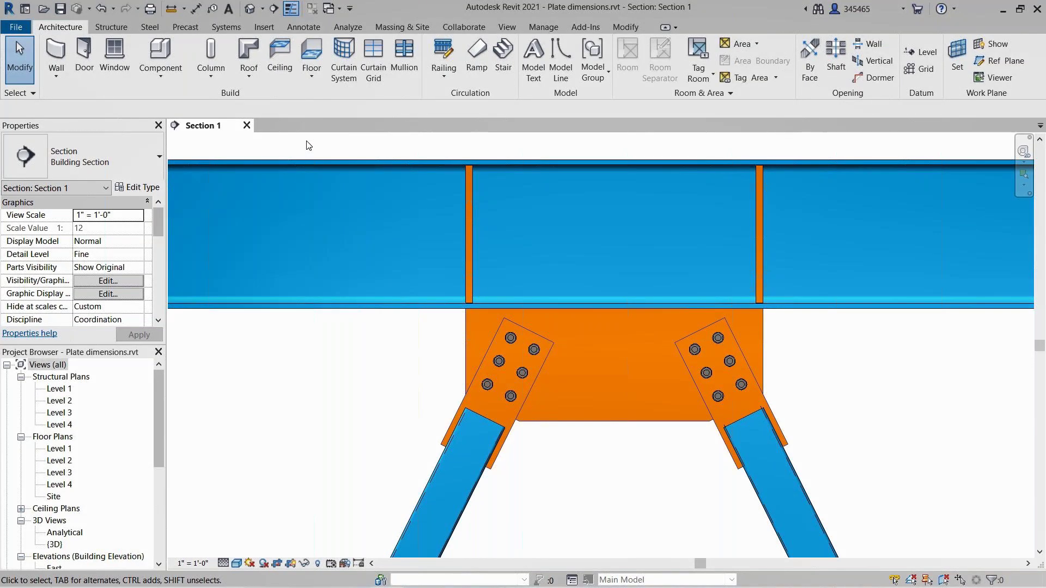
In the Plate dimensions Section 1 view, add aligned dimensions for the gusset plate's overall height and overall width
left_click(197, 9)
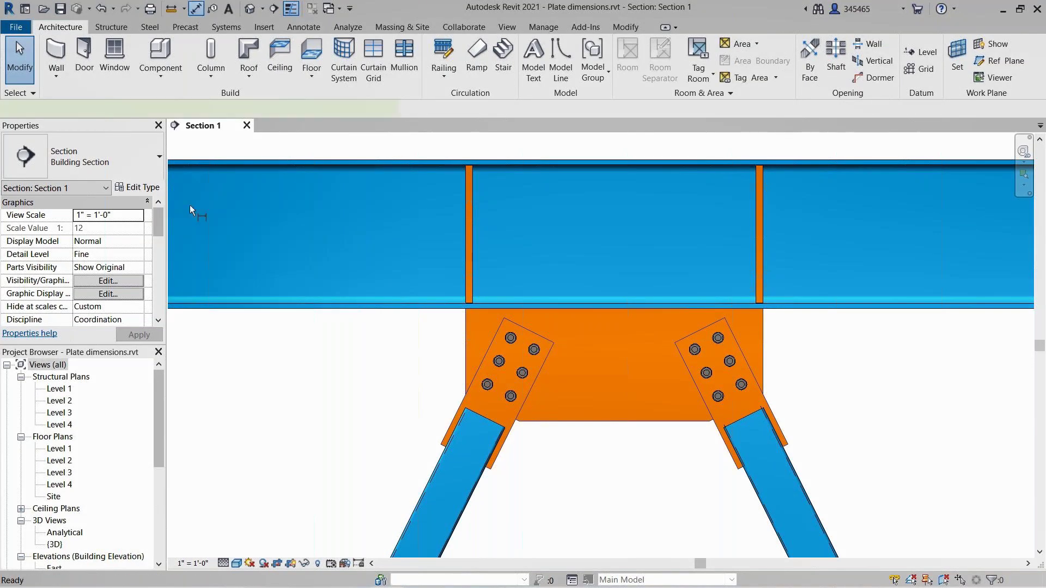
left_click(378, 311)
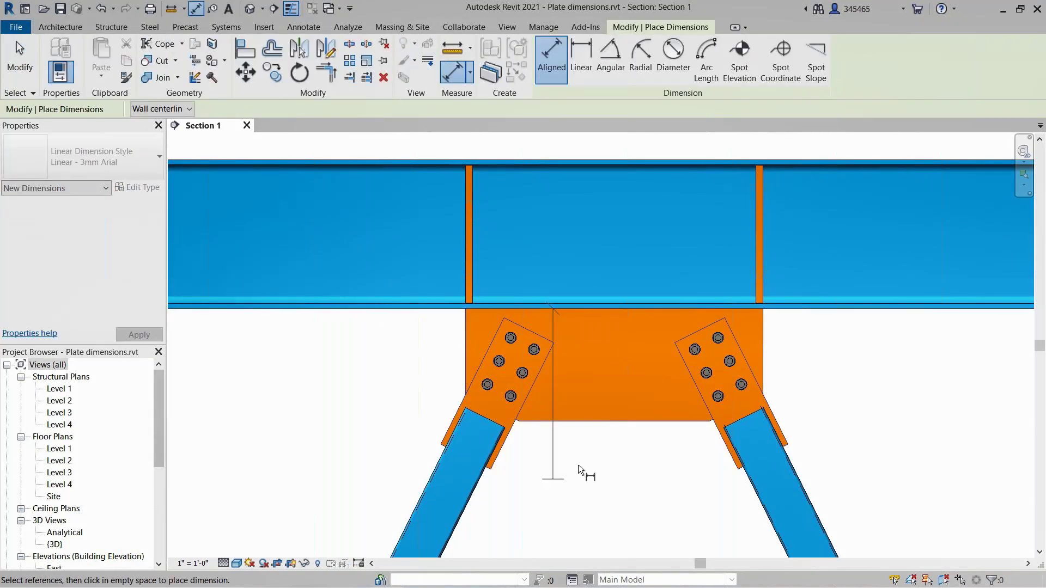
left_click(599, 422)
left_click(340, 388)
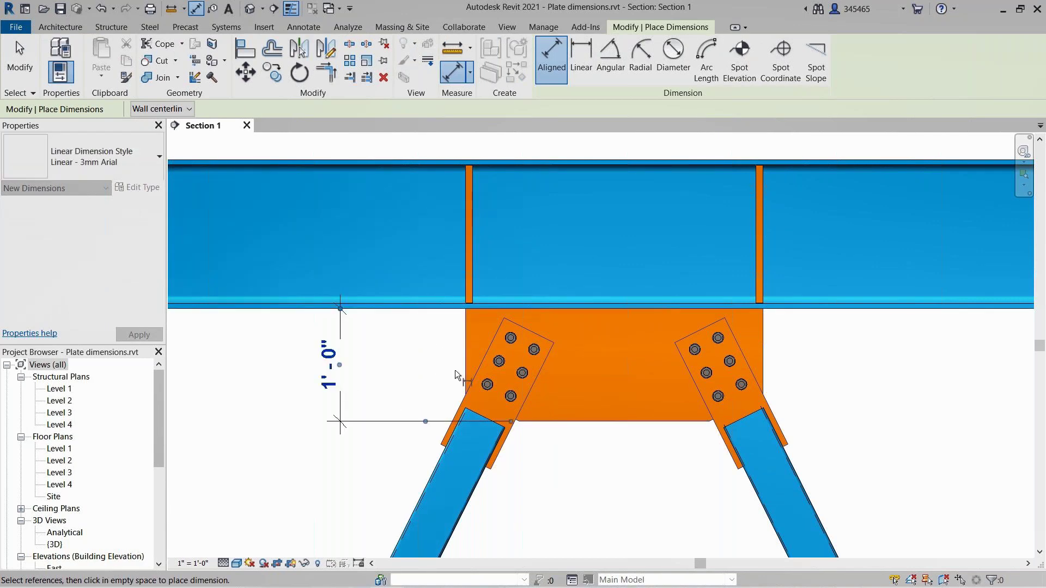
left_click(757, 336)
left_click(655, 547)
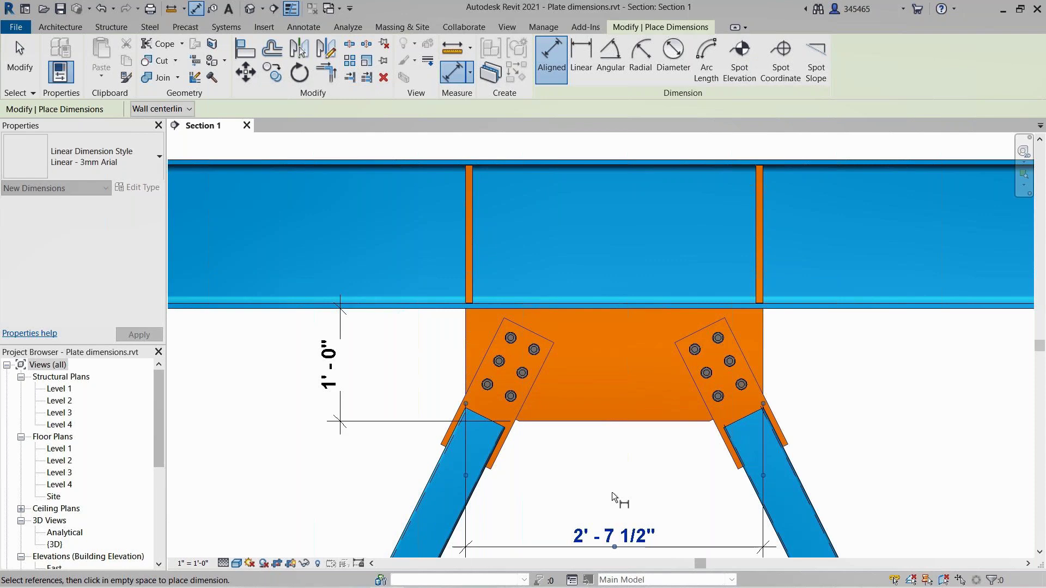
key("Escape")
Set the section to Wireframe and dimension vertically from the beam's lower edge through the gusset plate's center to its lower edge
left_click(237, 563)
left_click(267, 496)
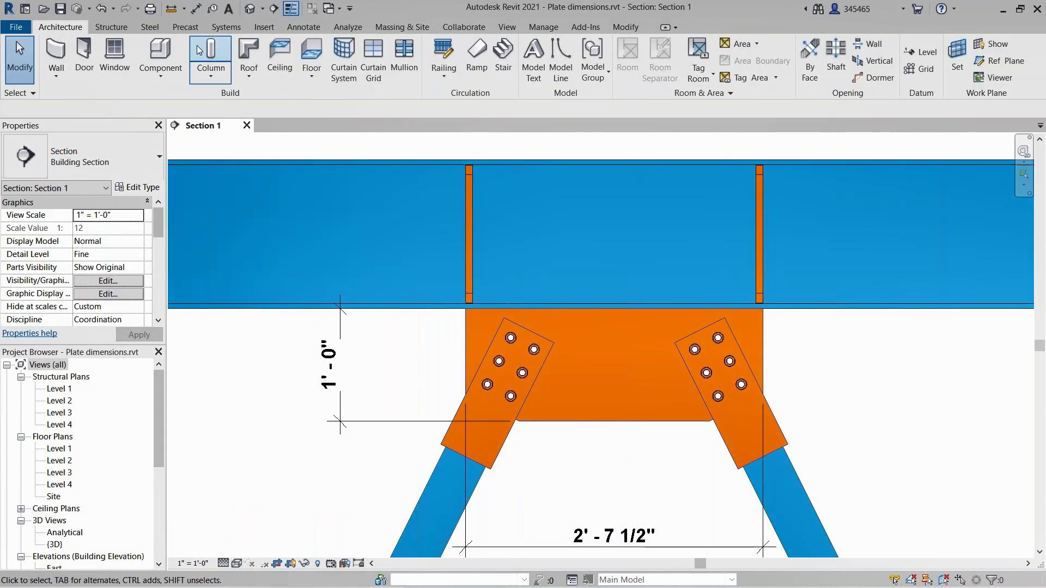
left_click(196, 8)
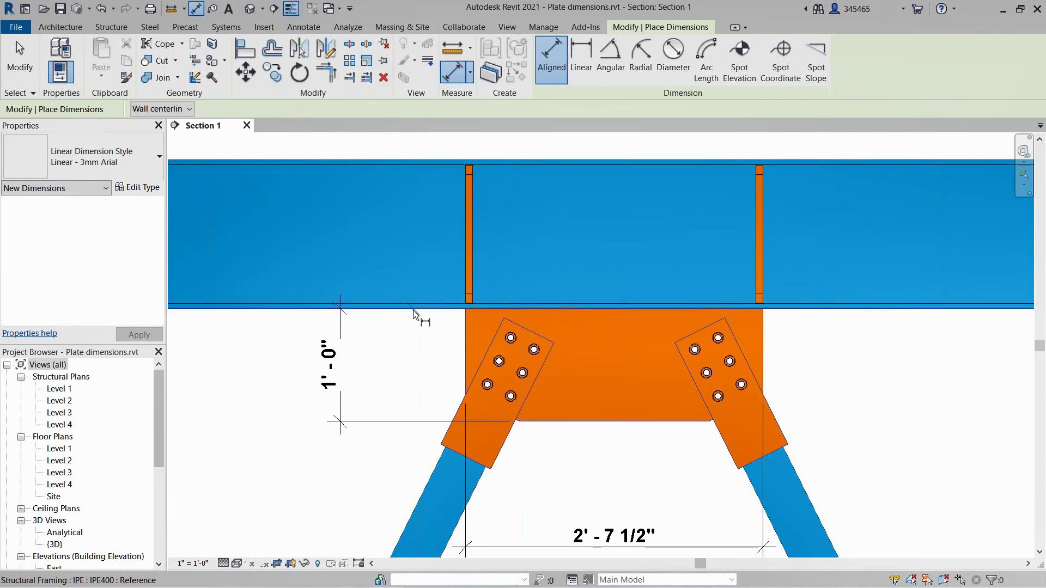
left_click(612, 369)
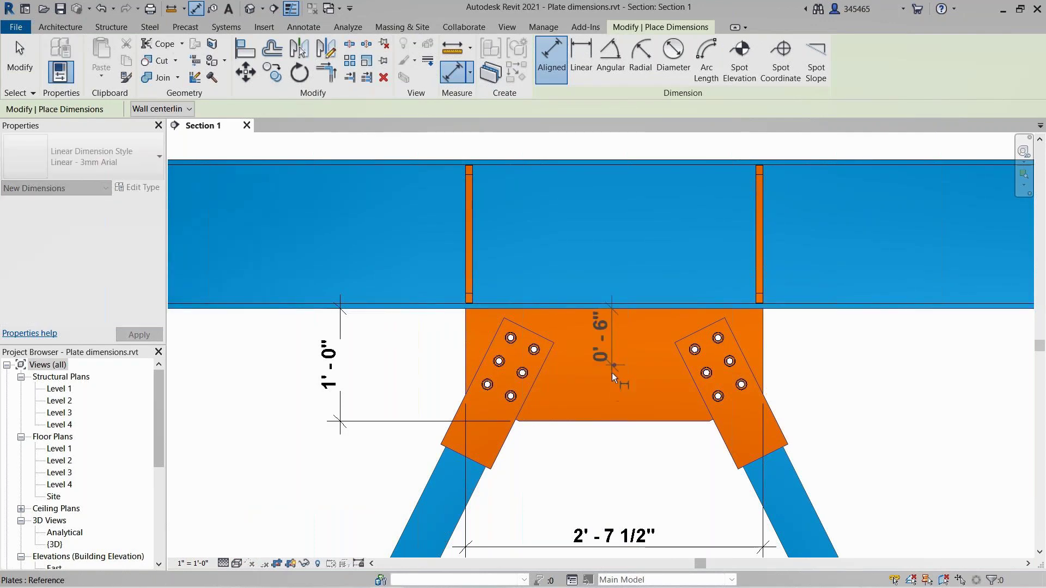
left_click(608, 420)
left_click(390, 400)
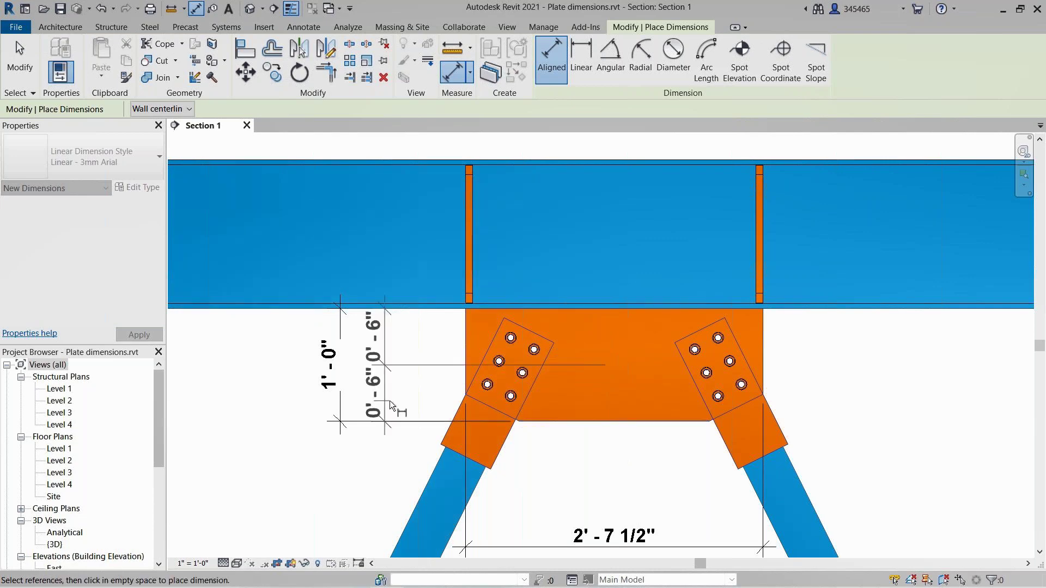
Add a horizontal dimension chain from one side edge of the gusset plate through its center to the opposite edge
left_click(613, 369)
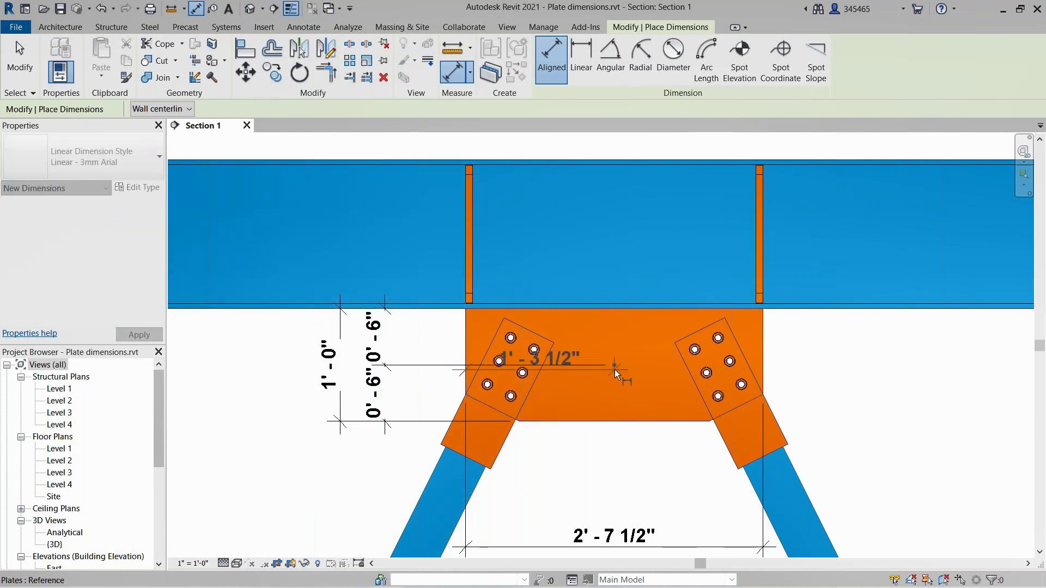
left_click(759, 357)
left_click(677, 504)
key("Escape")
key("Escape")
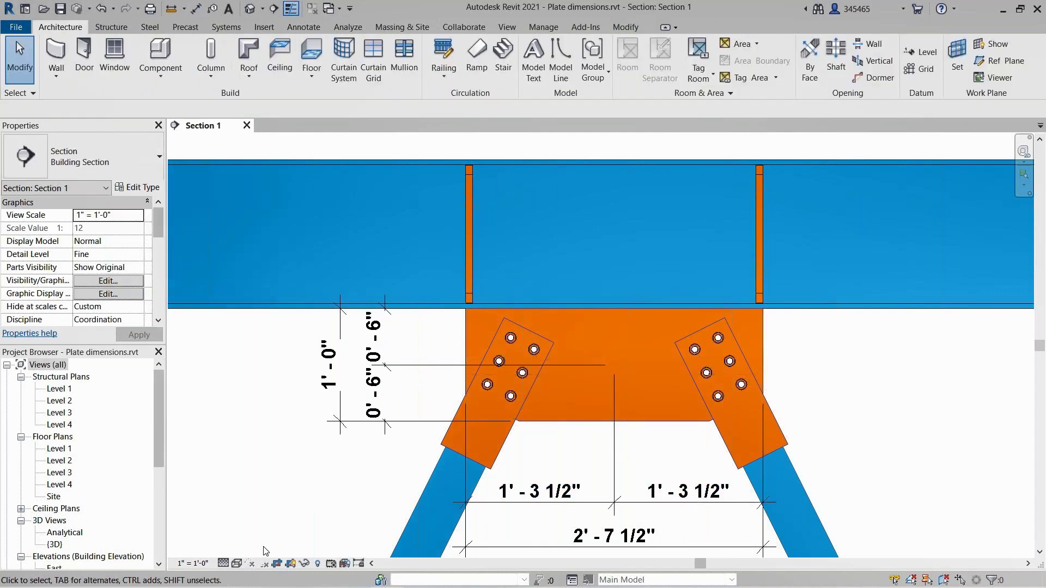
Return the section to Shaded and dimension the spacing between the two stiffeners' center references, placing the dimension above the beam
left_click(237, 564)
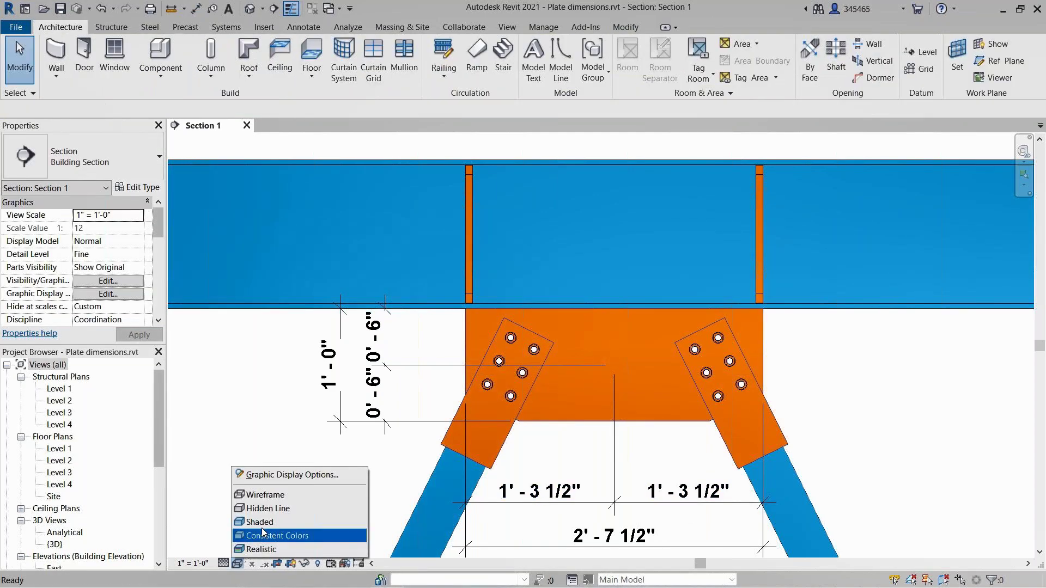
left_click(261, 529)
scroll(639, 158, "up", 3)
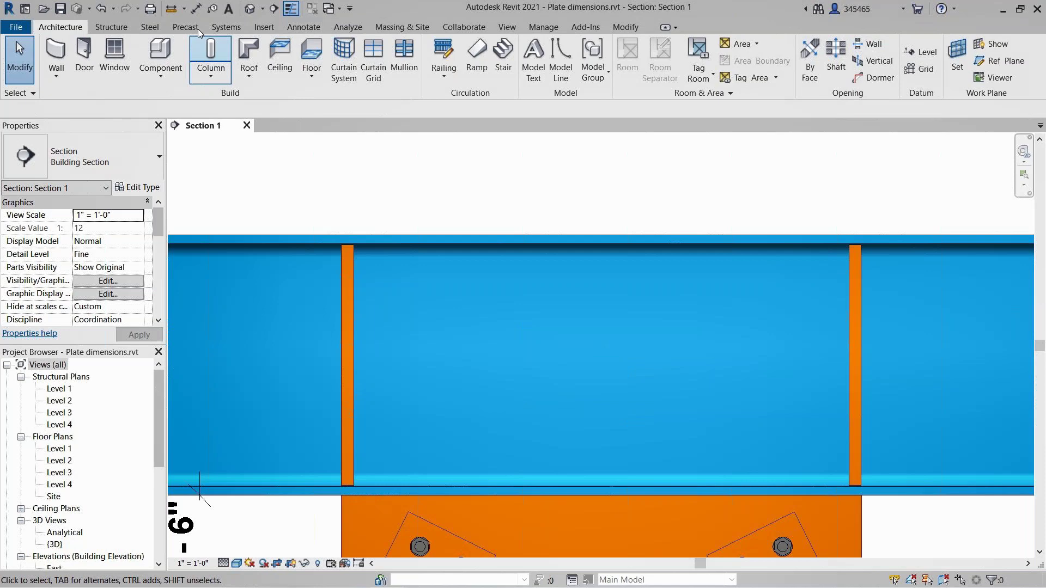
key("d")
key("i")
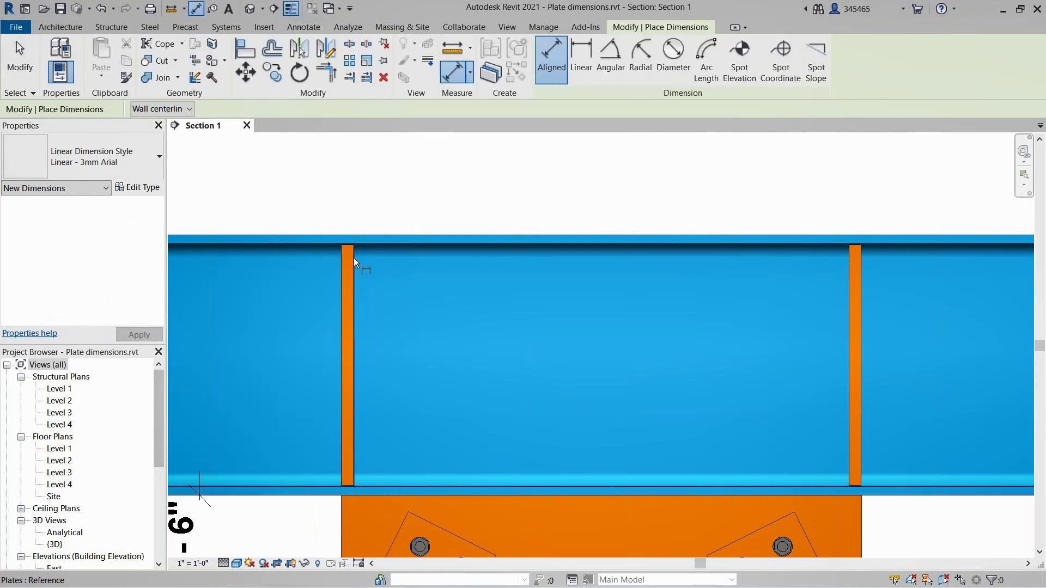
scroll(348, 265, "up", 3)
left_click(347, 265)
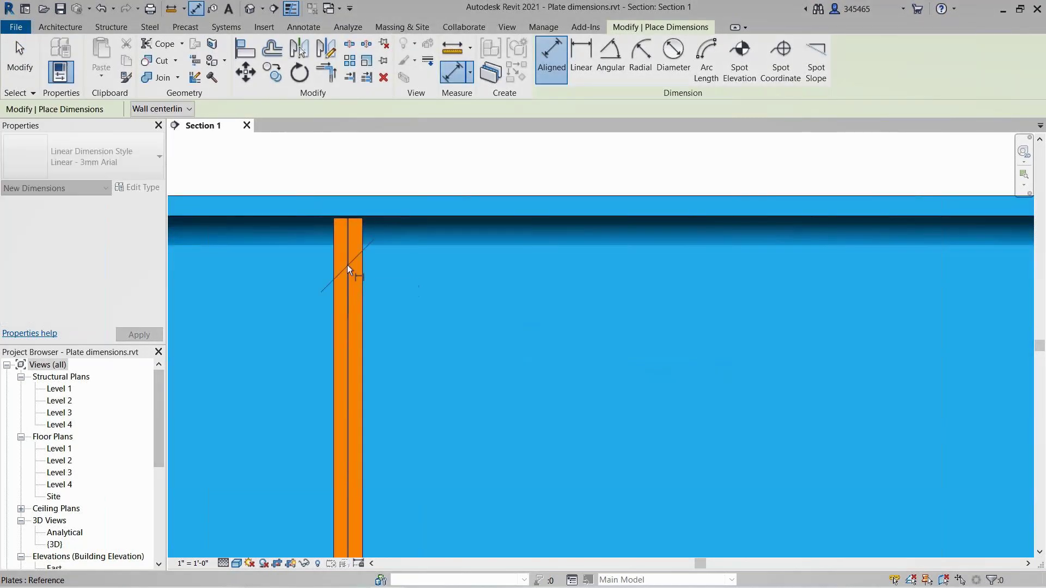
scroll(348, 265, "down", 1)
scroll(348, 267, "down", 3)
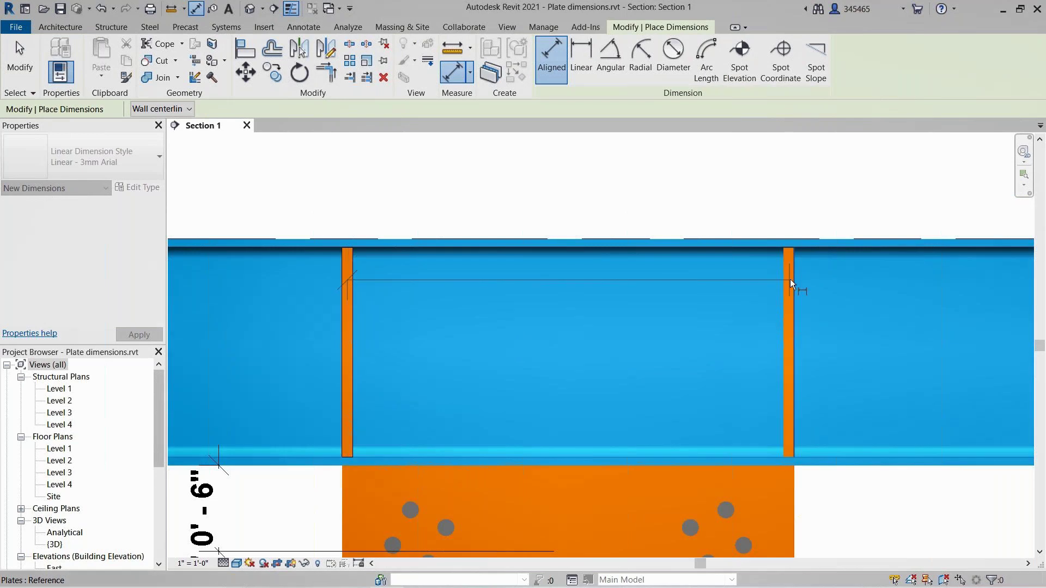
scroll(788, 277, "up", 3)
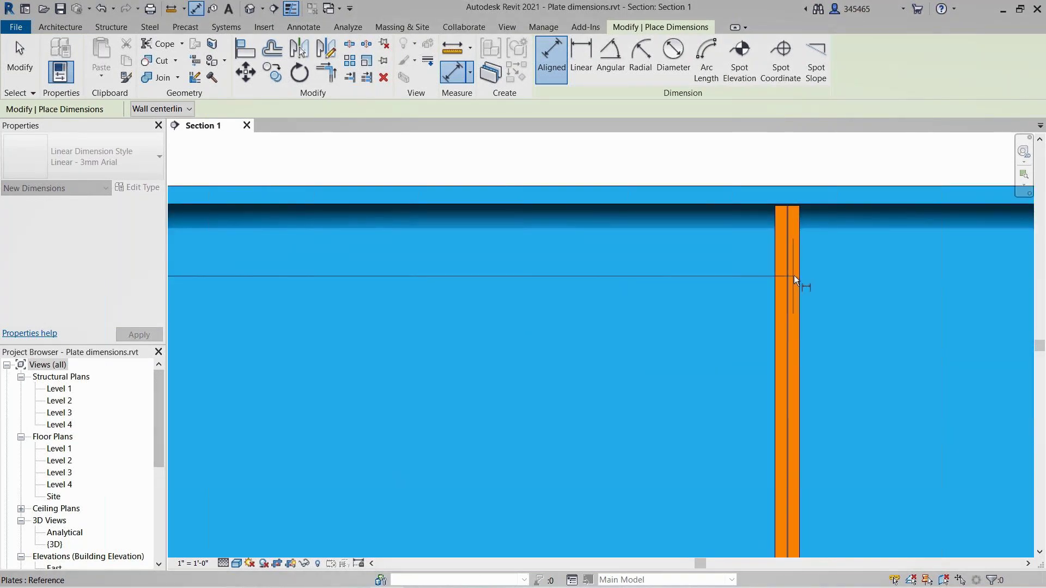
left_click(786, 275)
scroll(783, 274, "down", 2)
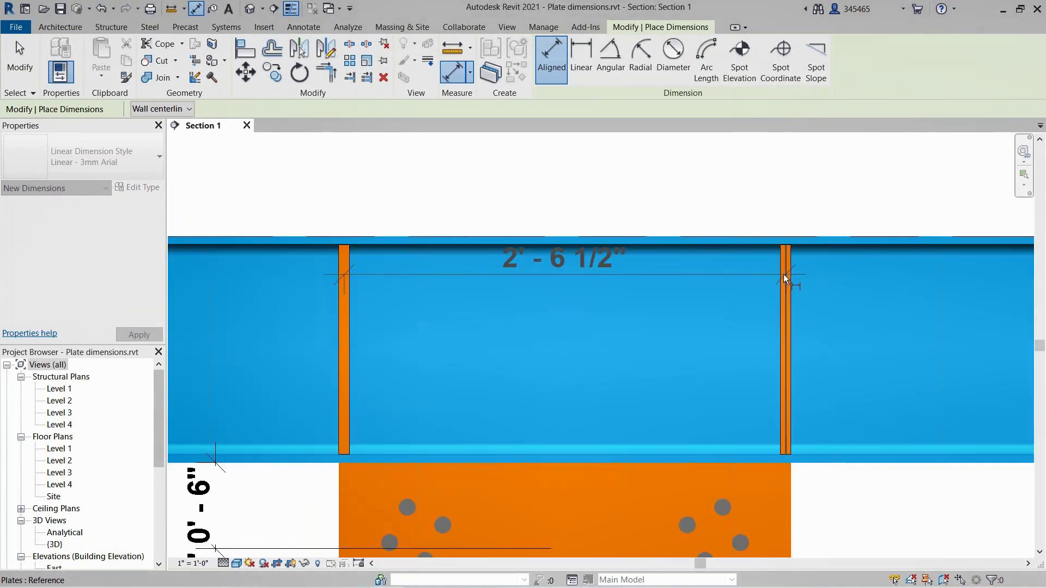
left_click(691, 181)
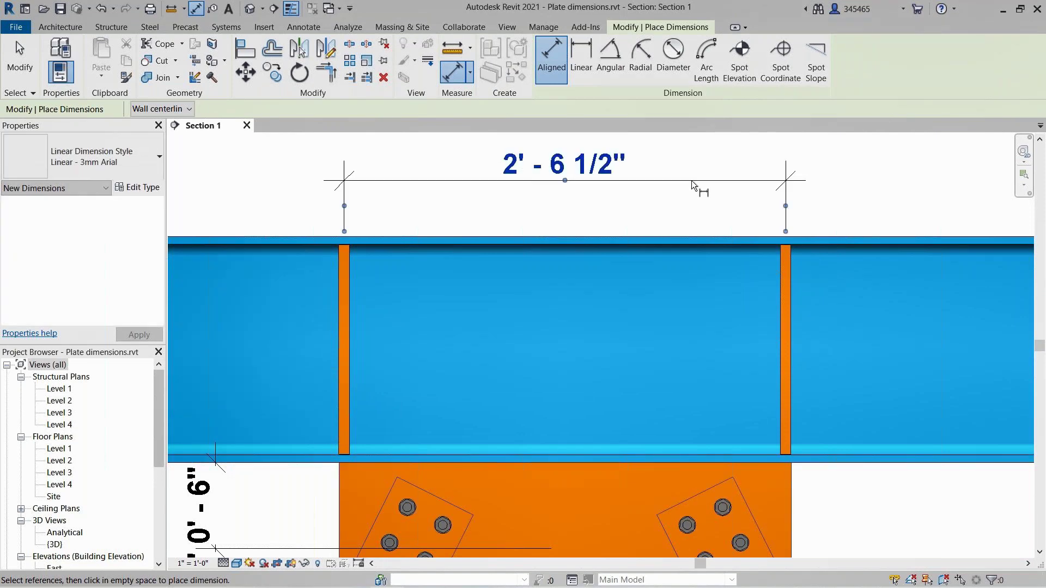
key("Escape")
key("Escape")
Move the left stiffener 6" along the beam toward the right stiffener
scroll(439, 209, "down", 2)
left_click(442, 209)
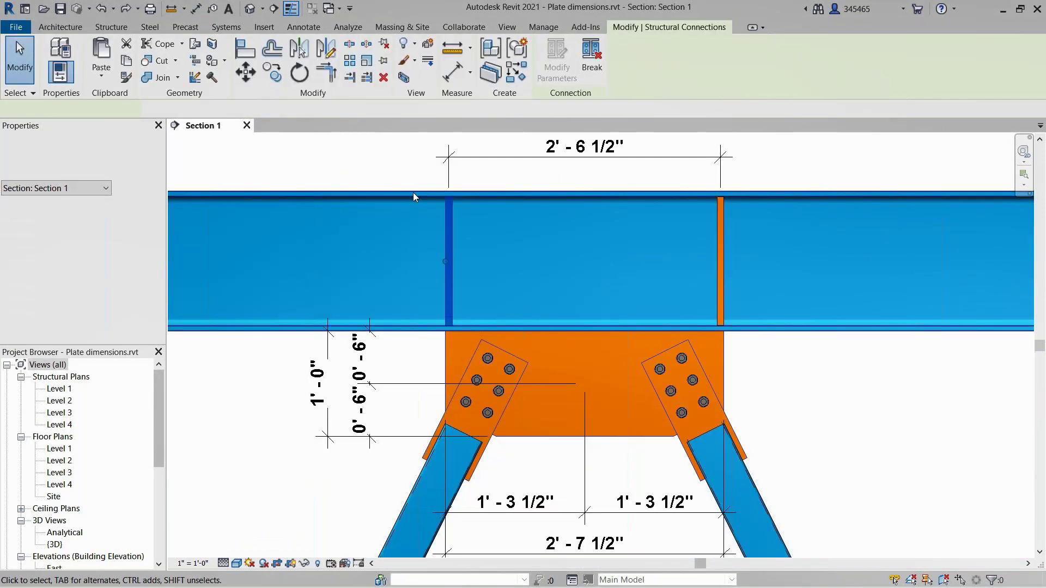
left_click(247, 74)
left_click(199, 498)
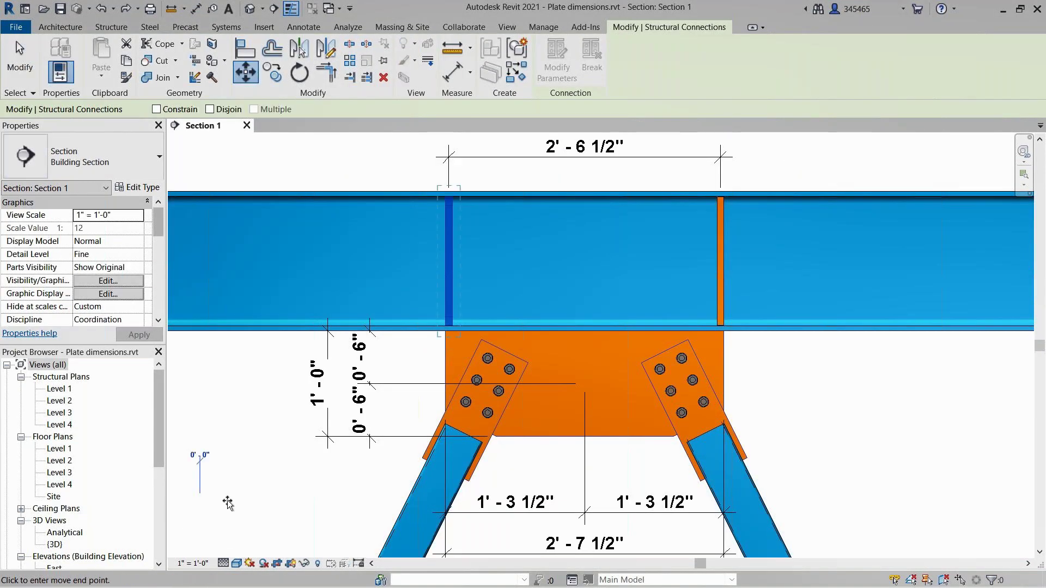
left_click(252, 505)
left_click(252, 505)
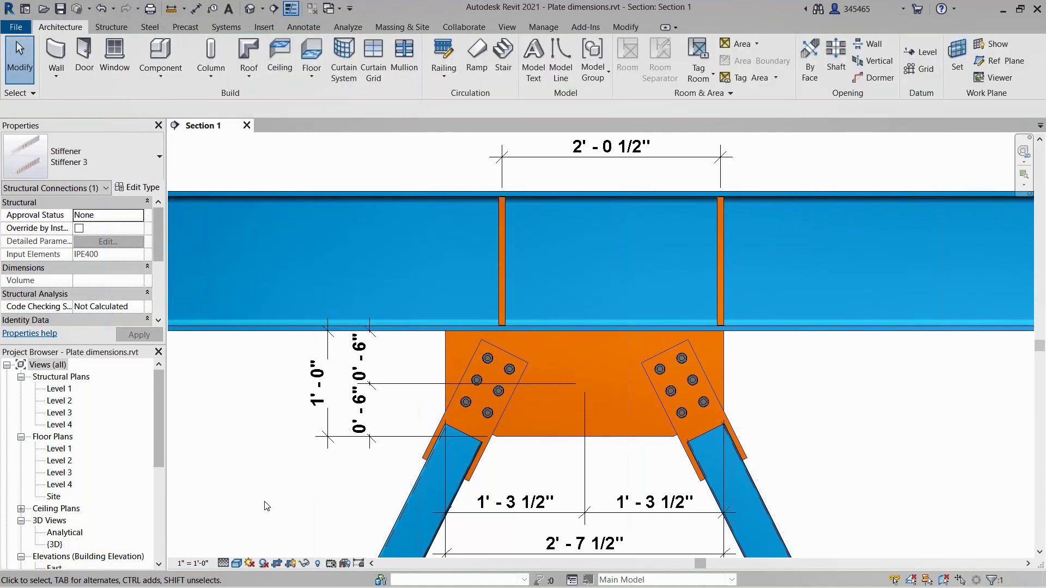
Move the right stiffener 6" horizontally toward the left stiffener
left_click(720, 254)
key("m")
key("v")
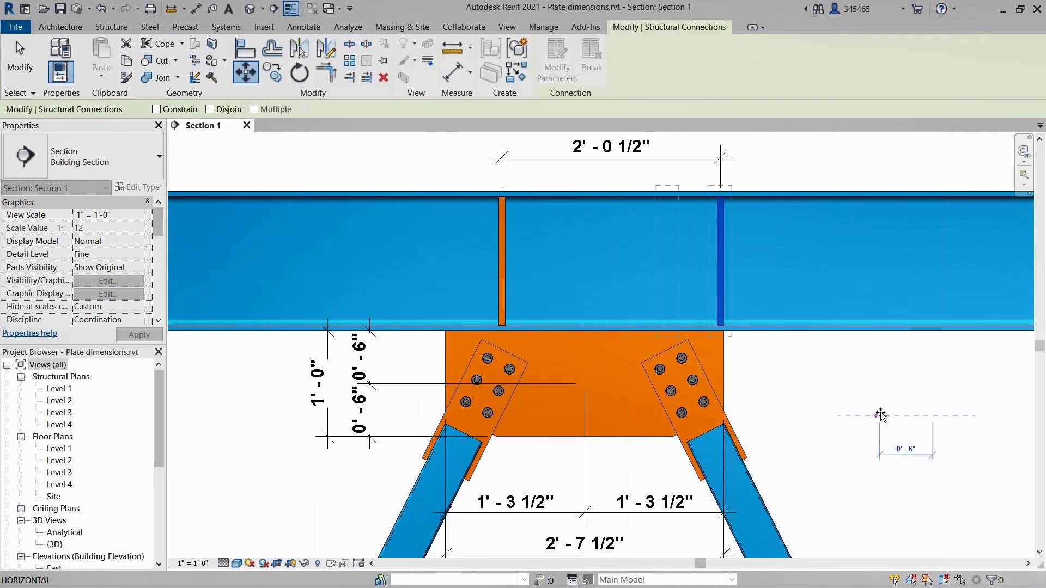
left_click(880, 414)
type("6")
key("Return")
left_click(880, 415)
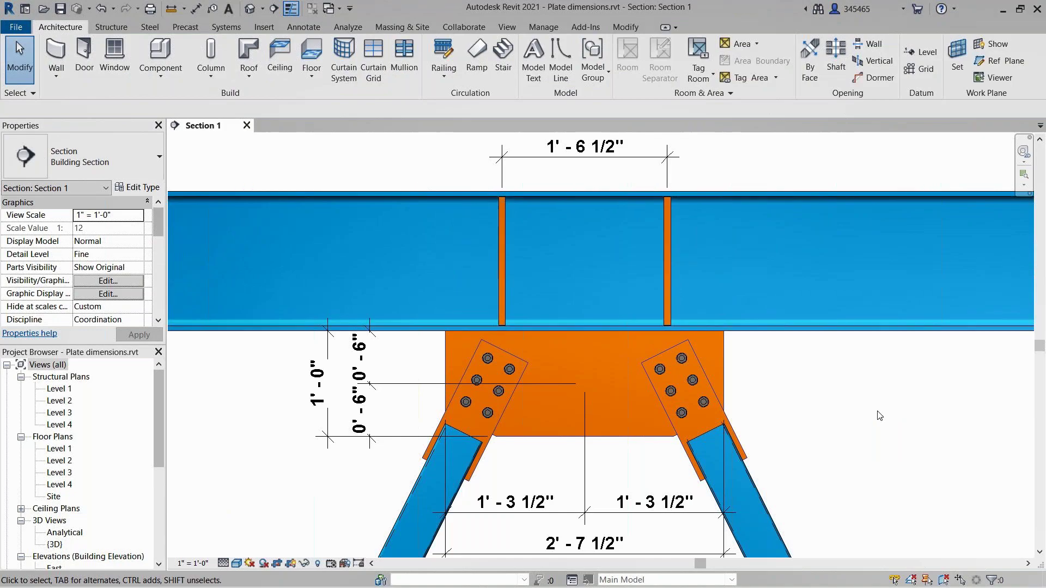
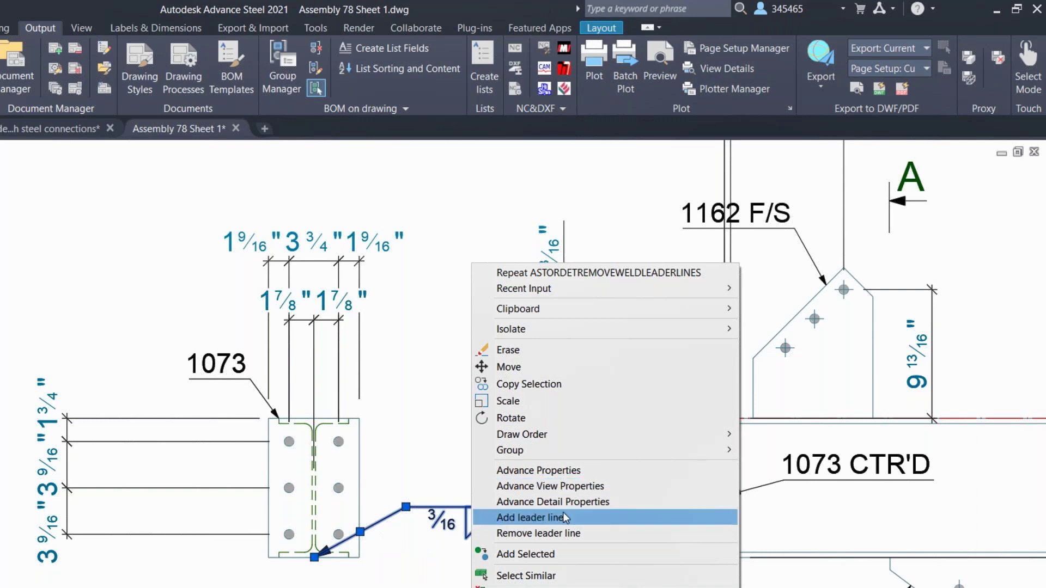
In the Advance Steel drawing Assembly 78 Sheet 1, add another leader line from the 3/16 weld symbol to the beam's web
left_click(602, 522)
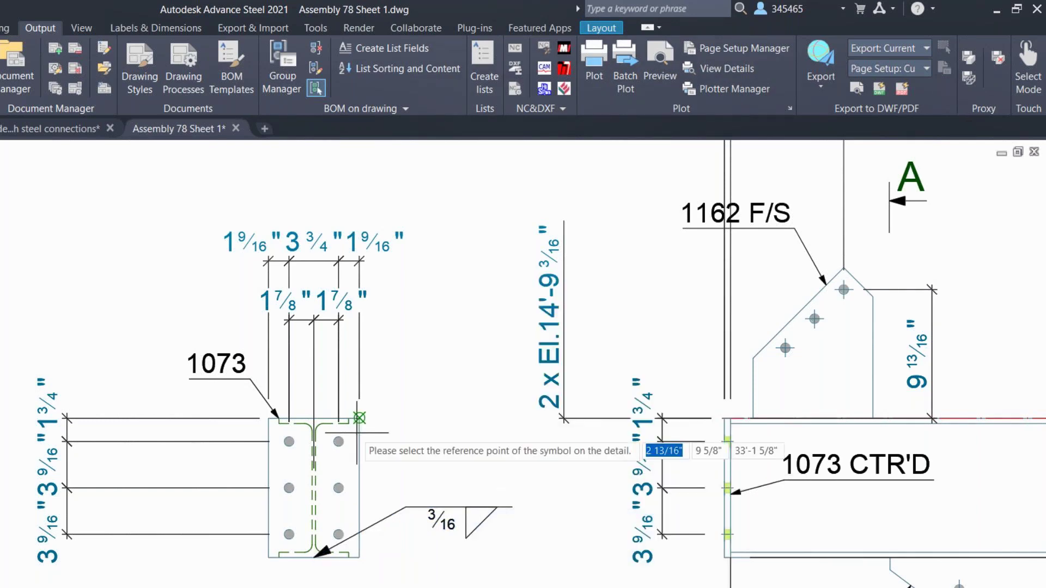
left_click(315, 486)
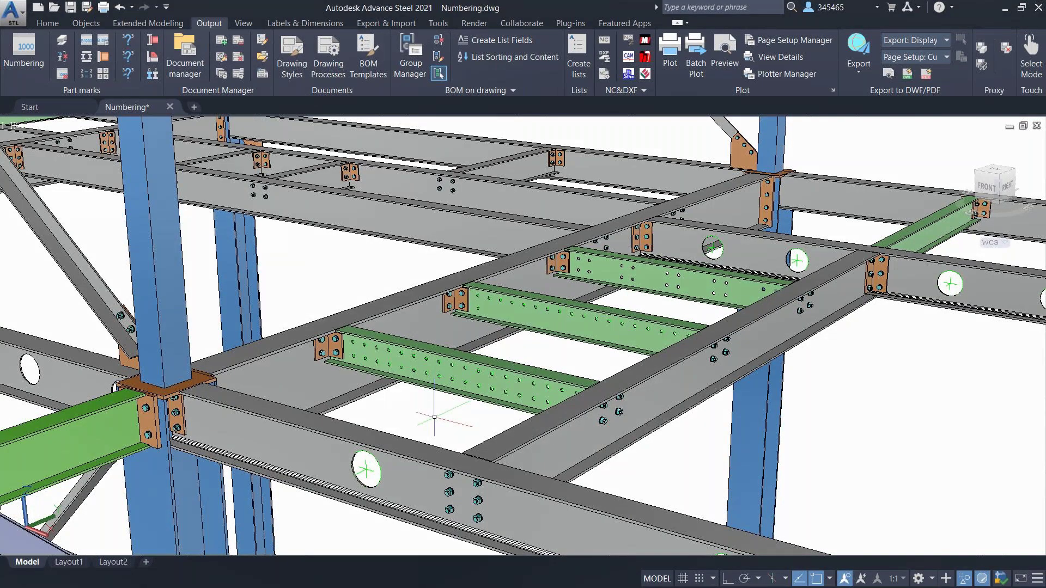
In the Numbering model, examine the hole definition and numbering setting of the large round hole in the front beam's web
double_click(364, 467)
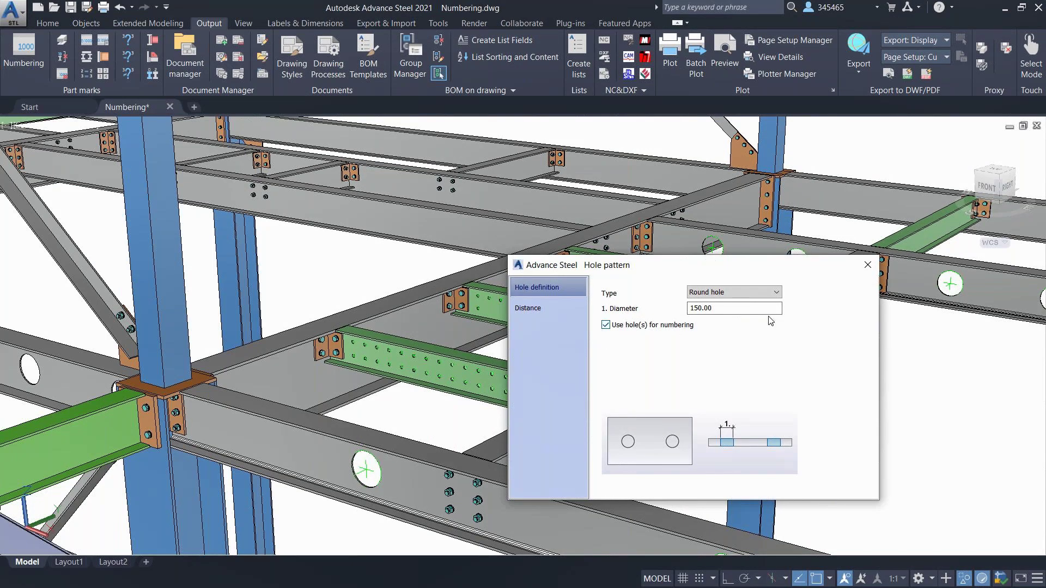
left_click(867, 267)
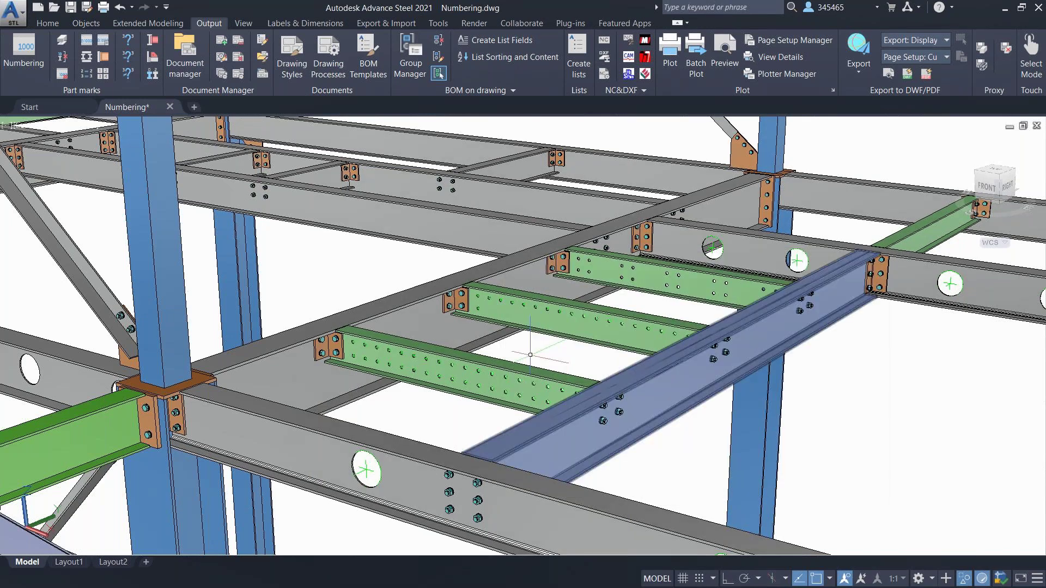
Turn off the use of holes for numbering in the behavior properties of the three perforated secondary beams
left_click(579, 338)
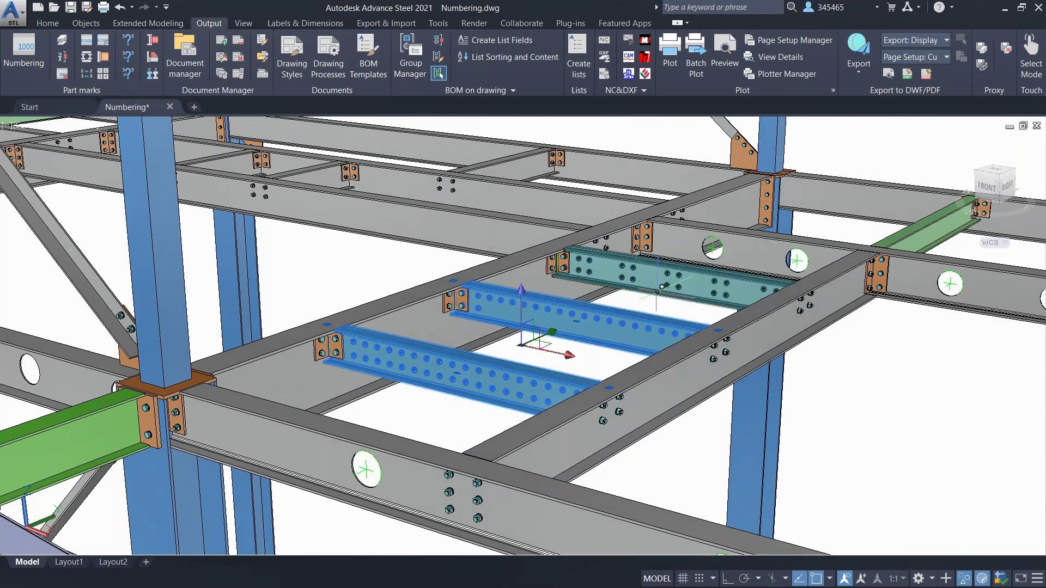
left_click(661, 287)
right_click(651, 524)
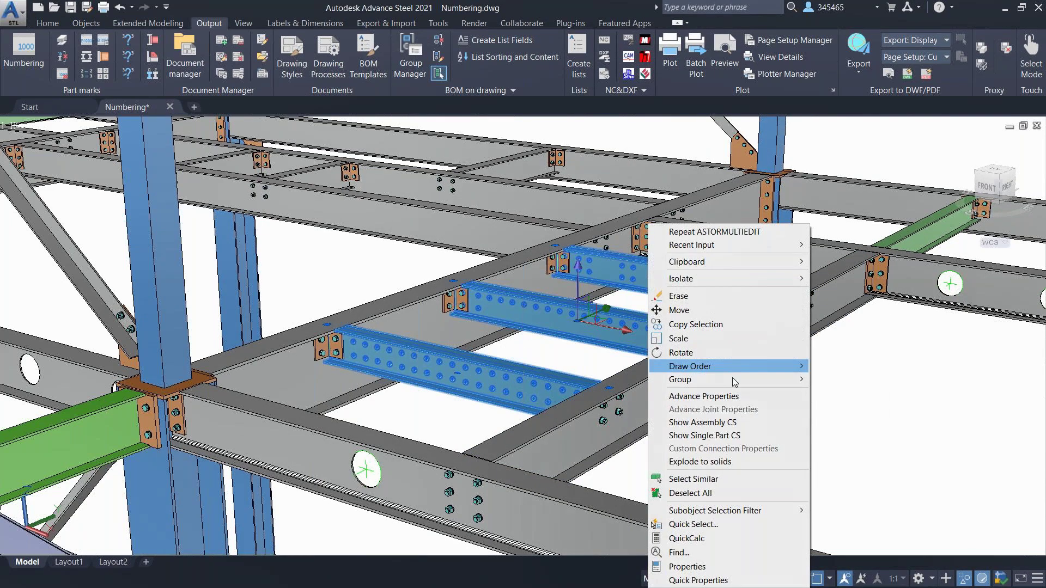
left_click(756, 397)
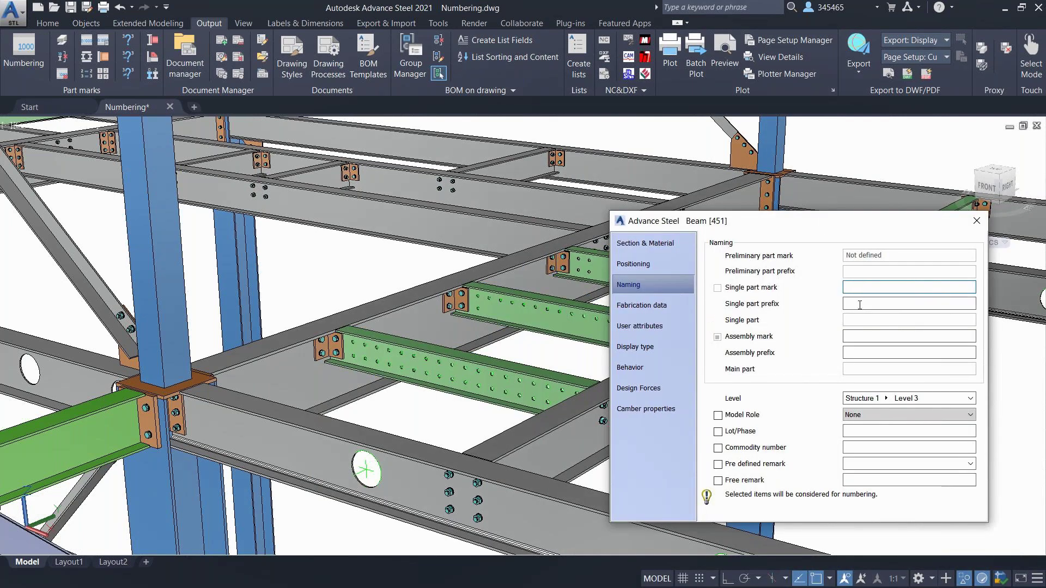
left_click(665, 367)
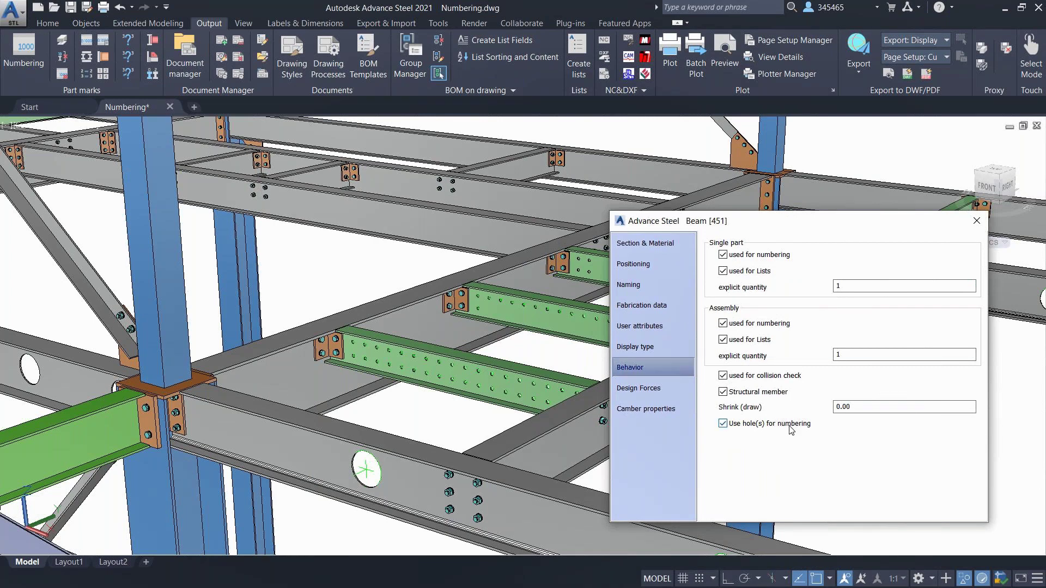
left_click(723, 424)
left_click(976, 221)
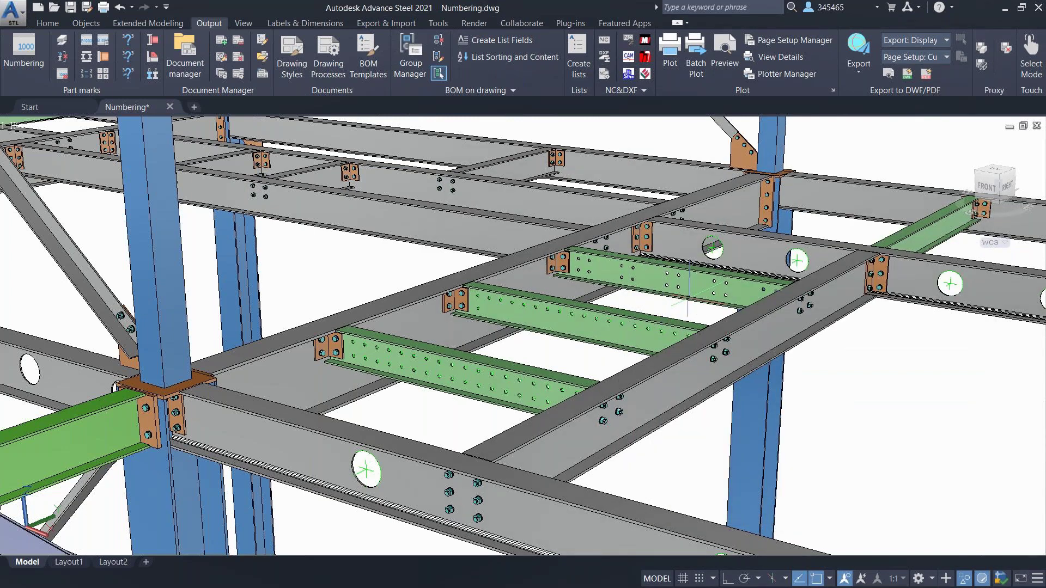
Number single parts from 1000 and assemblies from 1 for the three perforated beams and the two beams with large web holes
left_click(689, 290)
left_click(689, 289)
left_click(631, 325)
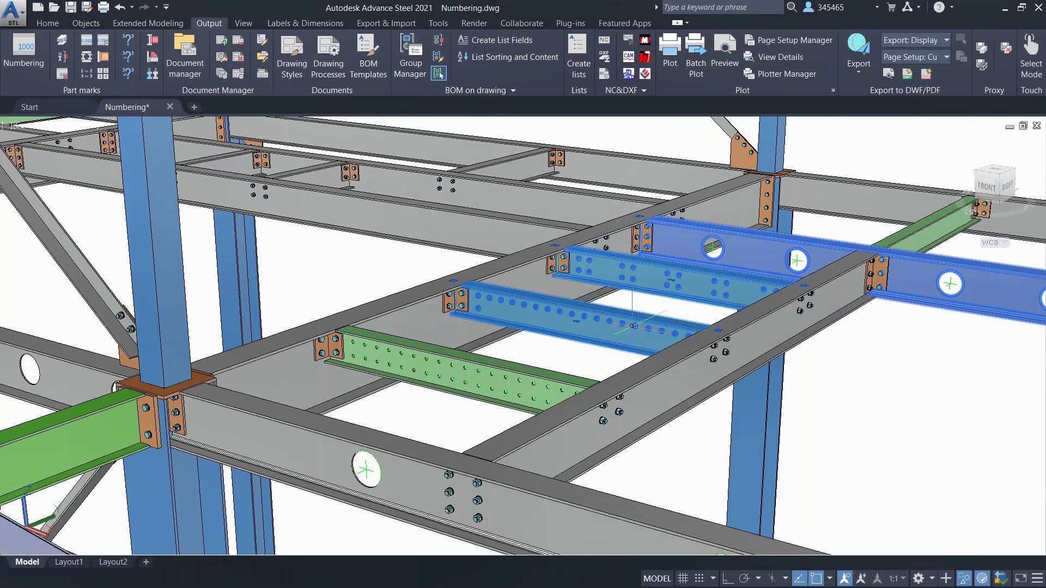
left_click(479, 370)
left_click(393, 436)
left_click(154, 174)
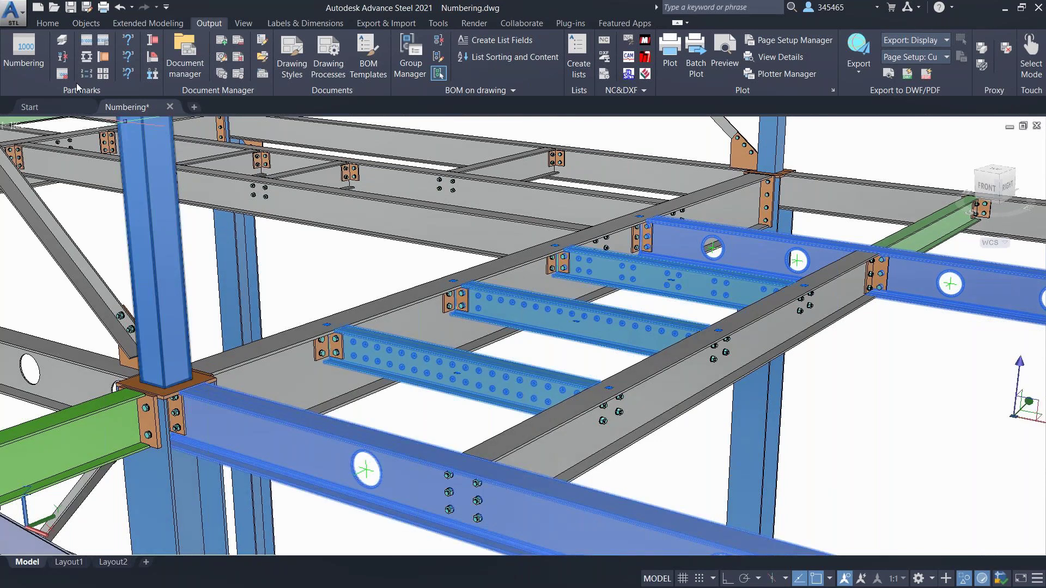
left_click(24, 52)
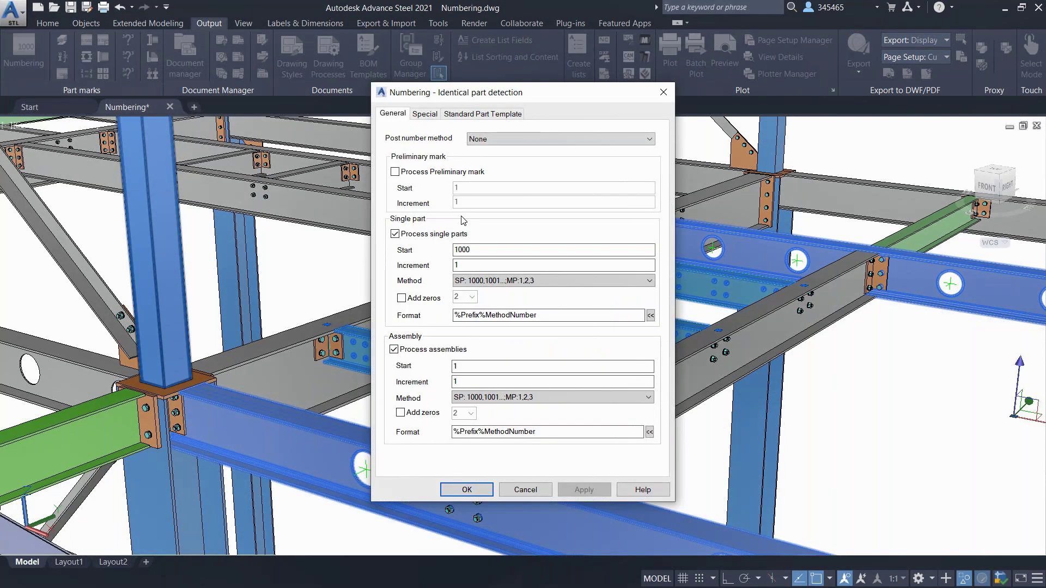
left_click(467, 489)
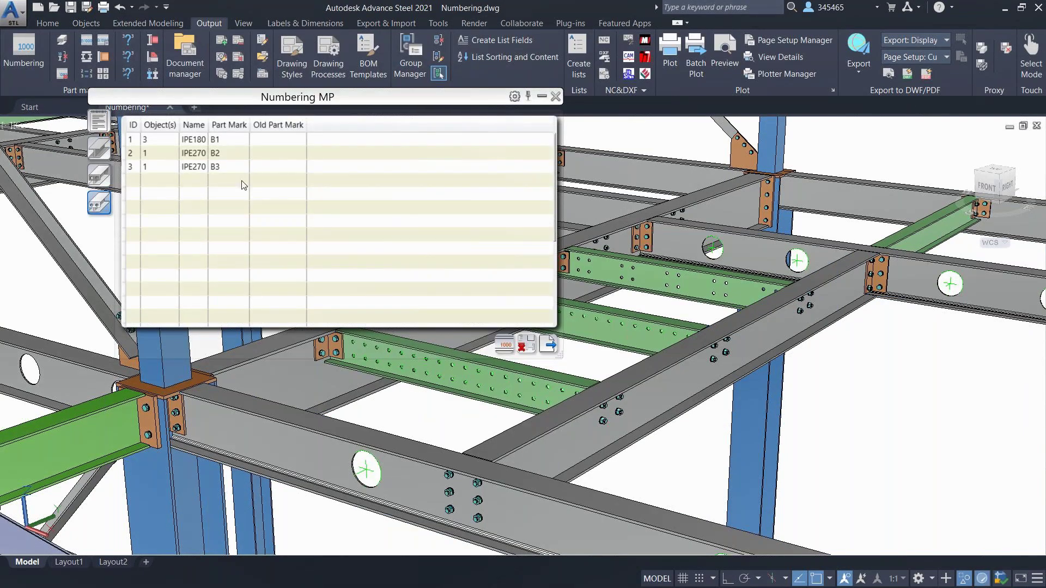
Examine which beams in the model belong to part marks B1, B2 and B3 in the numbering results, and close the results
left_click(203, 144)
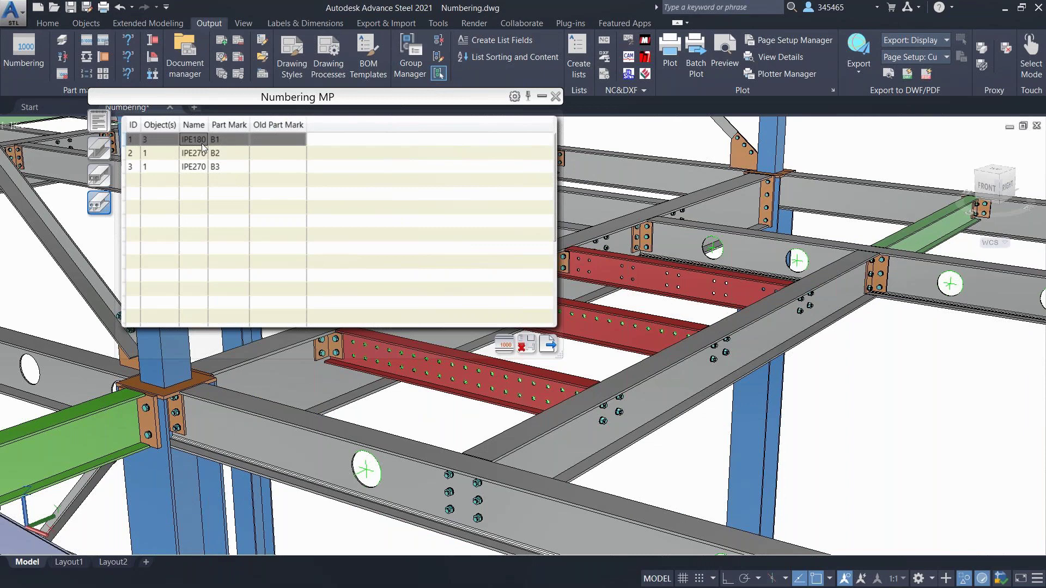
left_click(199, 155)
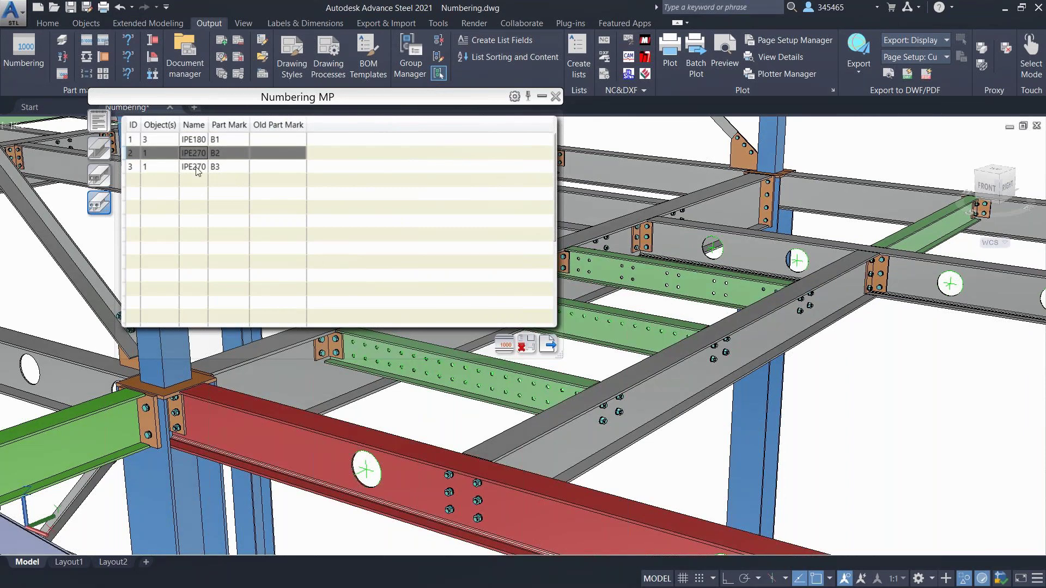
left_click(198, 168)
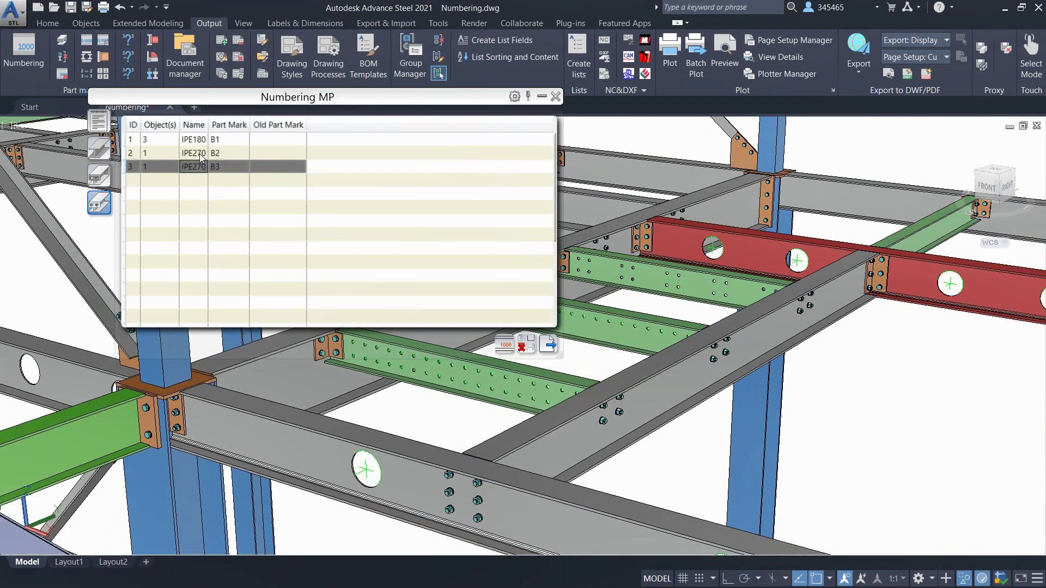
left_click(201, 154)
left_click(199, 166)
left_click(201, 140)
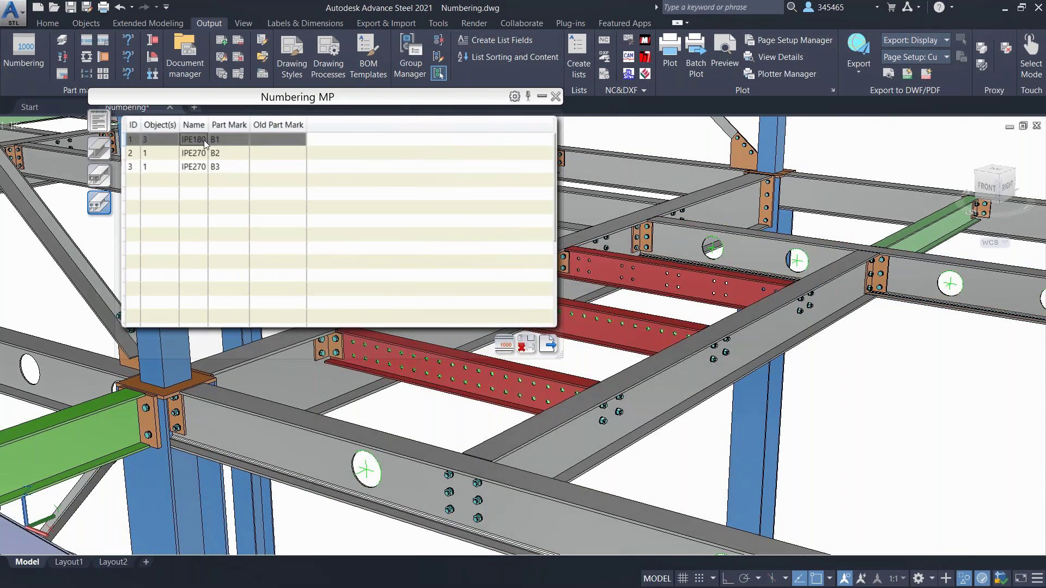
left_click(555, 96)
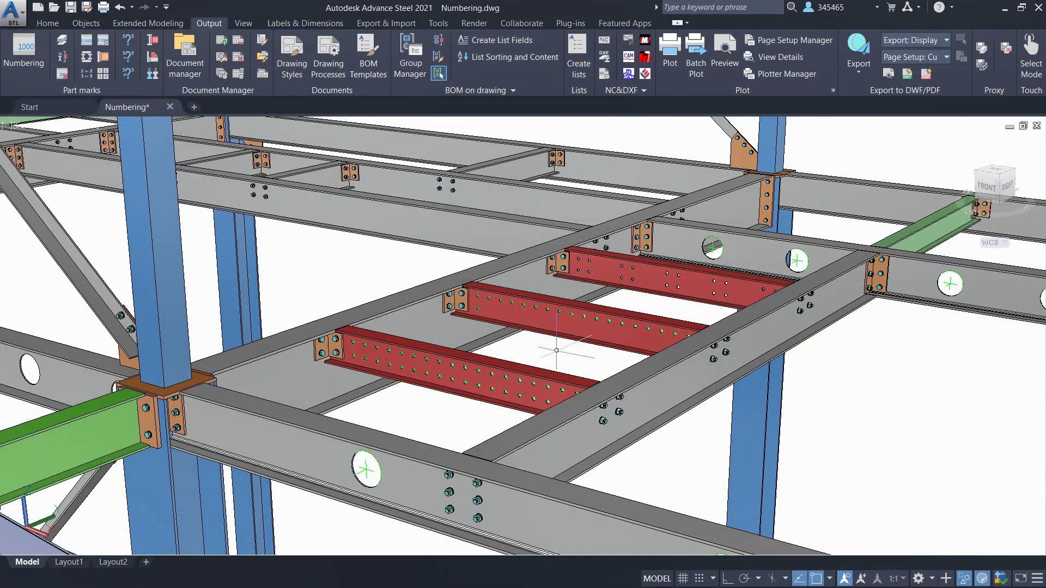
In the structural steel connections model, change the anchors at the column base plate into holes
scroll(556, 350, "up", 2)
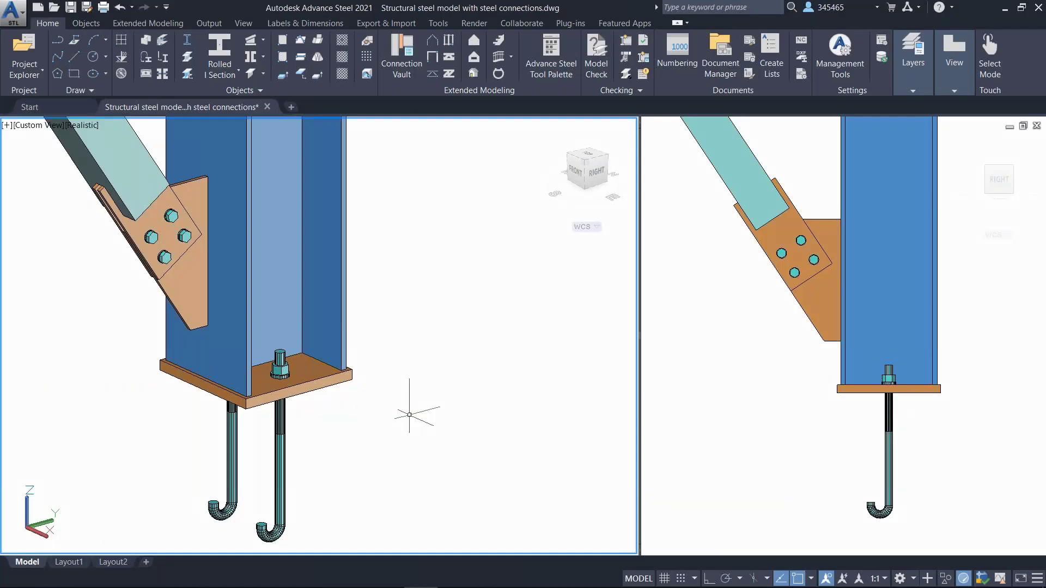
left_click(280, 427)
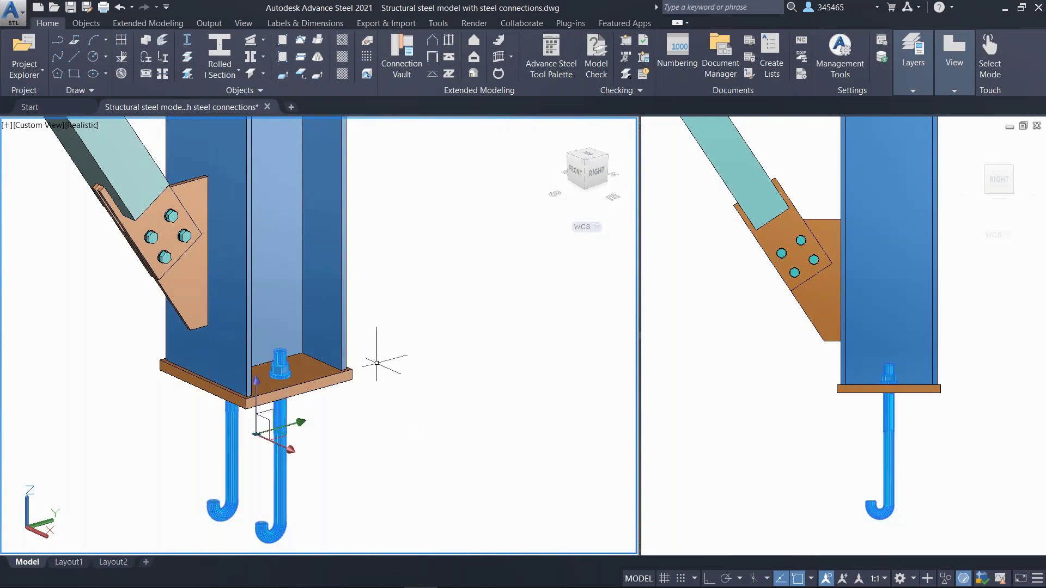
right_click(380, 314)
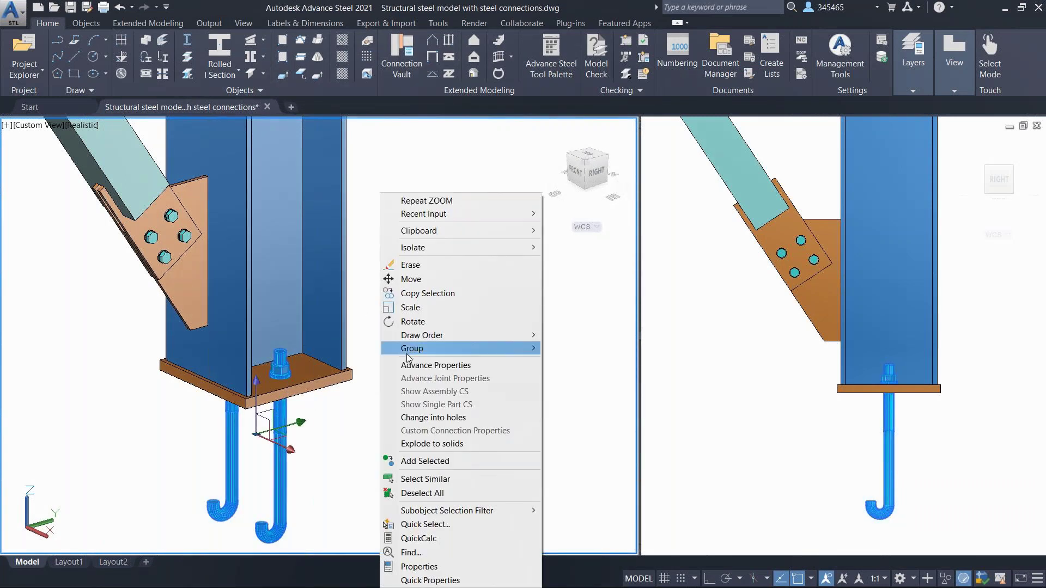
left_click(496, 418)
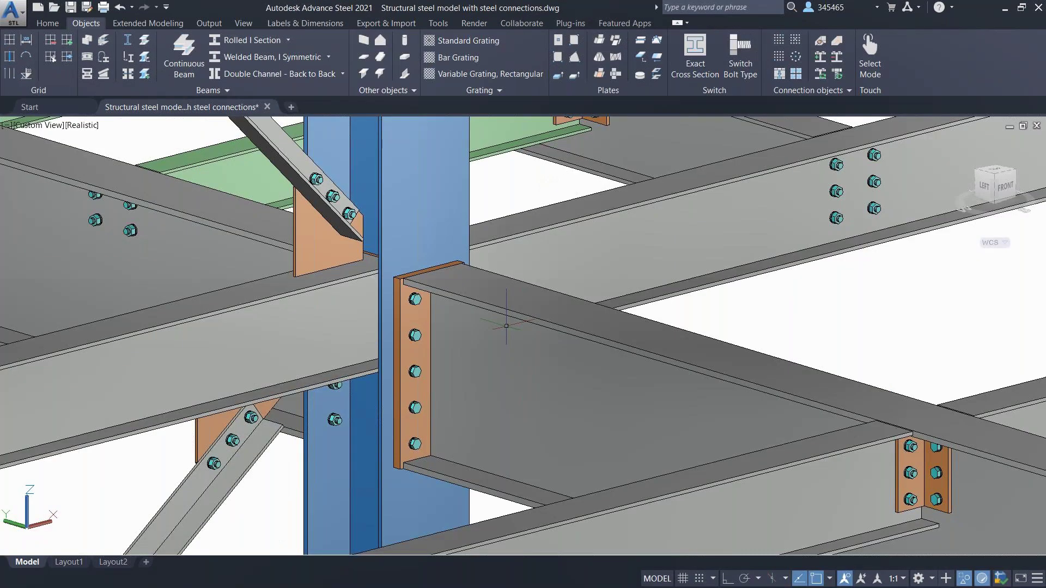
Change the column of five bolts in the beam's end plate at the column into holes
left_click(415, 371)
right_click(696, 306)
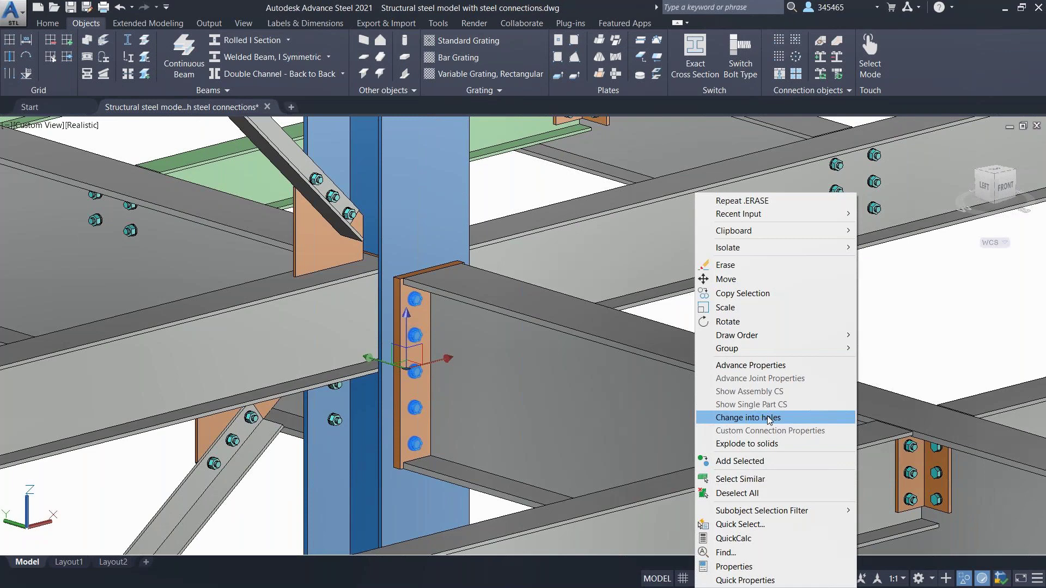
left_click(806, 418)
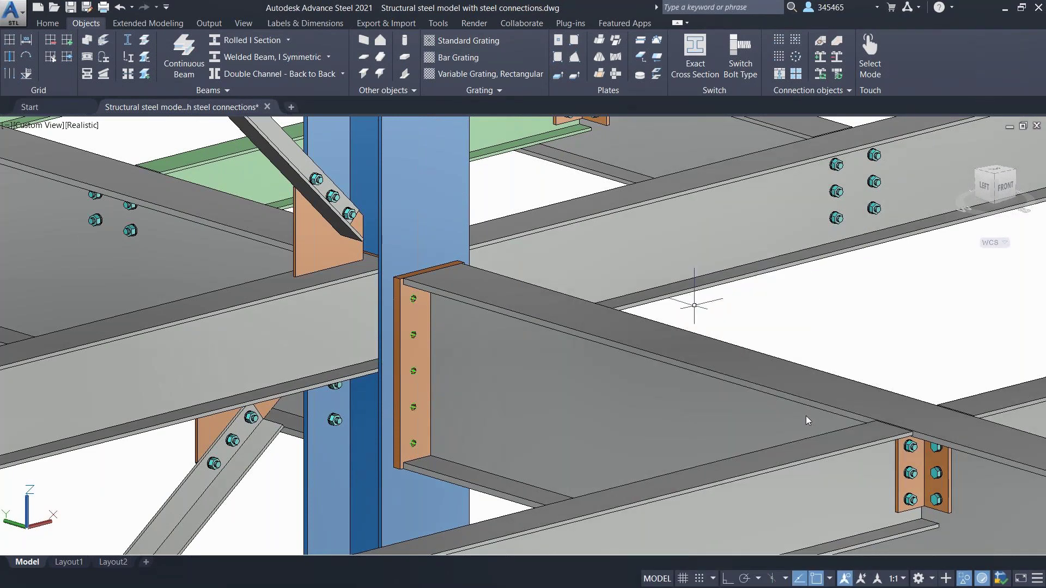
Change the five end plate holes into bolts and start picking the parts connected by that bolt group
left_click(414, 370)
right_click(666, 312)
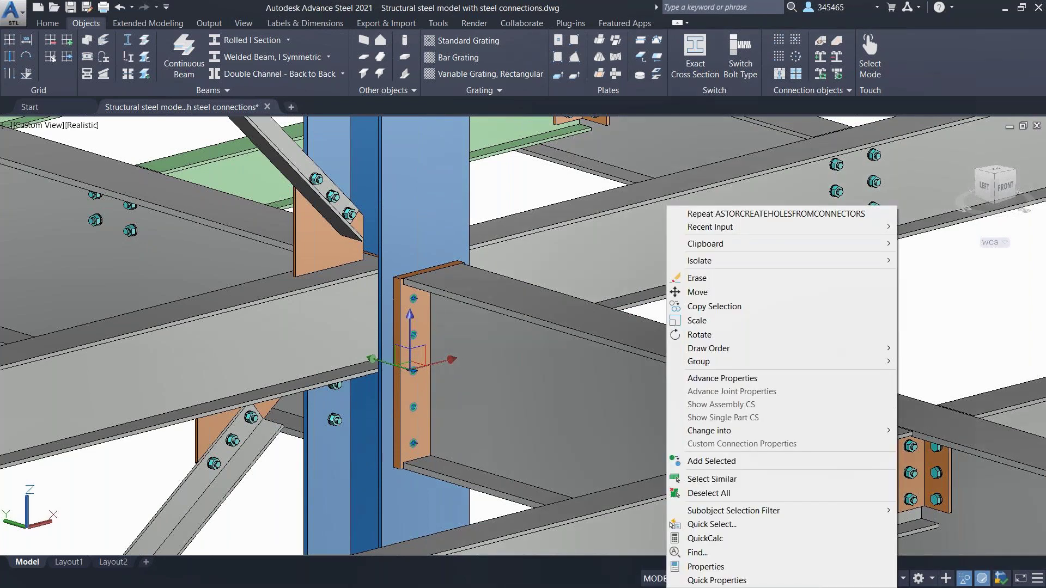
mouse_move(733, 430)
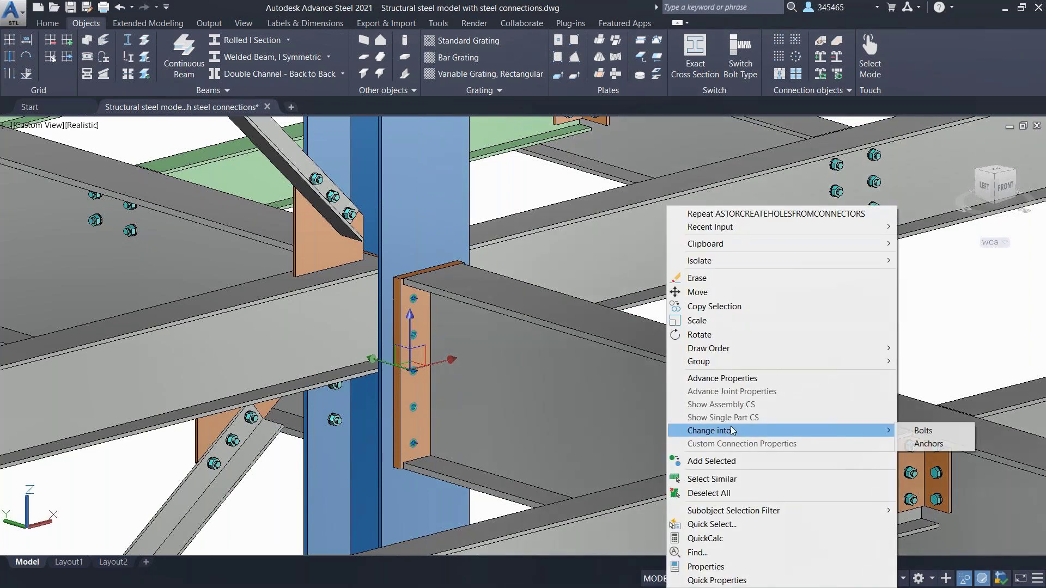
left_click(948, 434)
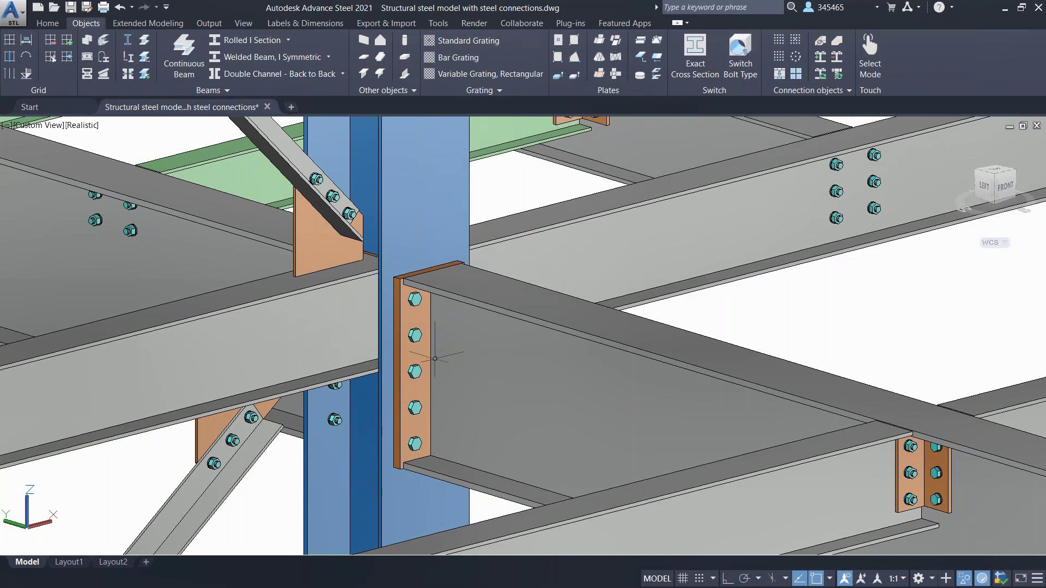
left_click(415, 368)
left_click(815, 57)
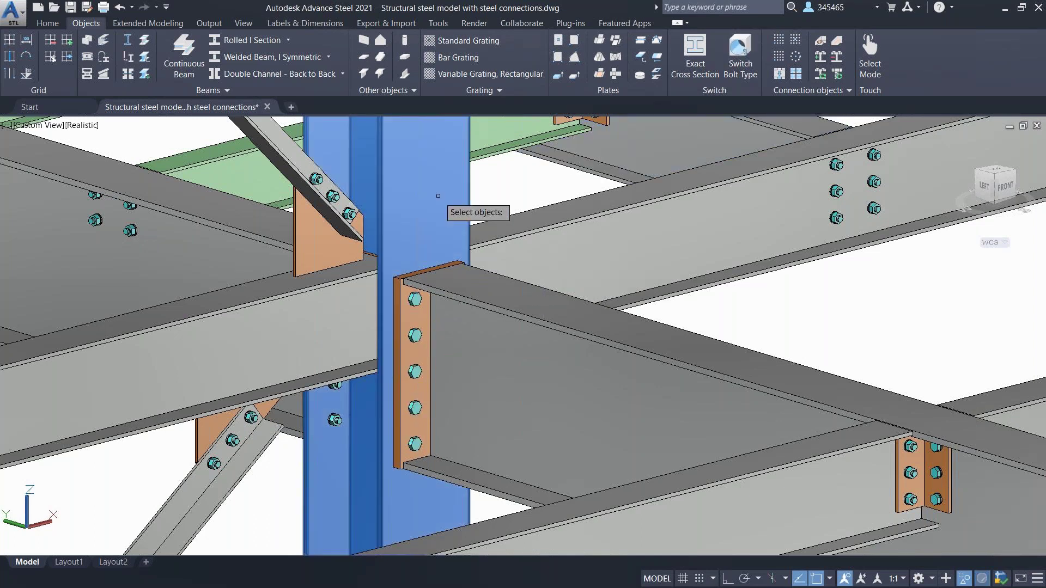
Change the holes in the column base plate into anchors
middle_click_drag(495, 175, 338, 376, "shift")
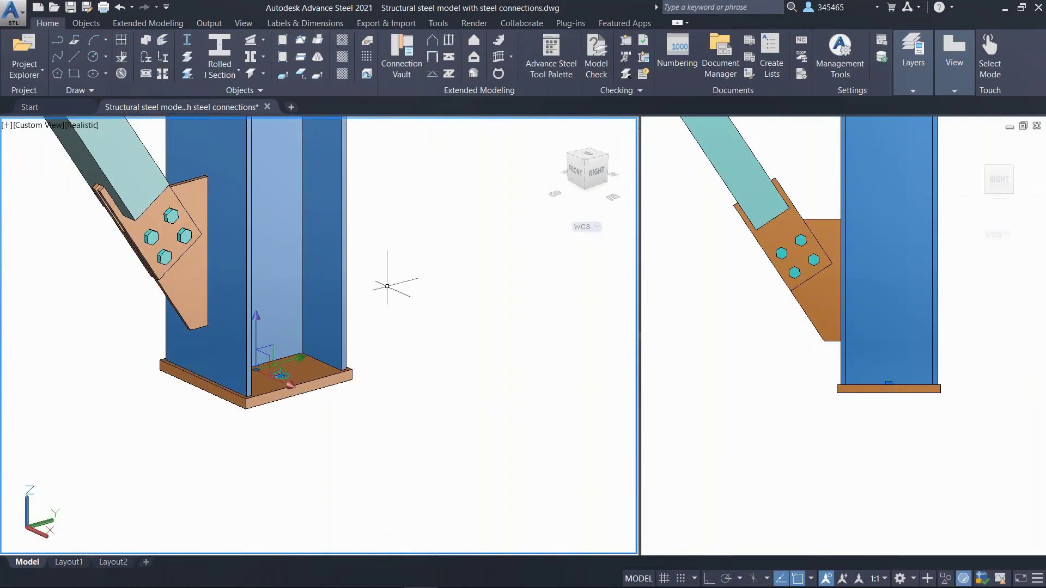
right_click(387, 286)
mouse_move(484, 431)
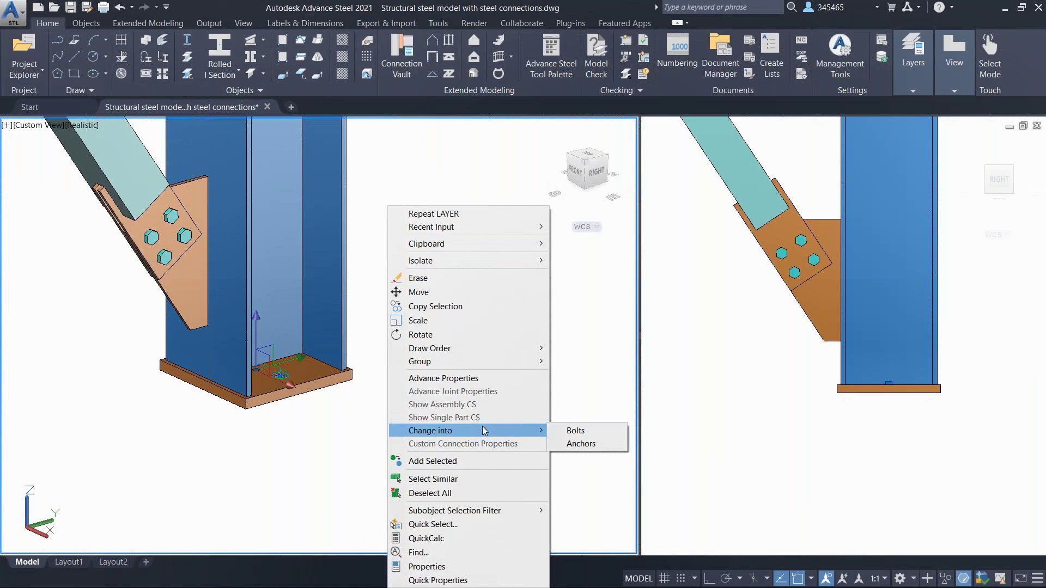
left_click(598, 446)
In the Monowills panelized model, create a panelized handrail on the frame's three outer beams, starting and ending at the two near corner columns
middle_click_drag(553, 304, 2, 374, "shift")
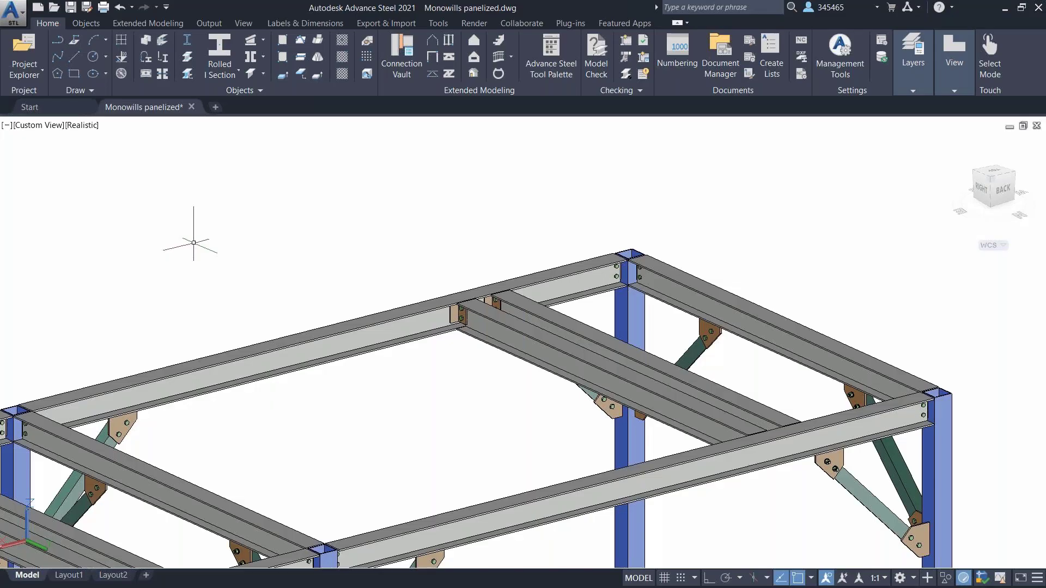
left_click(147, 24)
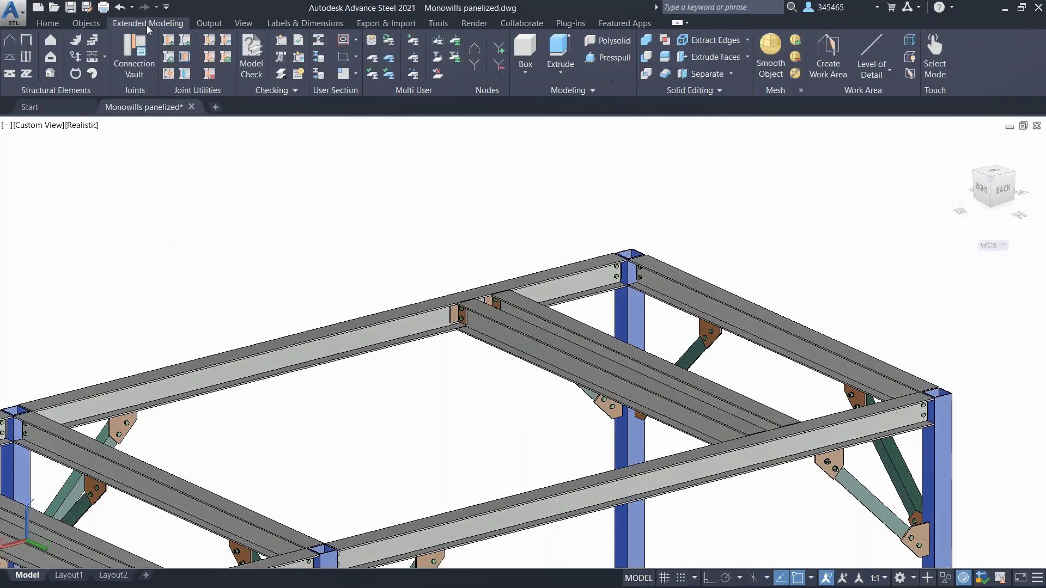
left_click(104, 57)
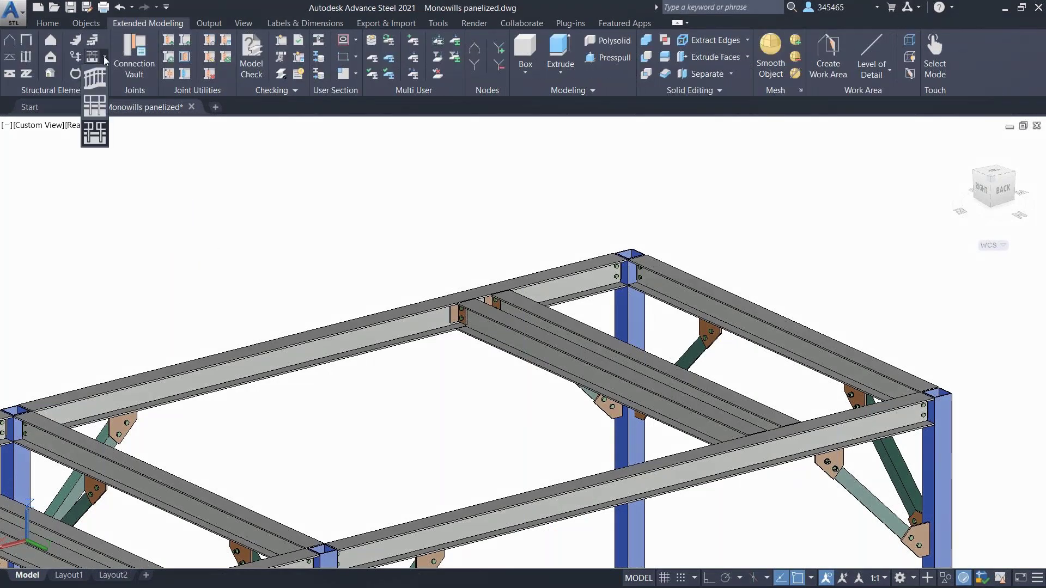
left_click(100, 137)
left_click(307, 337)
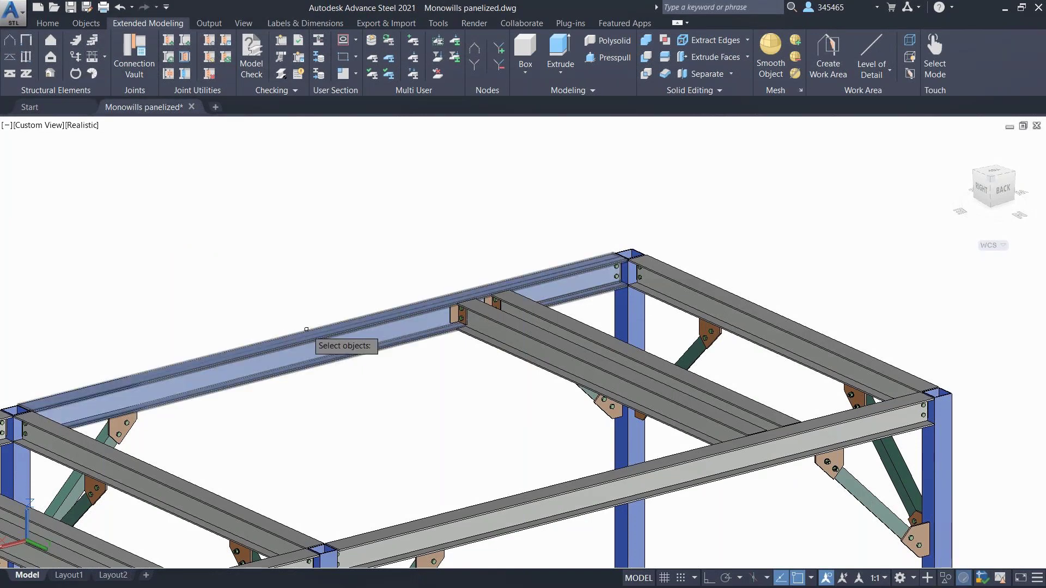
left_click(729, 306)
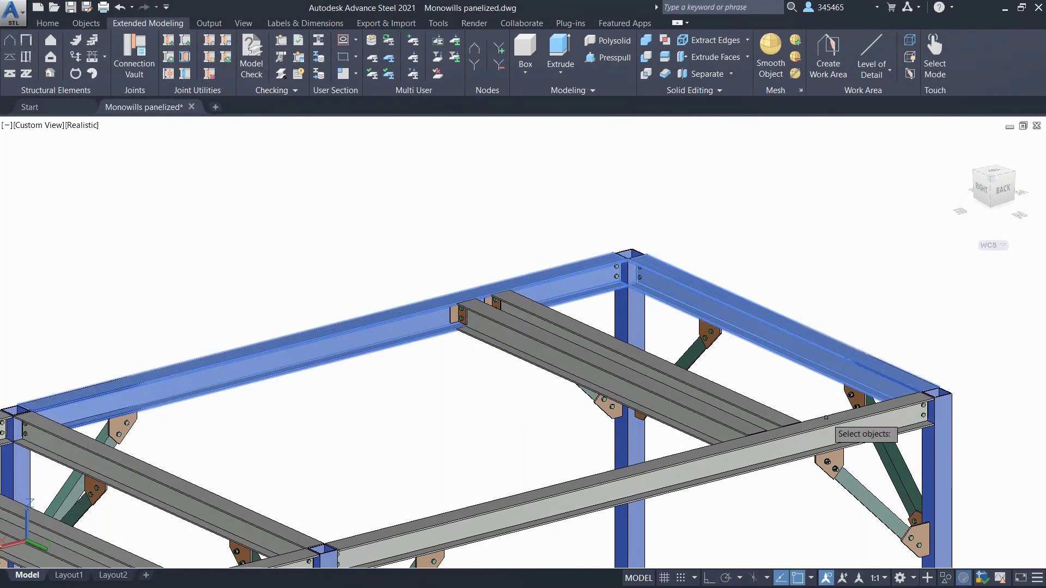
left_click(822, 430)
key("Return")
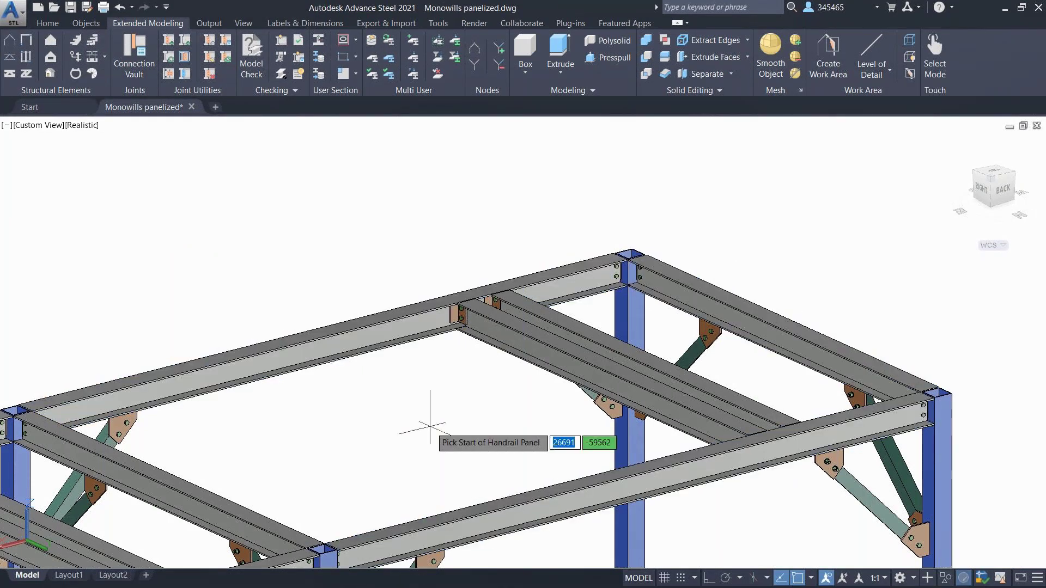
left_click(15, 409)
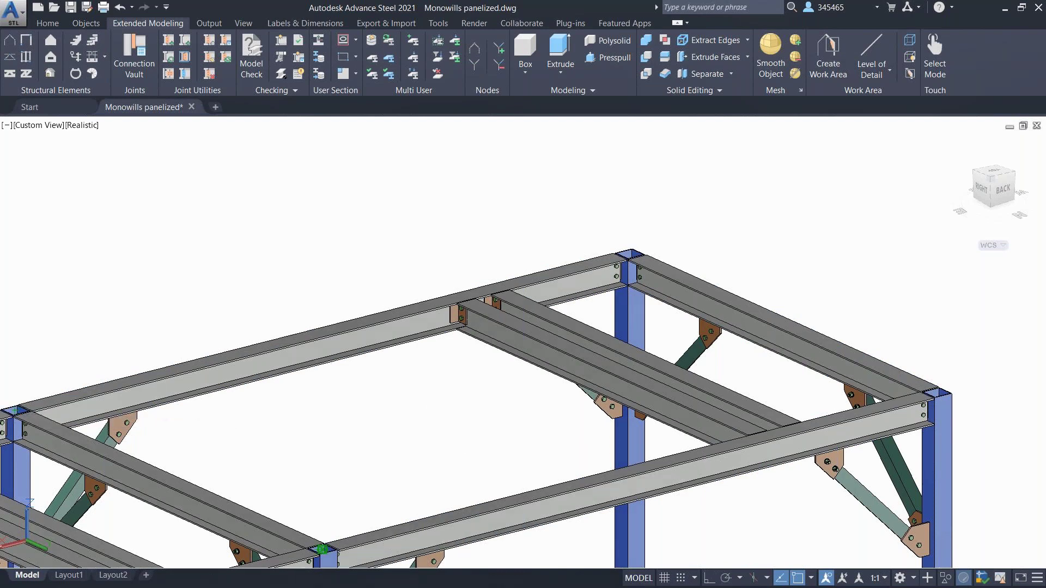
left_click(322, 549)
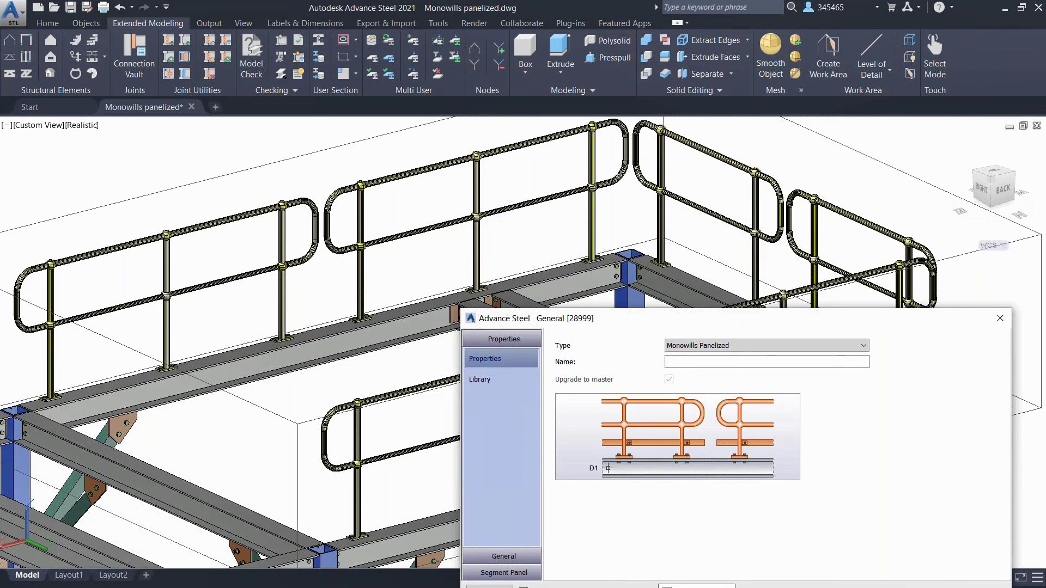
Set the maximum panel length of the handrail's first segment to 2000
left_click(514, 570)
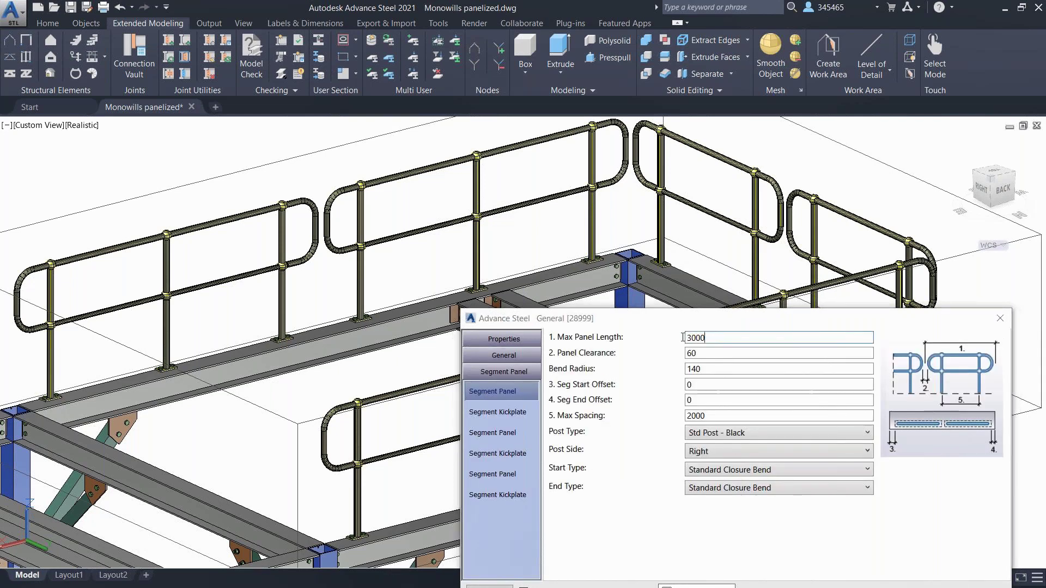
key("ctrl+z")
scroll(298, 192, "up", 3)
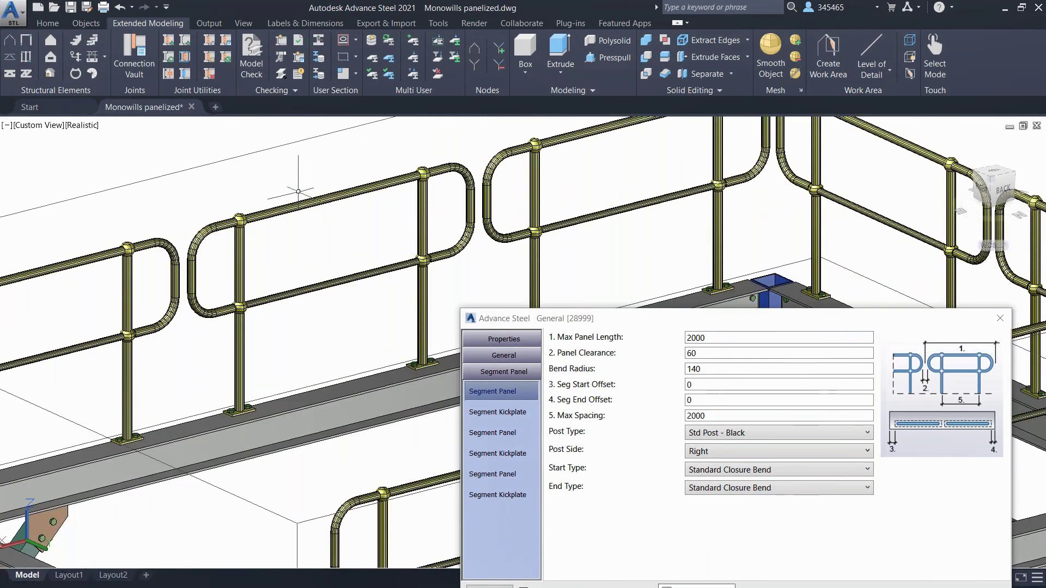
scroll(297, 192, "up", 2)
Change the panelized handrail's type to Steel Jumbo - Handrail
left_click(504, 355)
left_click(720, 339)
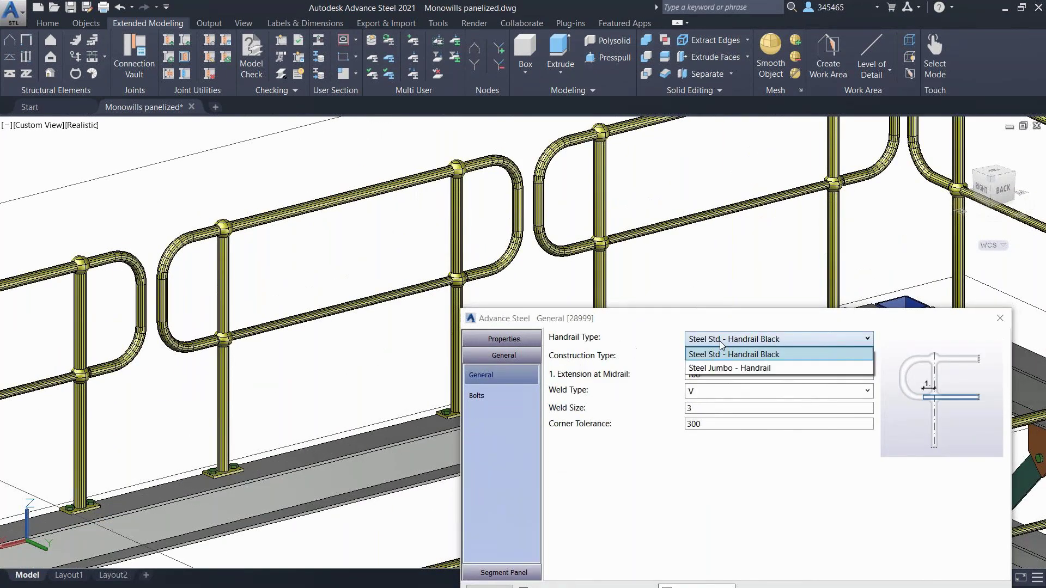
left_click(724, 367)
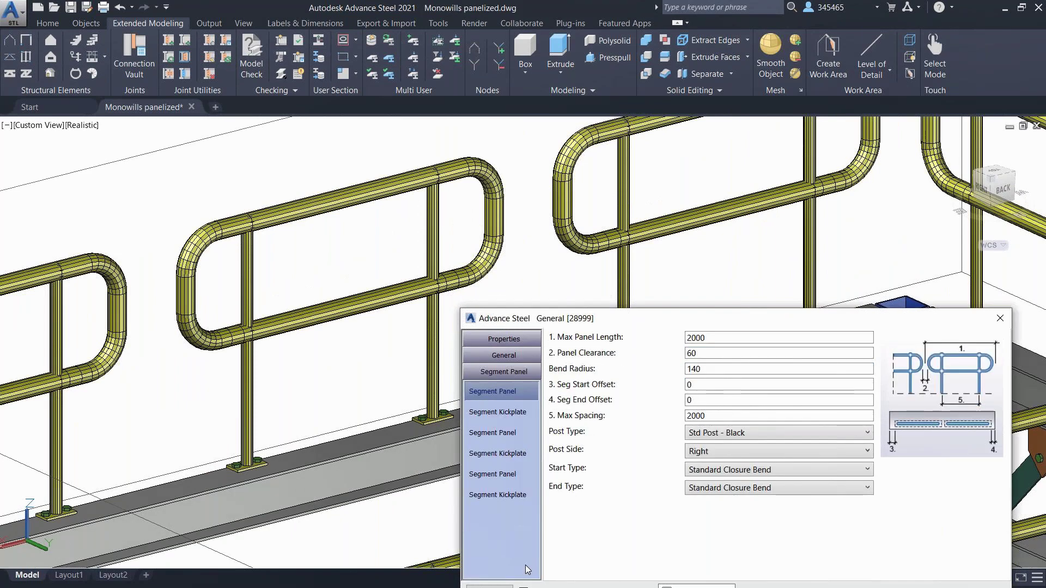
Set the first segment's post type to Jumbo Post - Galv and its post side to Centre
left_click(834, 433)
left_click_drag(870, 297, 868, 367)
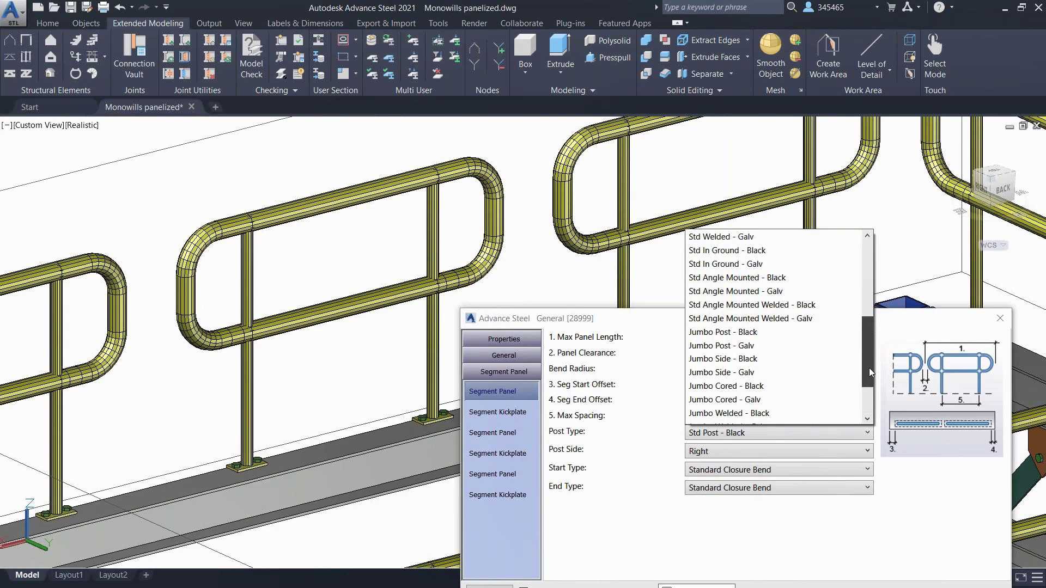
scroll(821, 358, "down", 1)
left_click(800, 305)
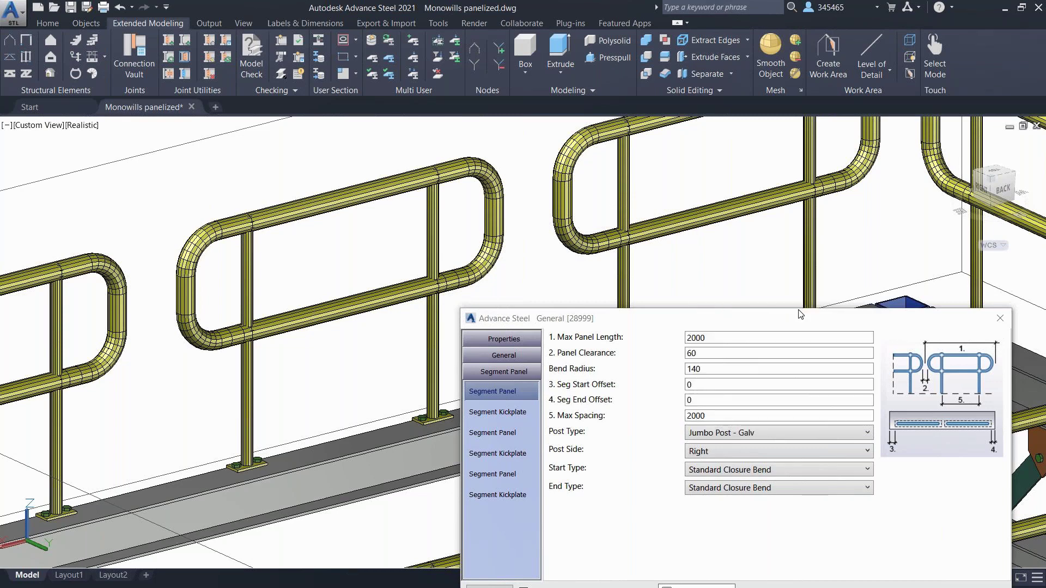
scroll(722, 455, "up", 1)
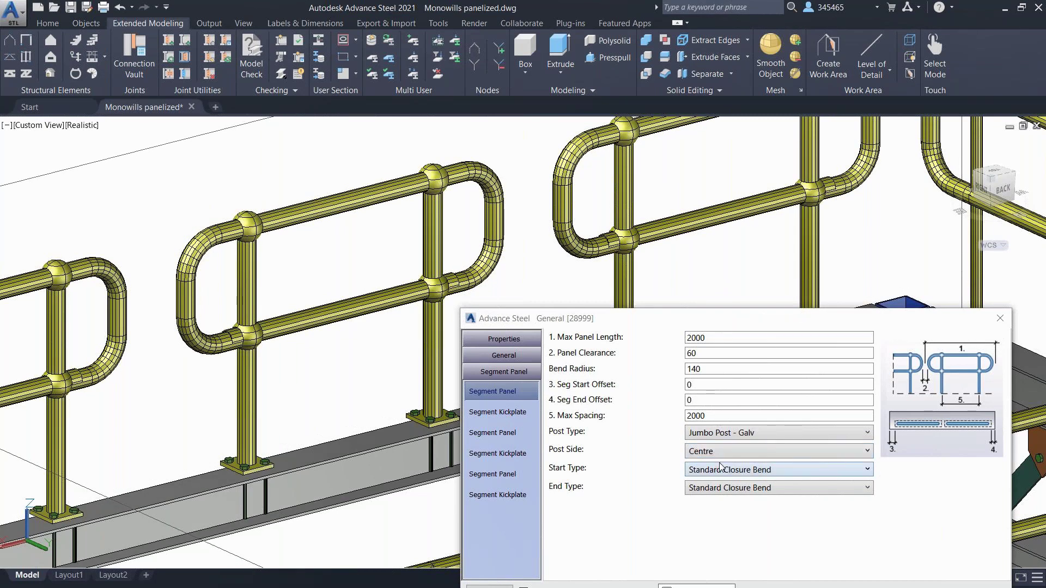
Set the handrail type back to Steel Std - Handrail Black
left_click(504, 355)
left_click(711, 338)
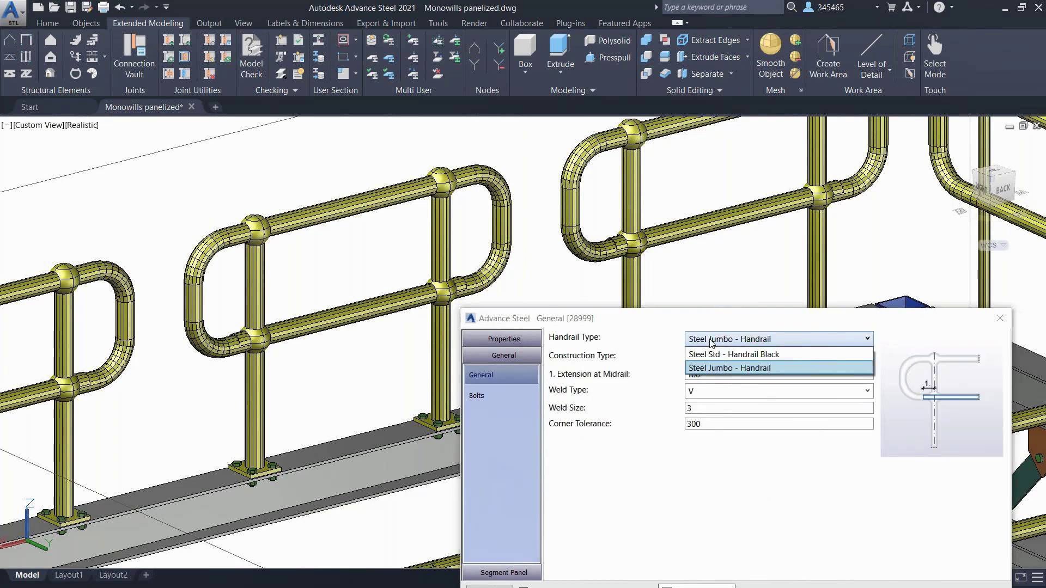
left_click(707, 353)
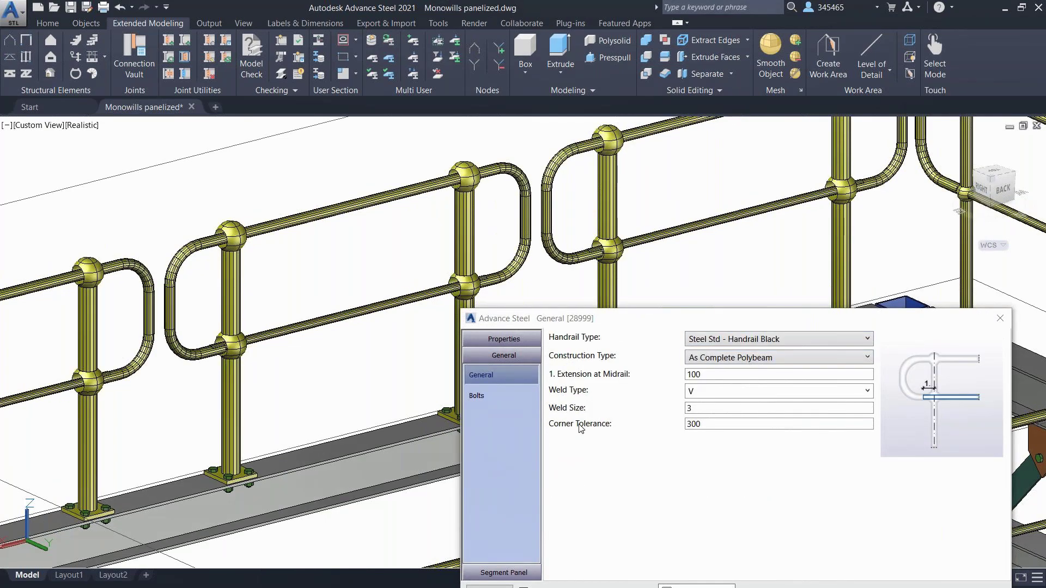
Set the first segment's post type to Std Post - Galv and its post side to Left
left_click(504, 572)
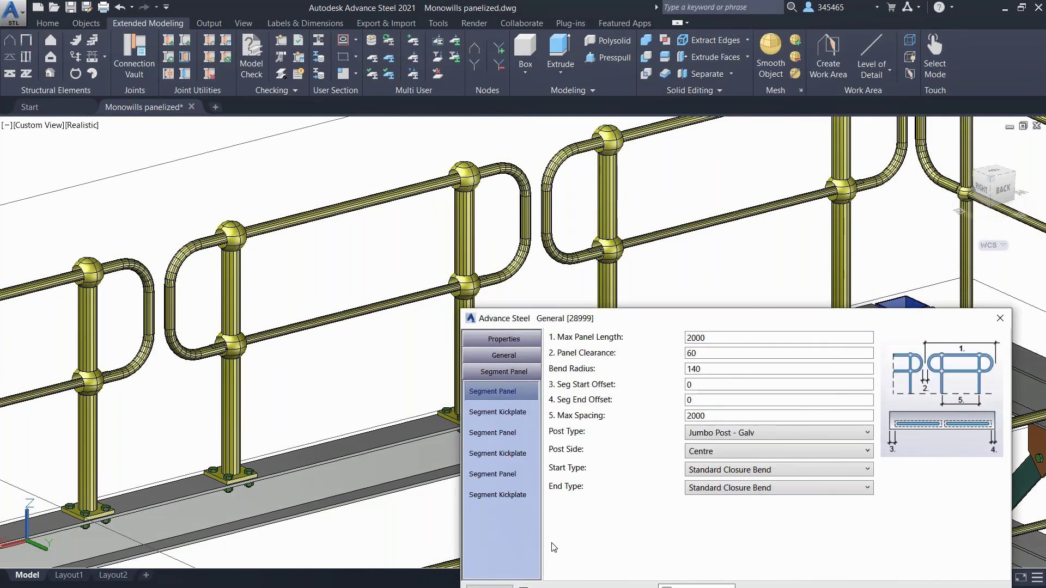
left_click(727, 432)
left_click_drag(861, 358, 859, 250)
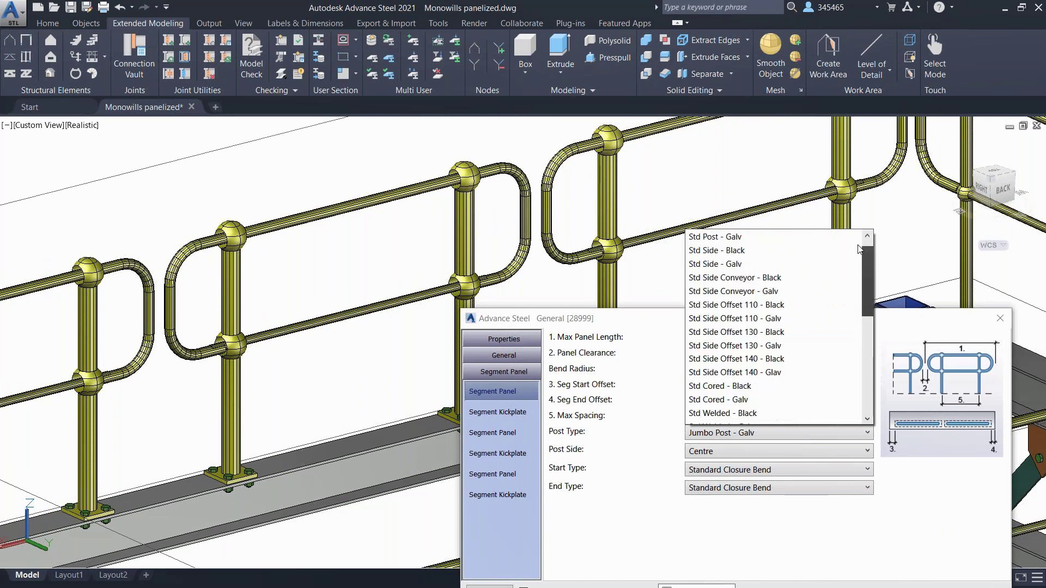
left_click(719, 236)
left_click(750, 450)
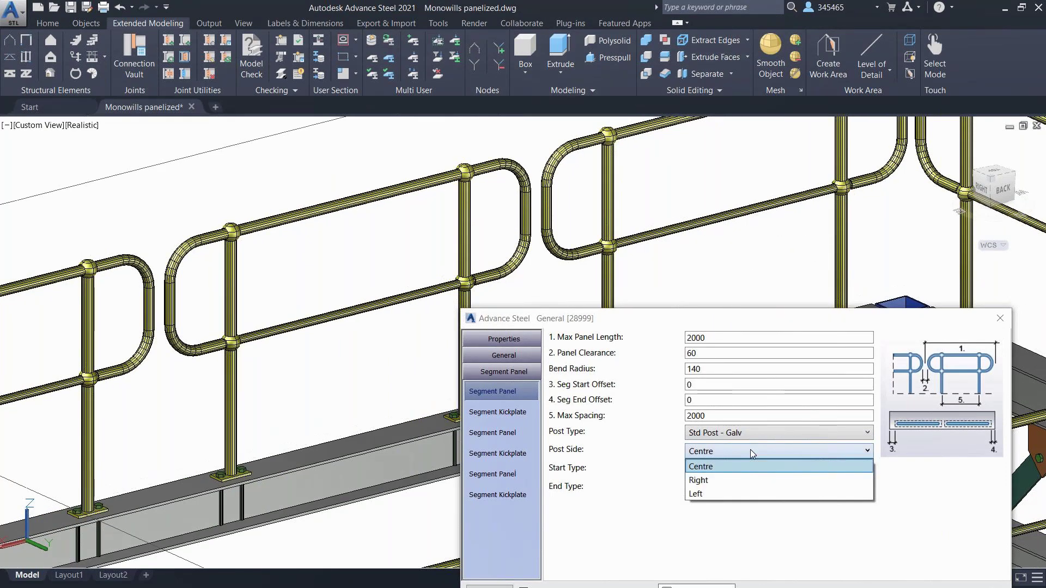
left_click(733, 493)
Set the panel clearance of the handrail's first segment to 80
scroll(446, 397, "down", 5)
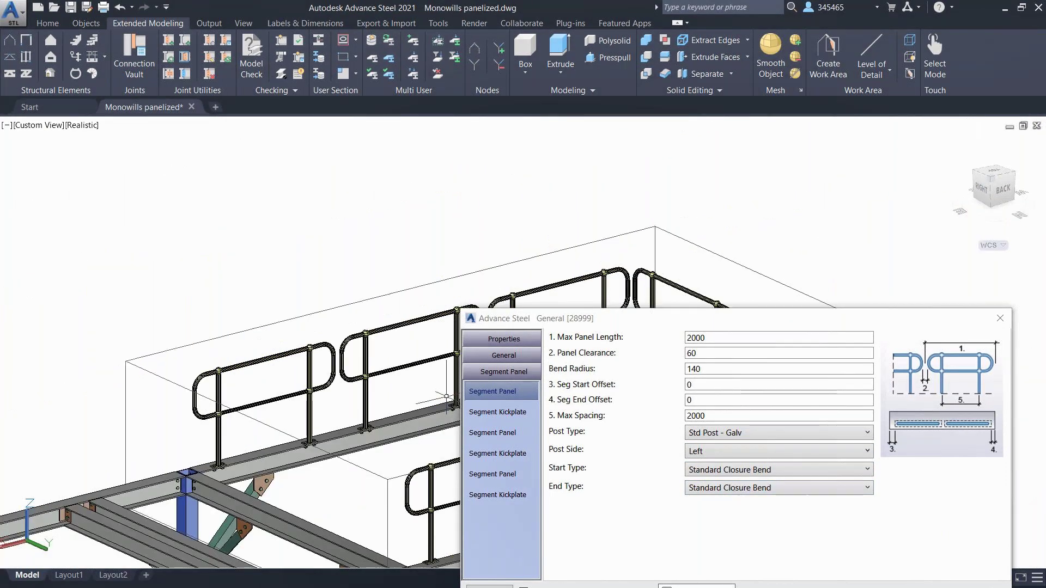
middle_click_drag(445, 397, 276, 304)
left_click_drag(607, 323, 766, 294)
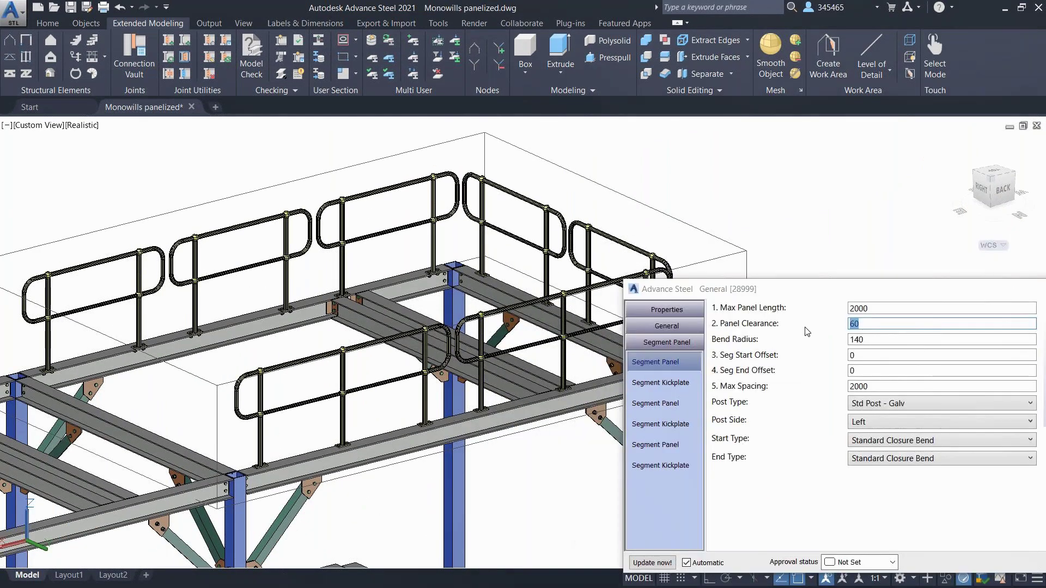
type("220")
key("Return")
type("80")
key("Return")
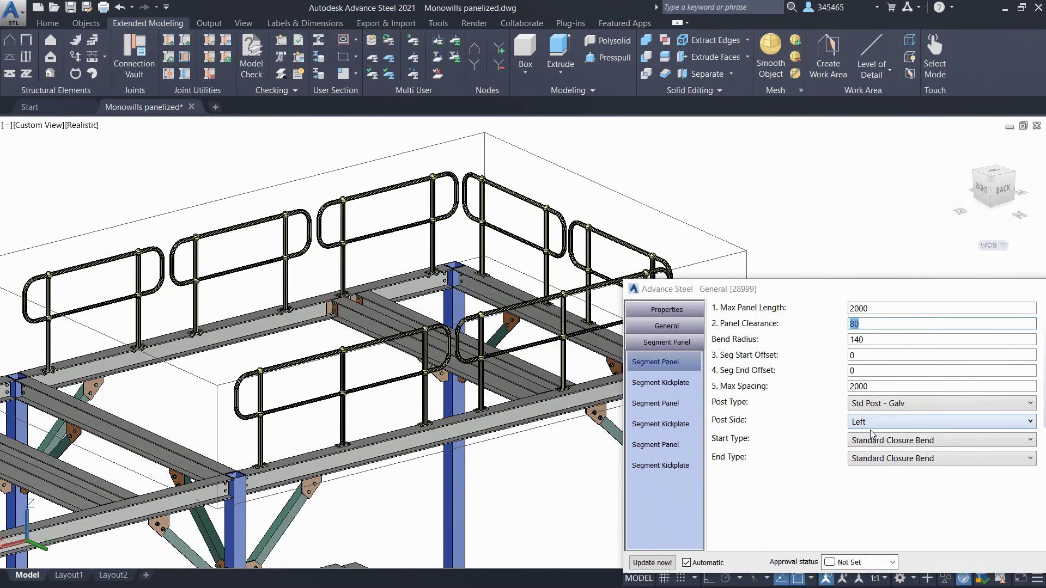
Set both the start type and the end type of the first segment's panels to No End Condition
left_click(877, 440)
left_click(884, 455)
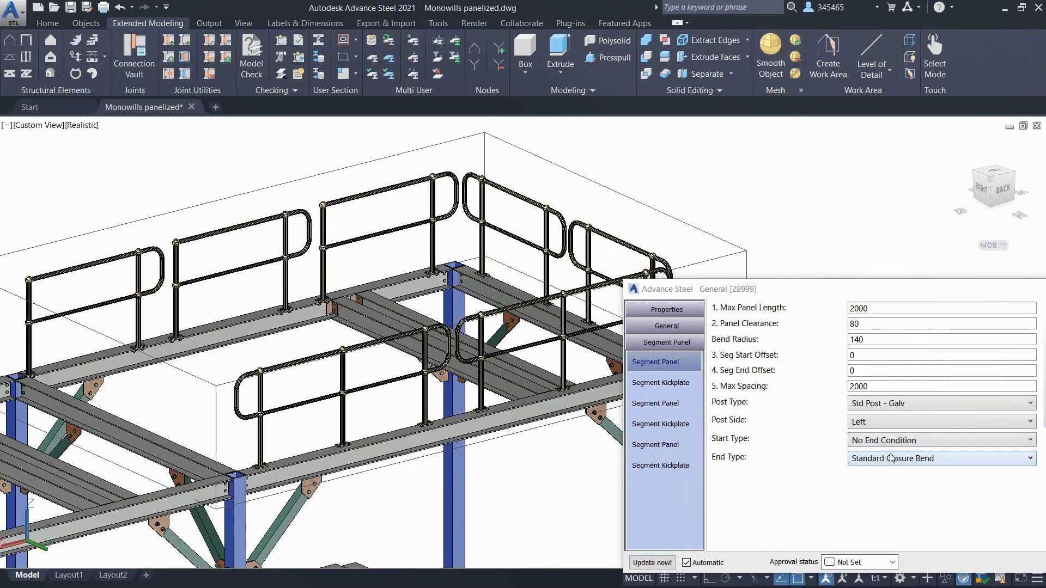
left_click(891, 458)
left_click(891, 473)
Add a kickplate to the first segment, trying the left bracket and settling on Steel Bracket Right - 20/25/32 Grating
left_click(688, 386)
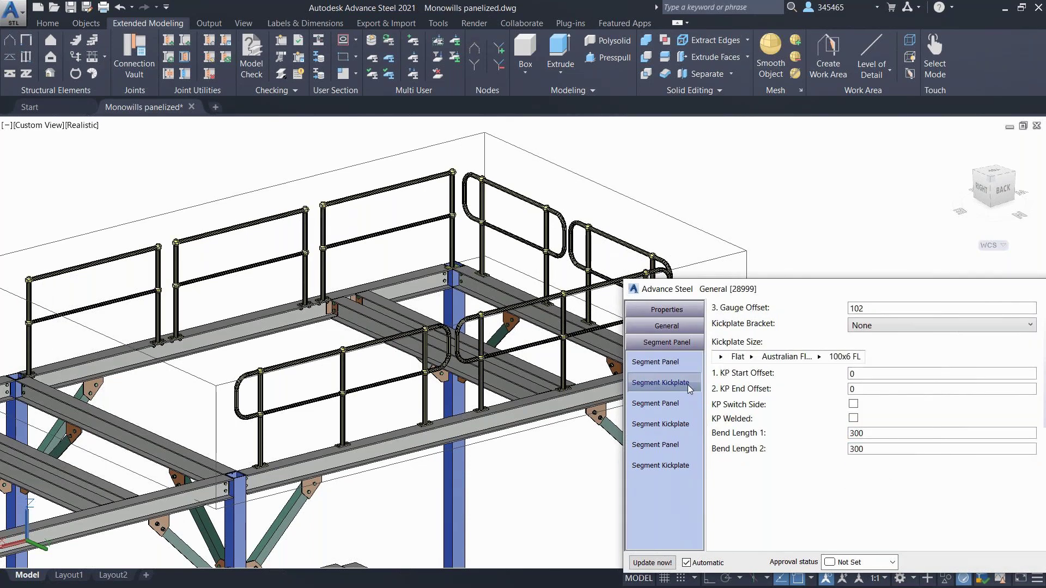
left_click(882, 327)
left_click(890, 354)
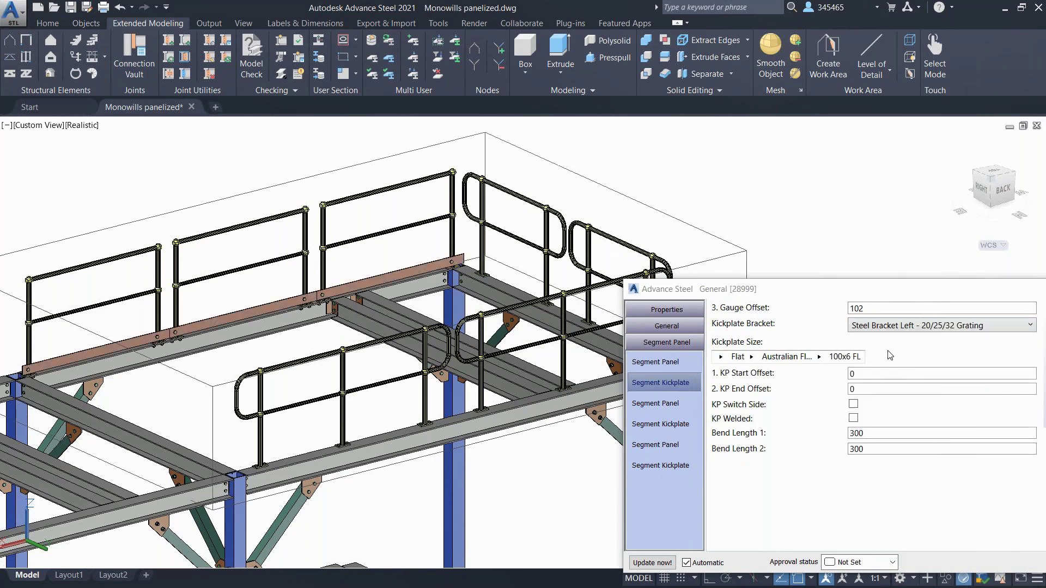
left_click(896, 326)
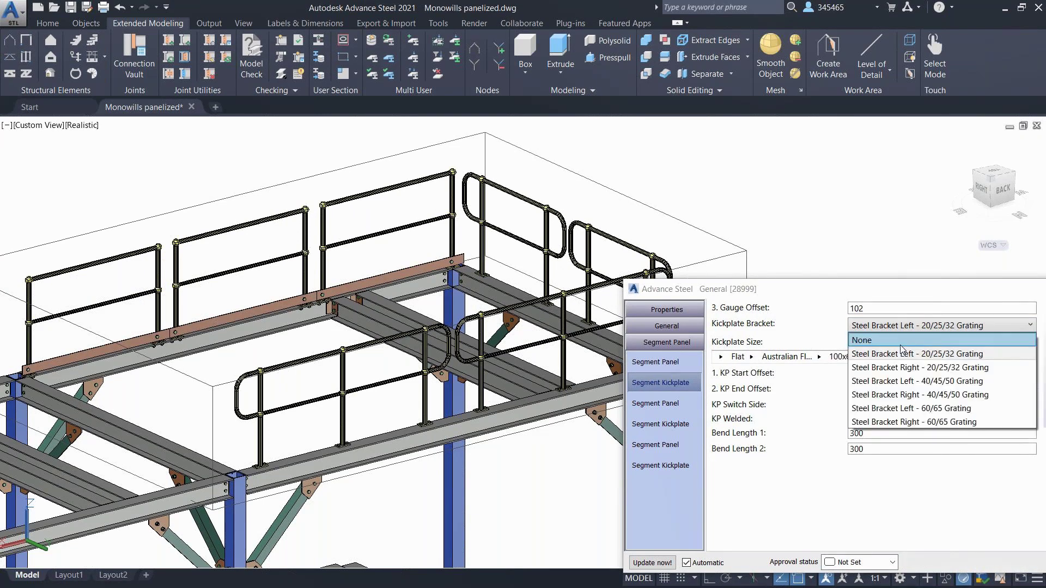
left_click(903, 367)
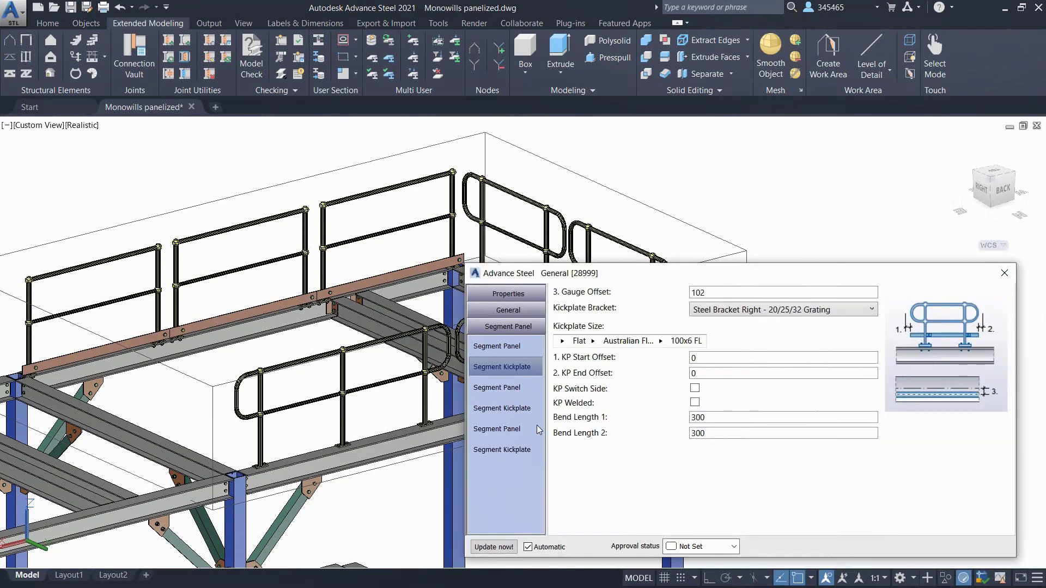
Add a kickplate to the third handrail segment using Steel Bracket Right - 20/25/32 Grating
left_click(537, 430)
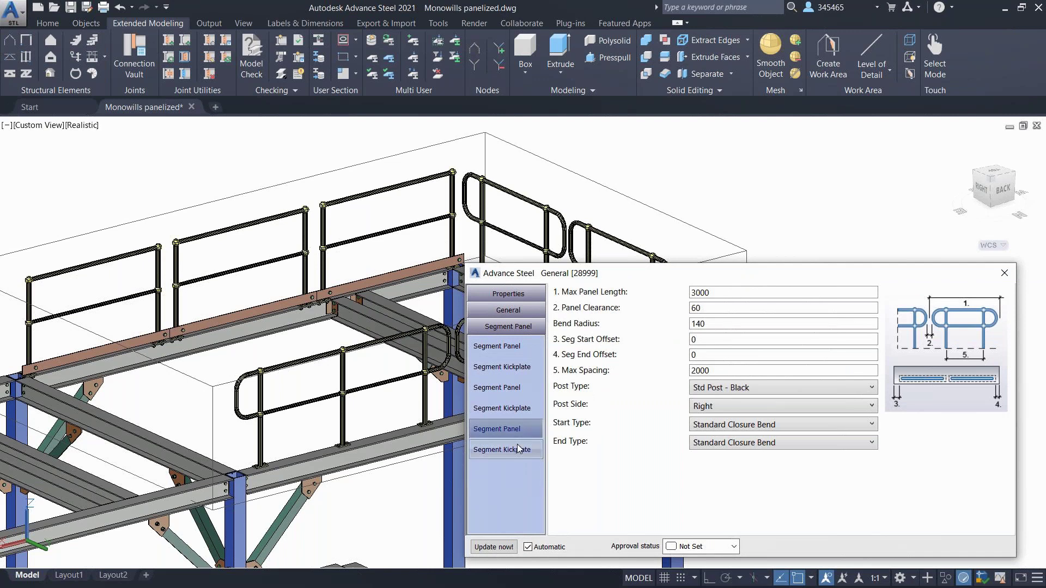
left_click(518, 449)
left_click(717, 352)
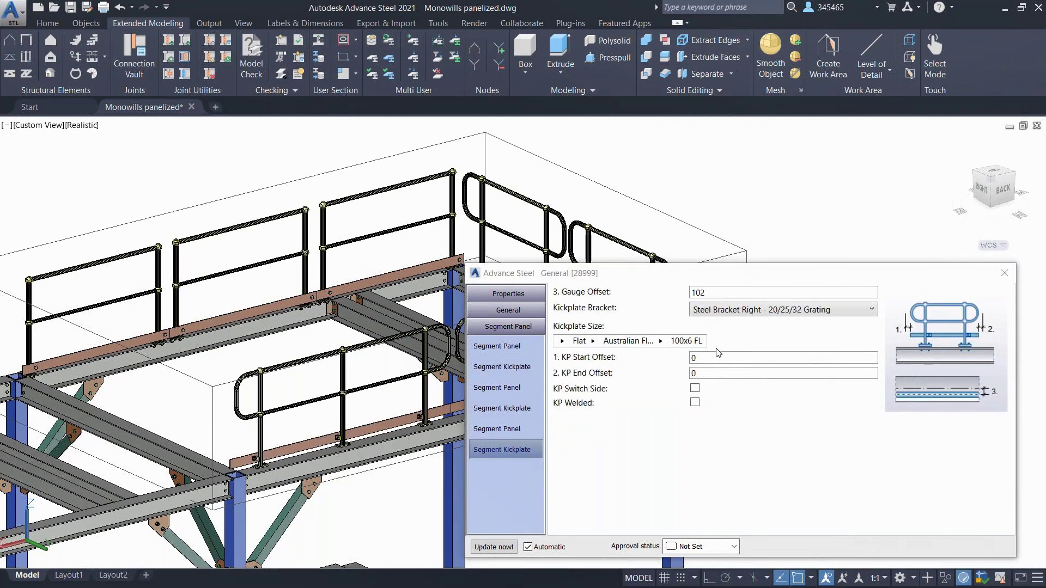
scroll(332, 422, "up", 4)
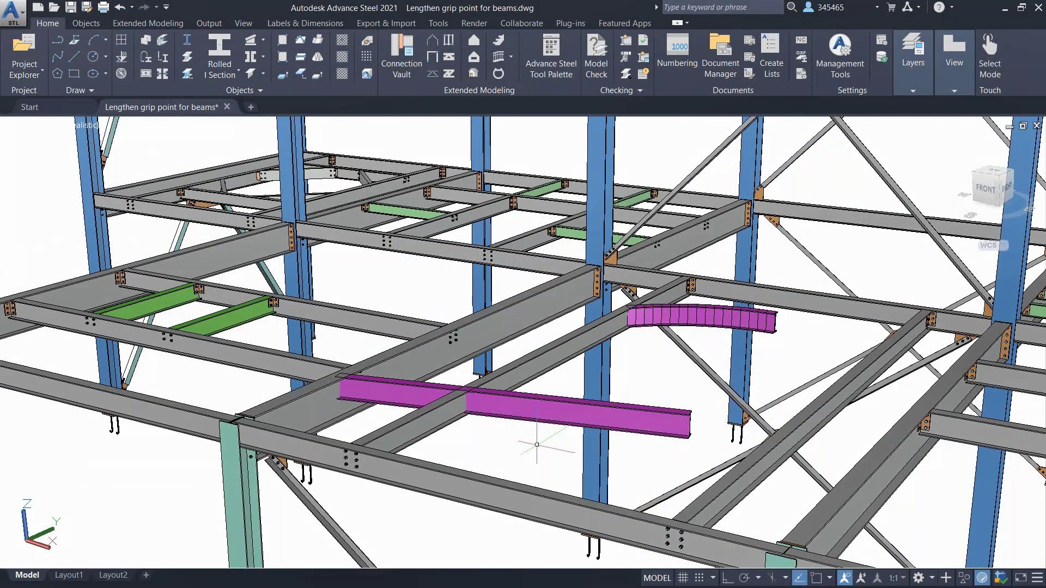
In the Lengthen grip point for beams model, lengthen the near end of the straight magenta beam to the adjacent grey beam
left_click(605, 418)
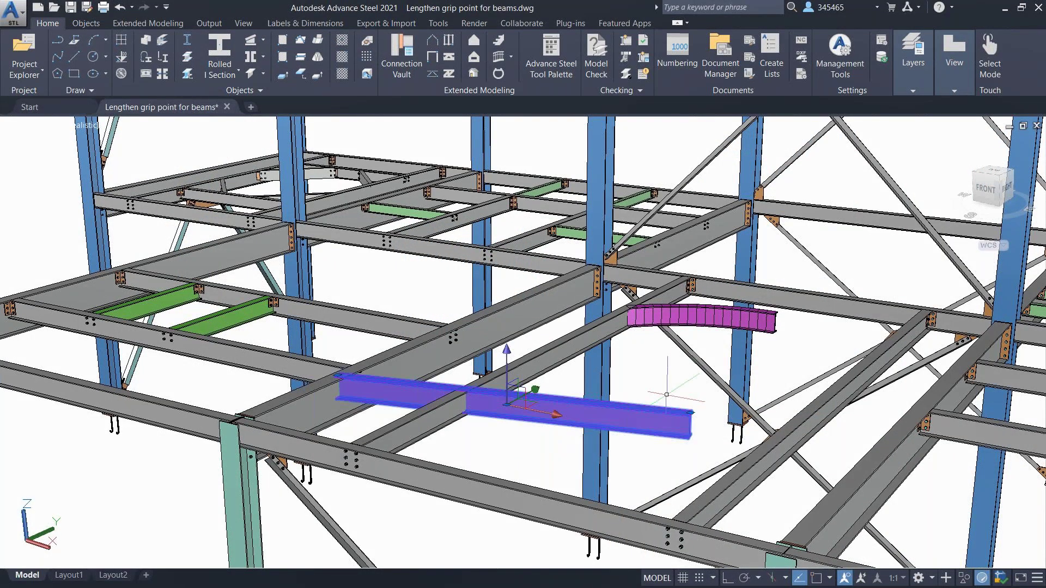
mouse_move(691, 413)
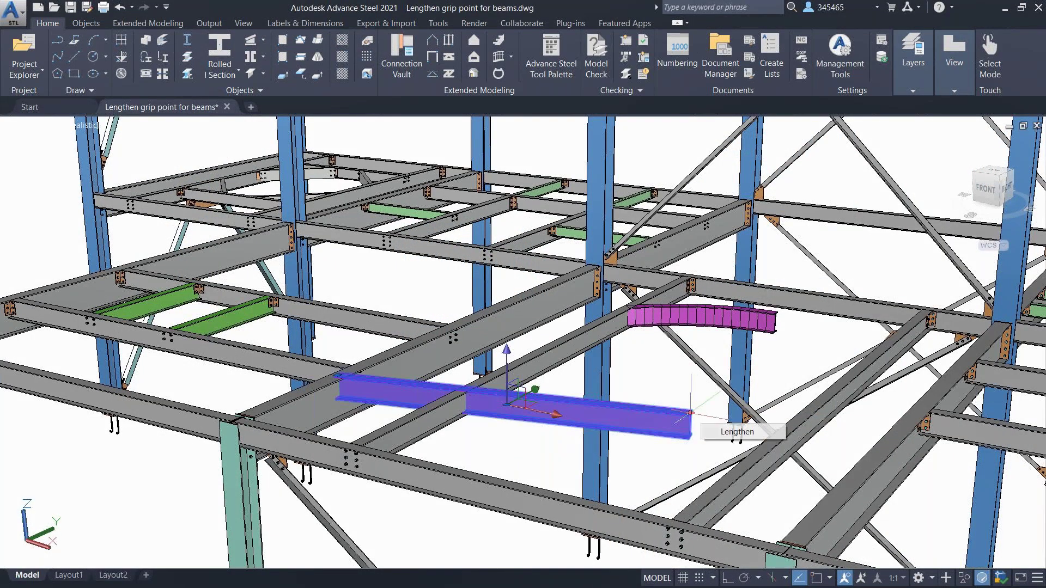
left_click(729, 432)
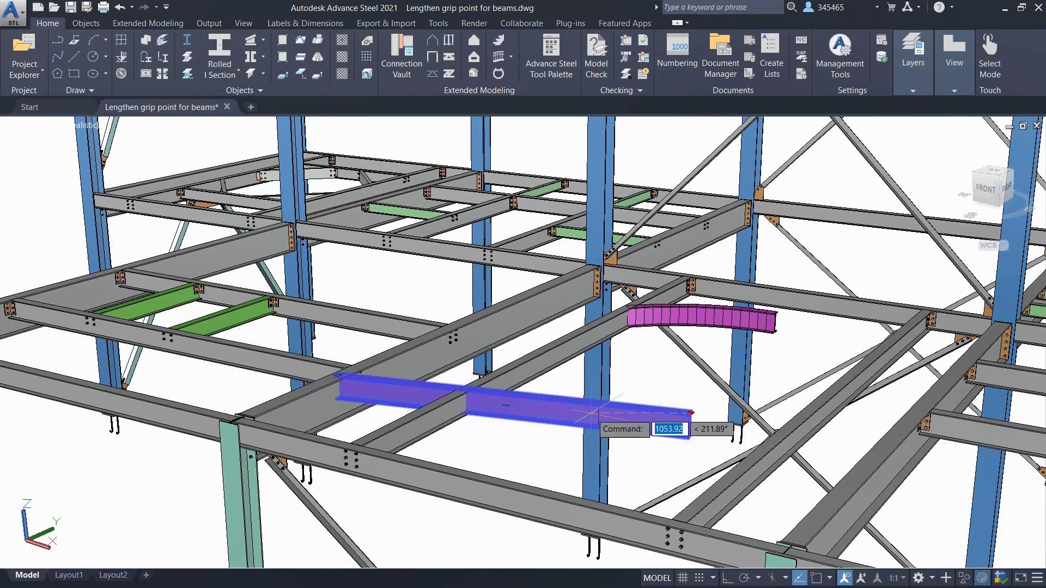
left_click(795, 417)
key("Escape")
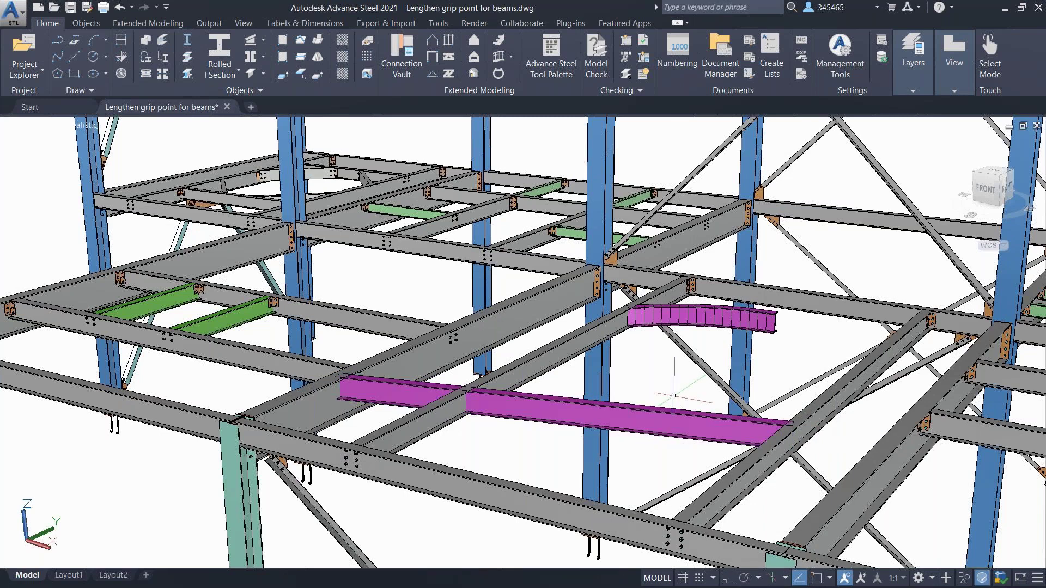
Shorten the other end of the straight magenta beam back to the intermediate grey beam it crosses, using the Lengthen grip
left_click(520, 417)
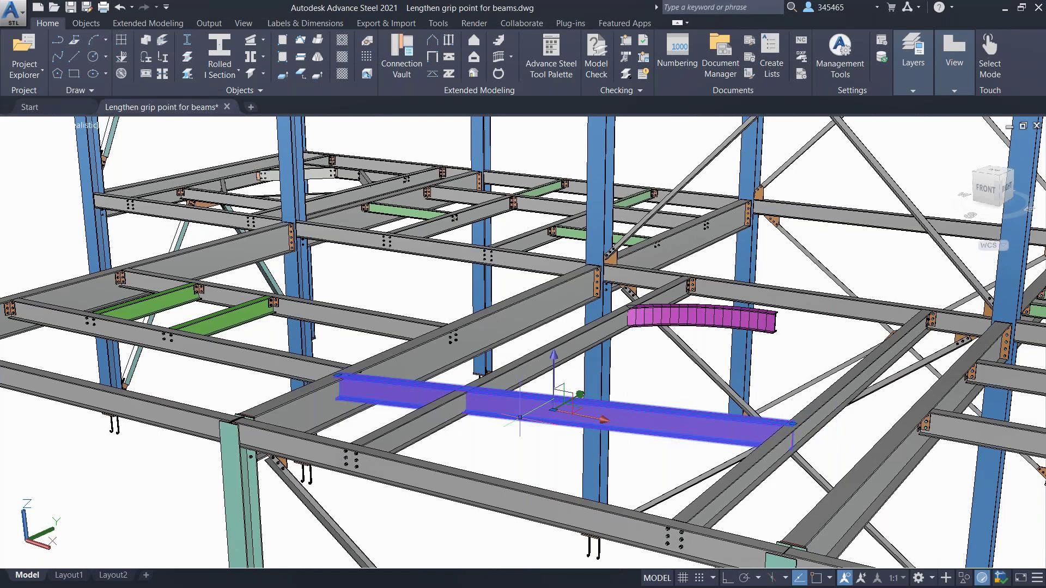
mouse_move(337, 374)
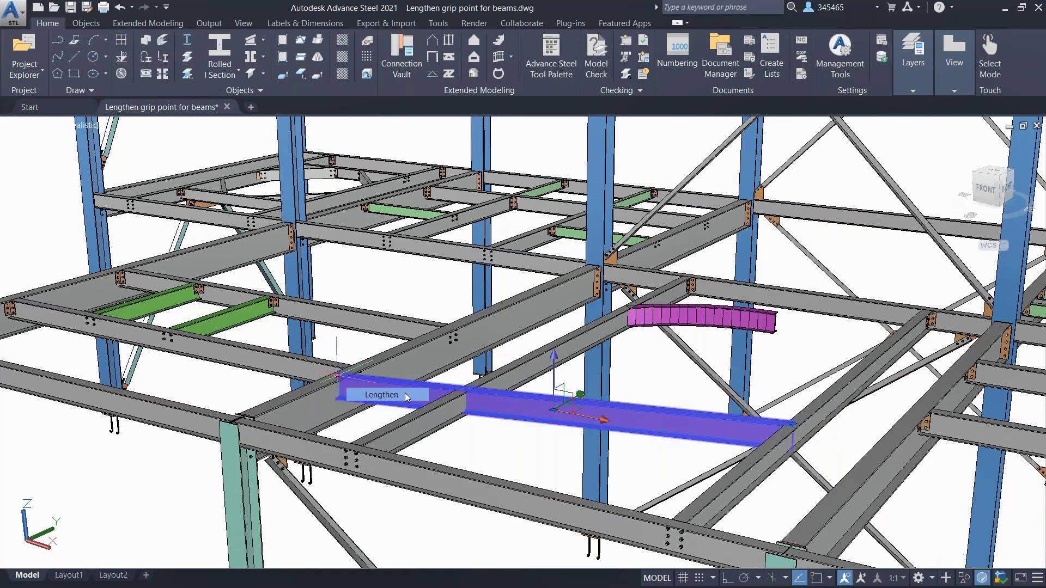
left_click(404, 394)
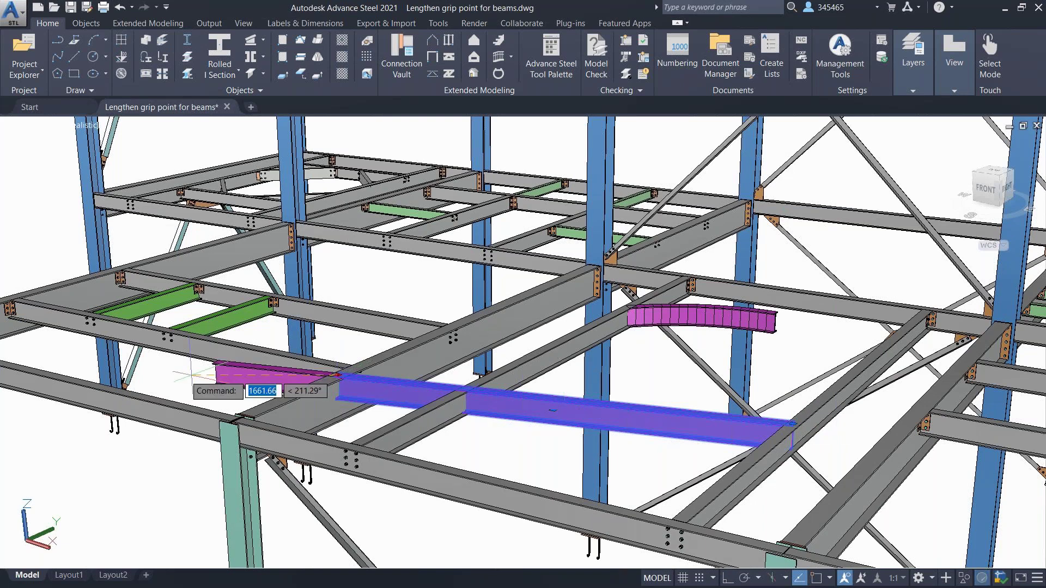
left_click(464, 389)
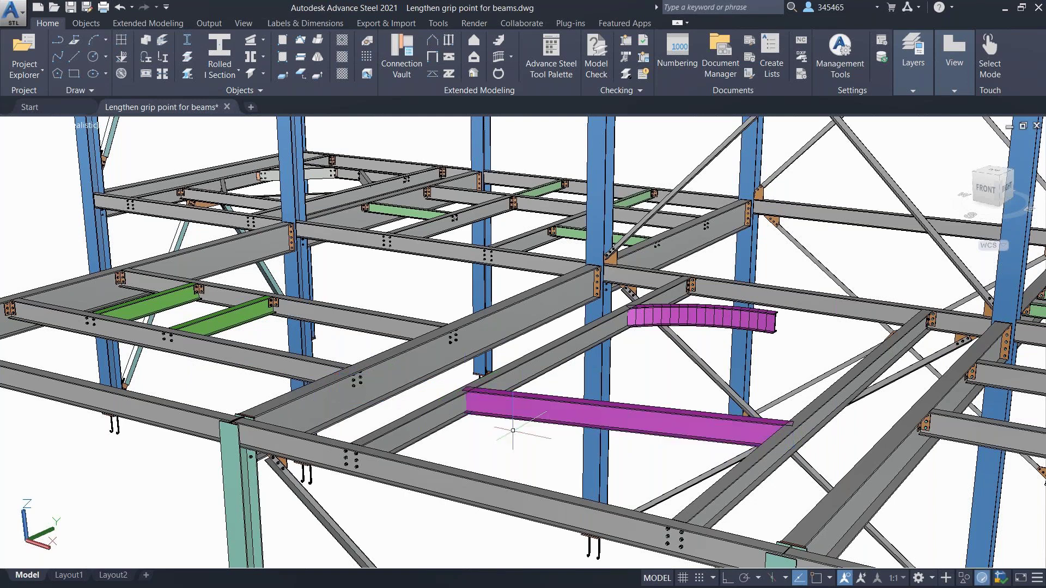
Lengthen the free end of the curved magenta beam along its arc to the adjacent grey beam
middle_click_drag(512, 430, 484, 435, "shift")
middle_click_drag(784, 389, 679, 358)
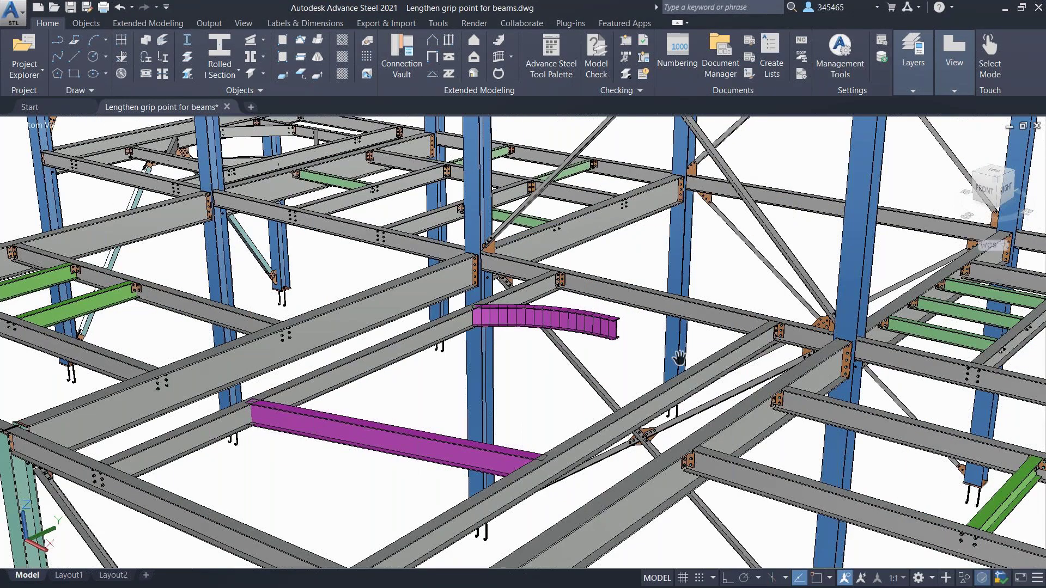
scroll(654, 349, "up", 2)
left_click(634, 337)
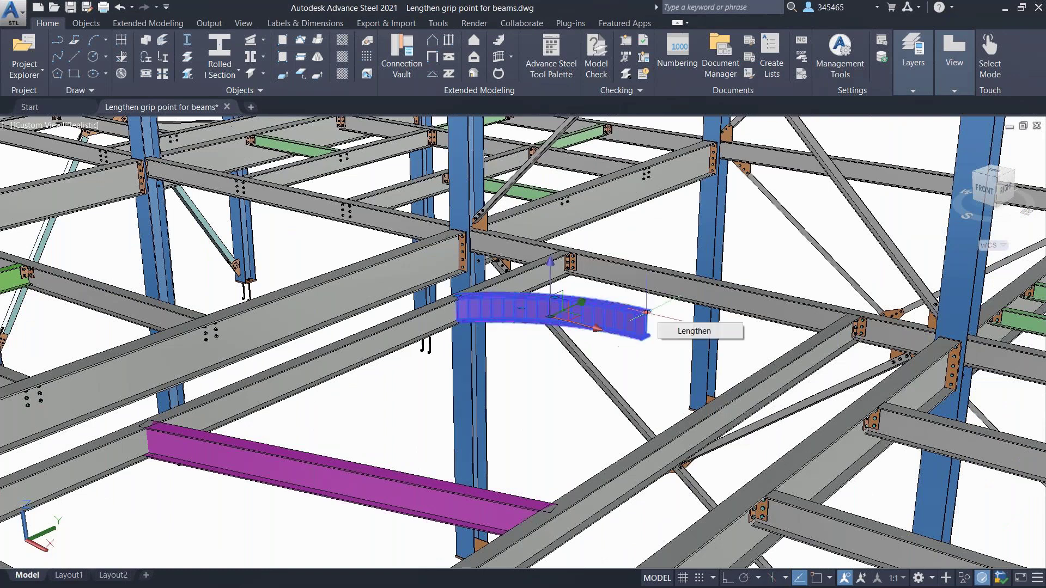
left_click(723, 332)
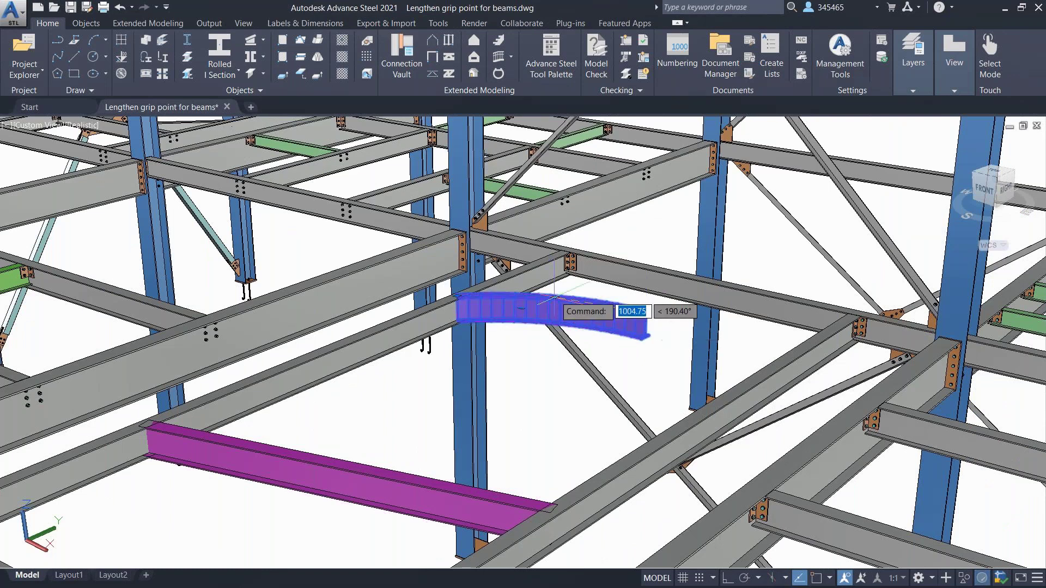
left_click(748, 371)
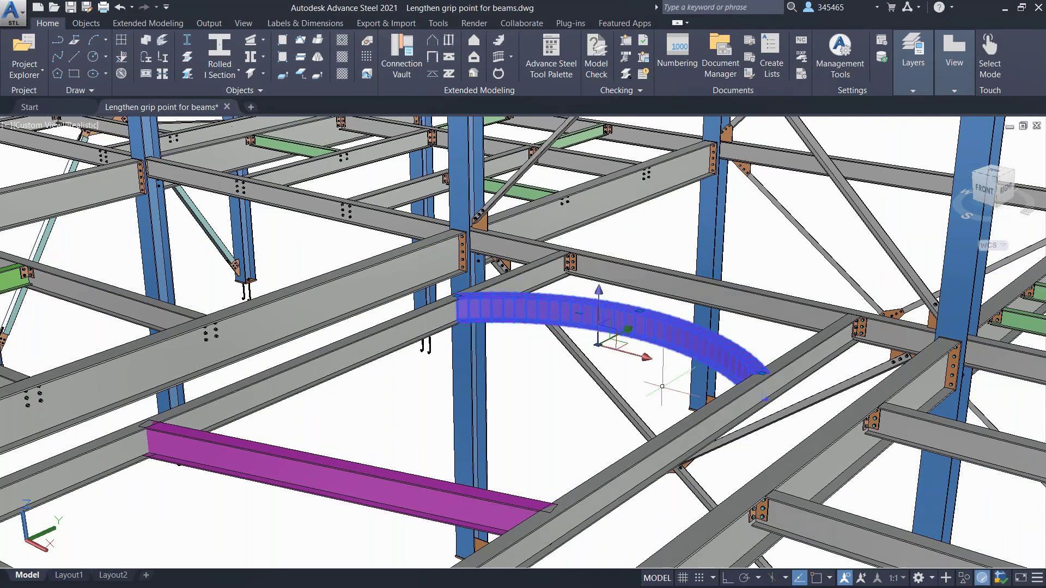
Deselect the curved beam and examine both lengthened magenta beams from other angles
key("Escape")
middle_click_drag(550, 447, 599, 439, "shift")
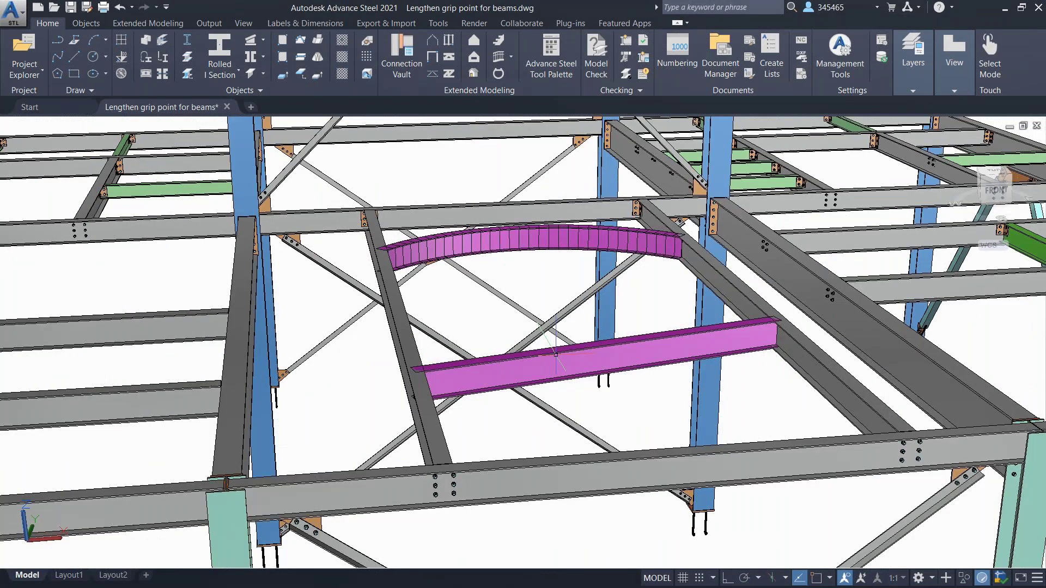
middle_click_drag(555, 354, 672, 316, "shift")
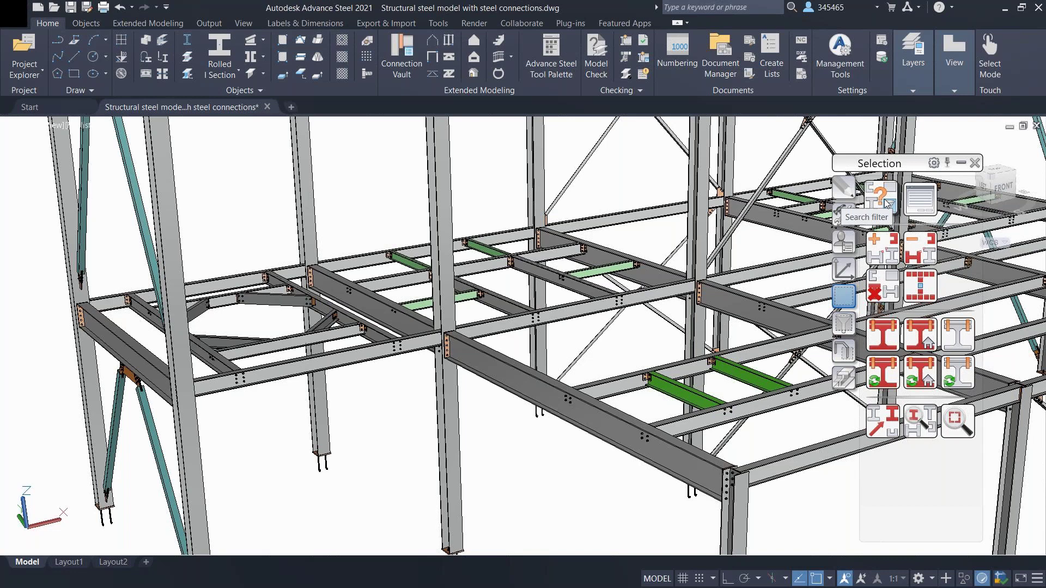
In the structural steel model, set up a search filter for steel beams with the Has Assembly drawing condition enabled
left_click(886, 203)
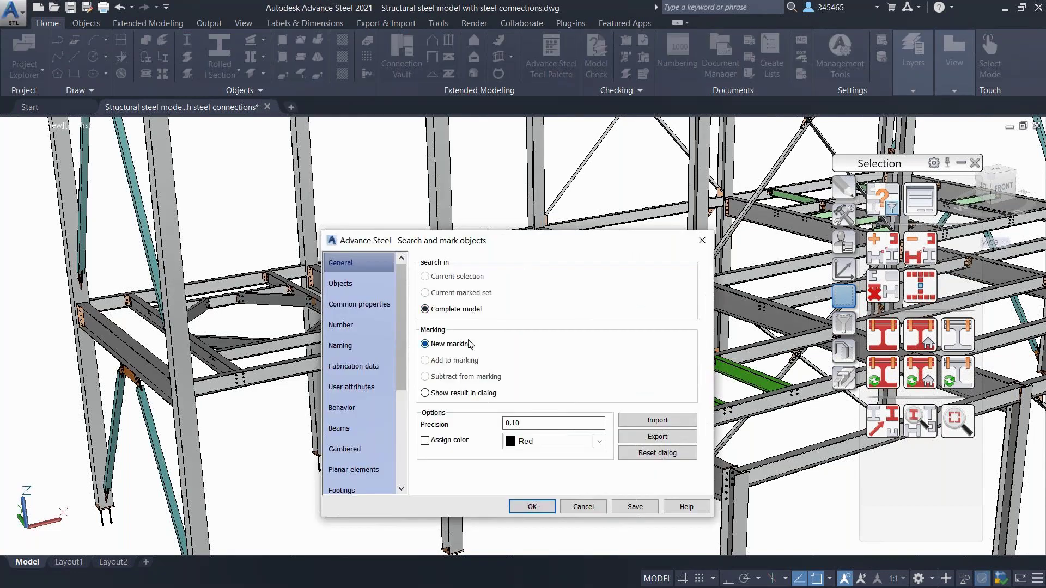
left_click(341, 284)
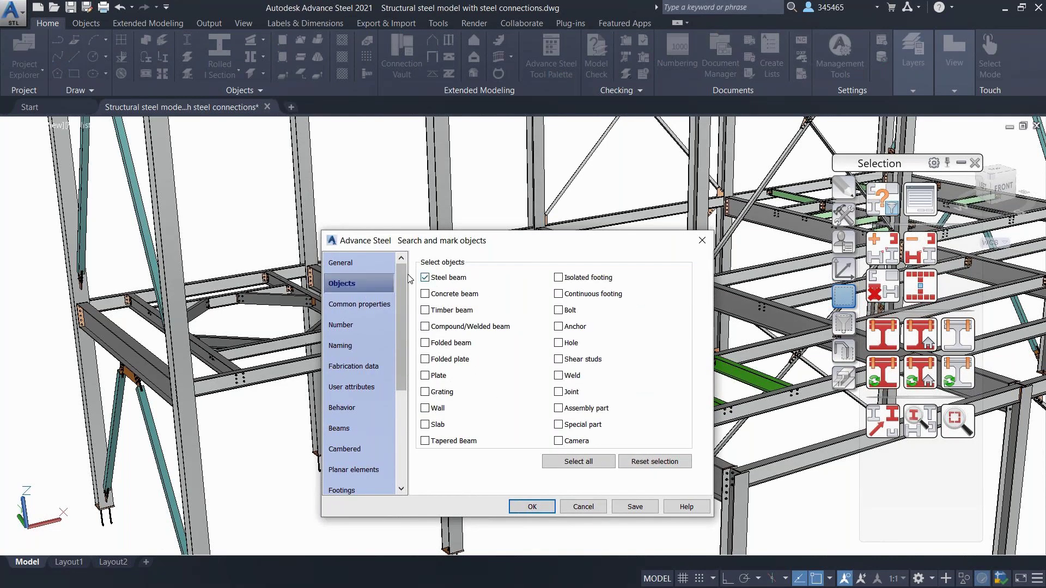
left_click_drag(405, 278, 404, 301)
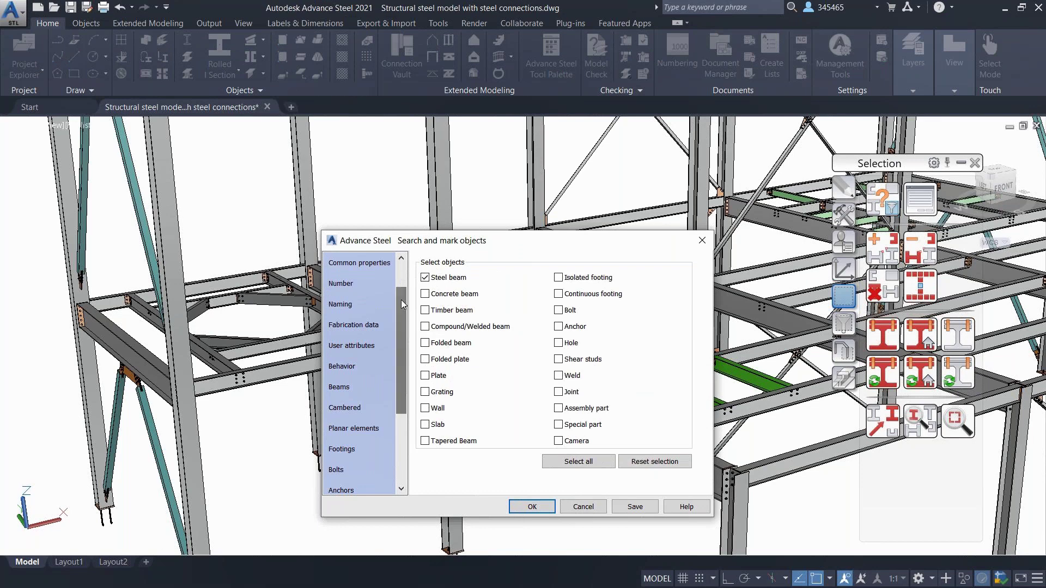
left_click(361, 366)
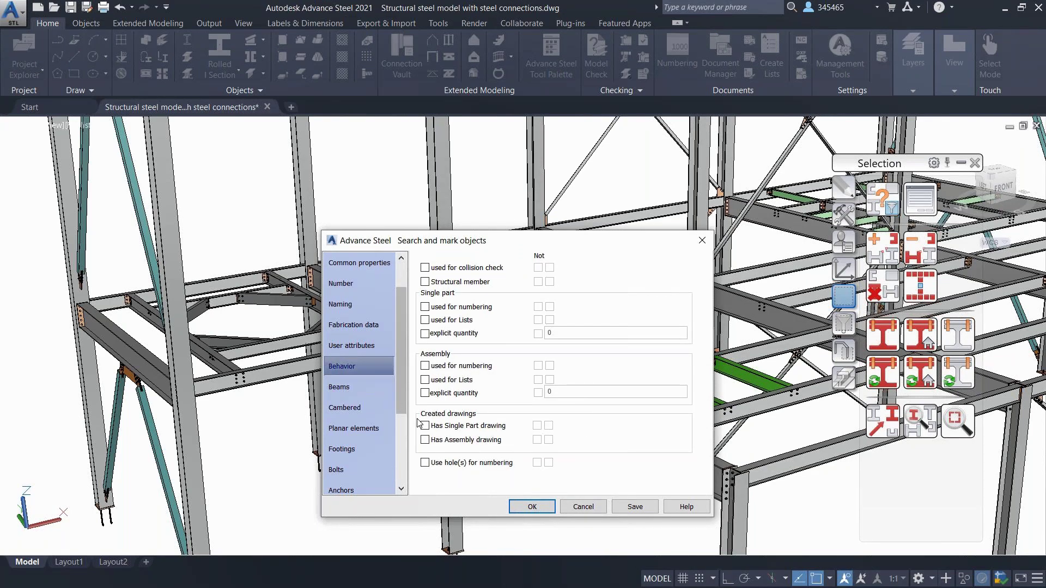
left_click(425, 440)
left_click(548, 440)
Save the filter as a query named "Has assembly drawing" and run it to mark the matching beams
left_click(636, 508)
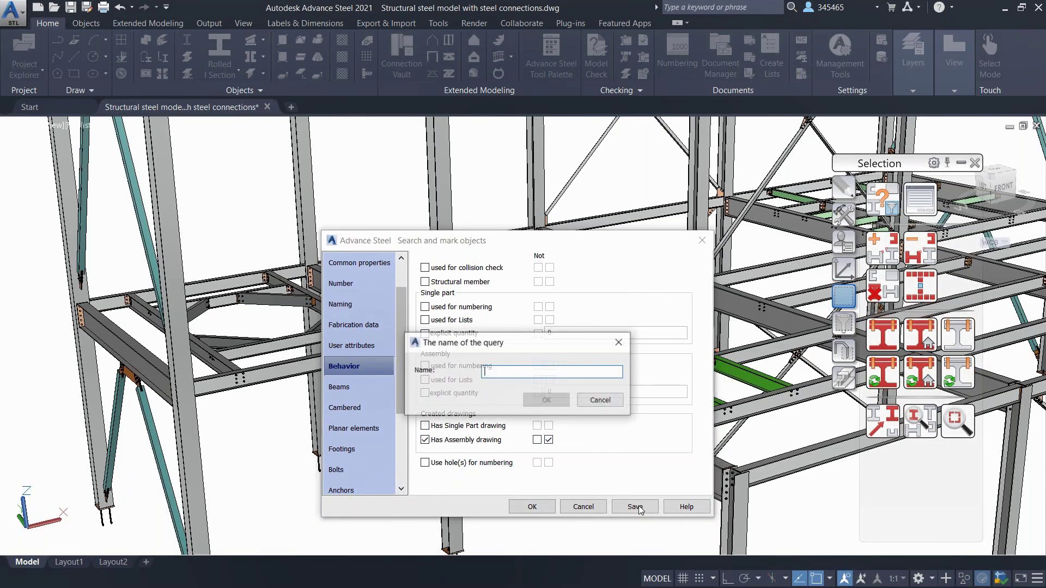
type("Has assembly d")
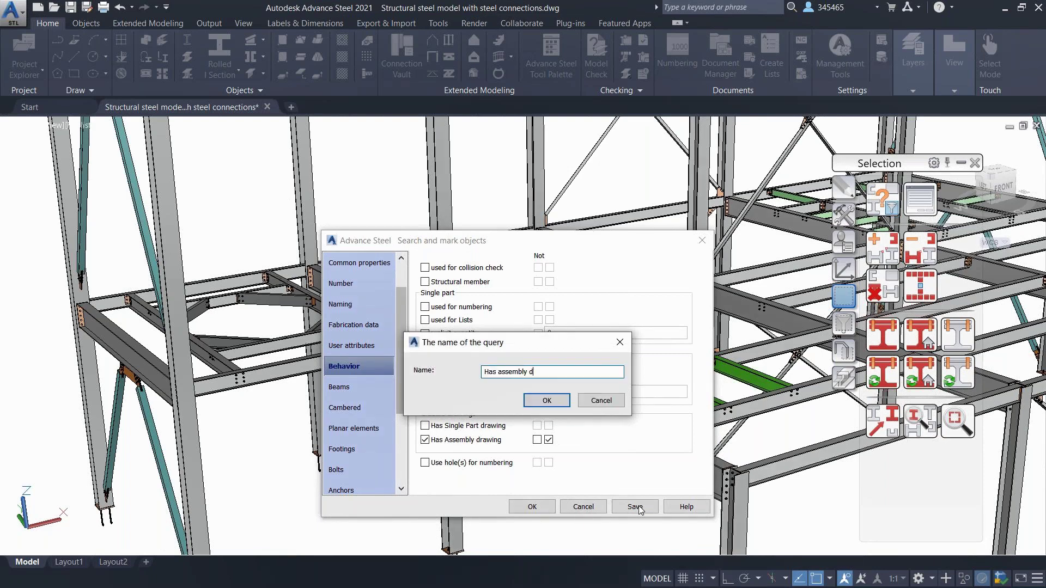
type("rawing")
left_click(546, 400)
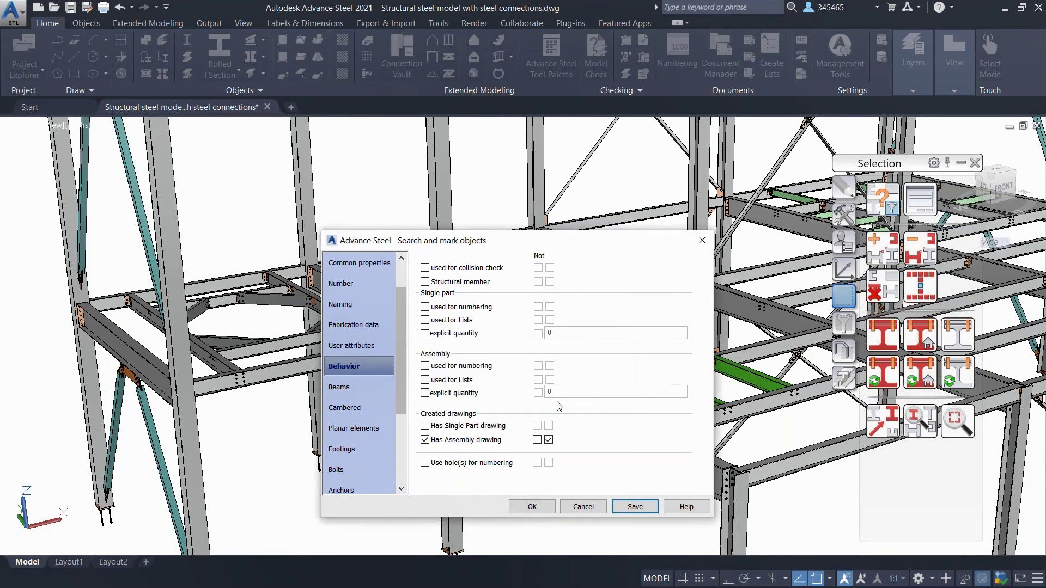
left_click(532, 507)
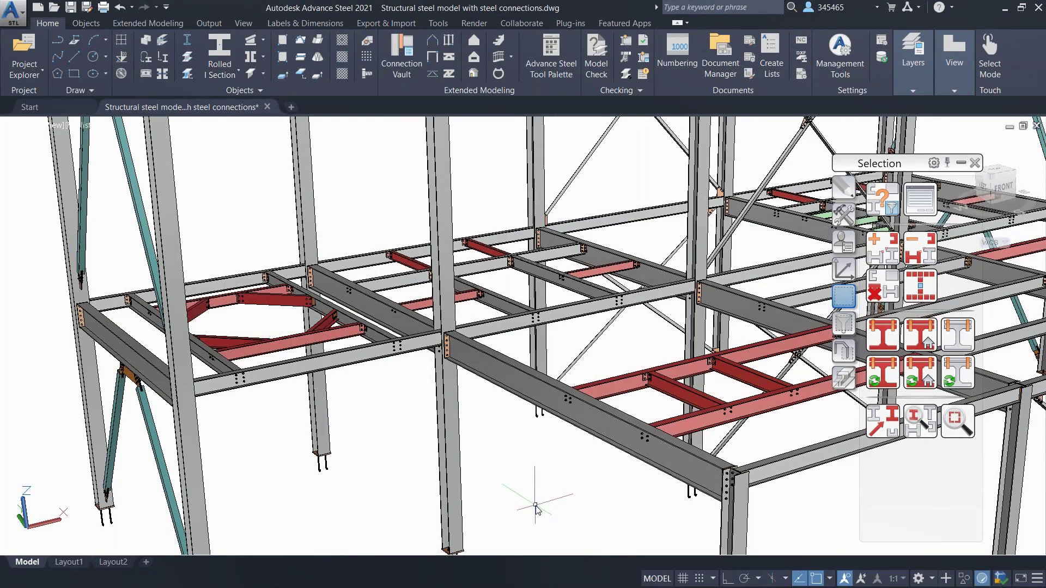
Clear the marked objects and negate the Has Assembly drawing condition in the search filter
left_click(881, 293)
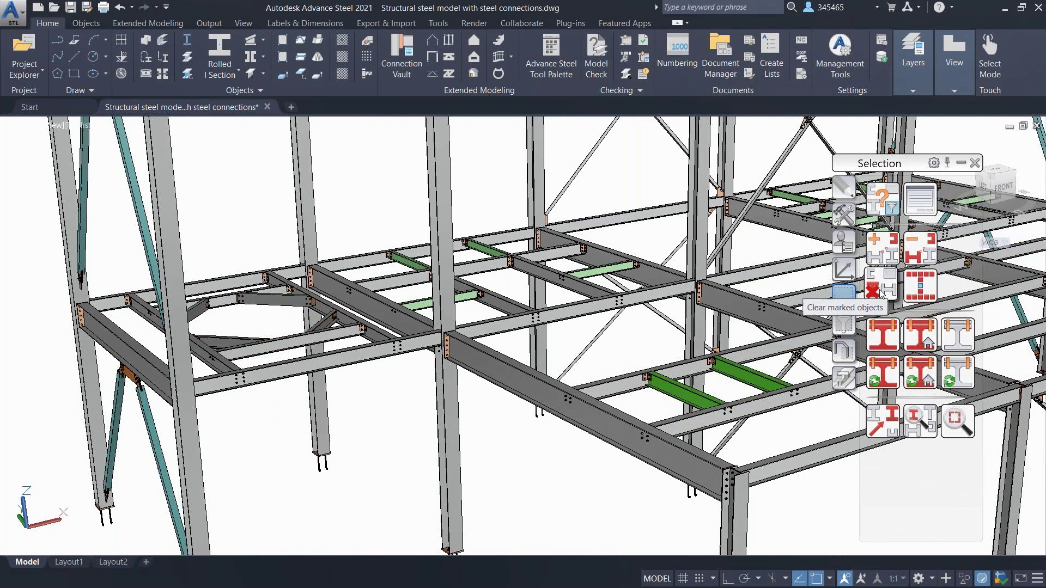
left_click(878, 207)
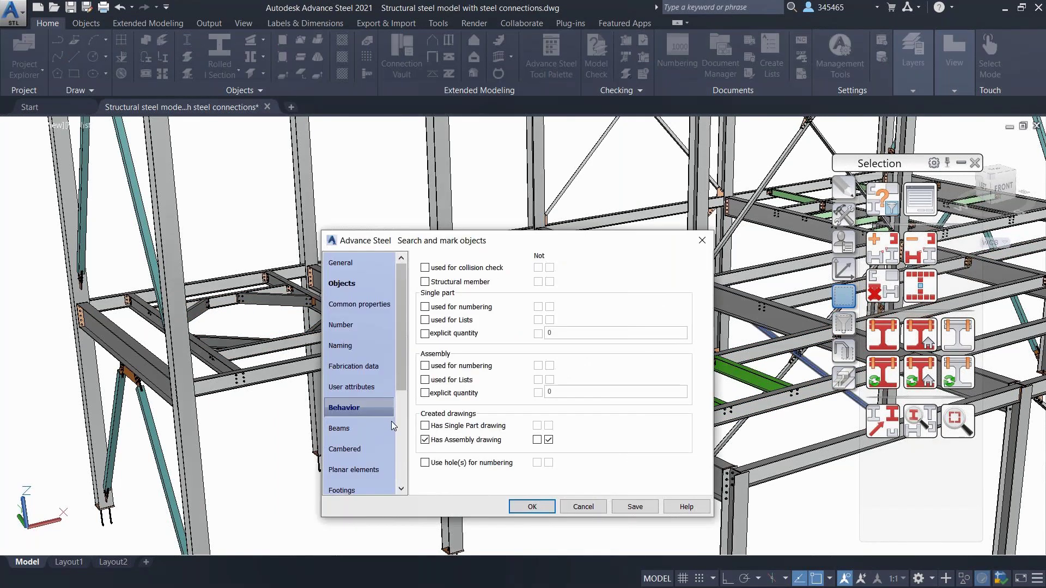
left_click(536, 440)
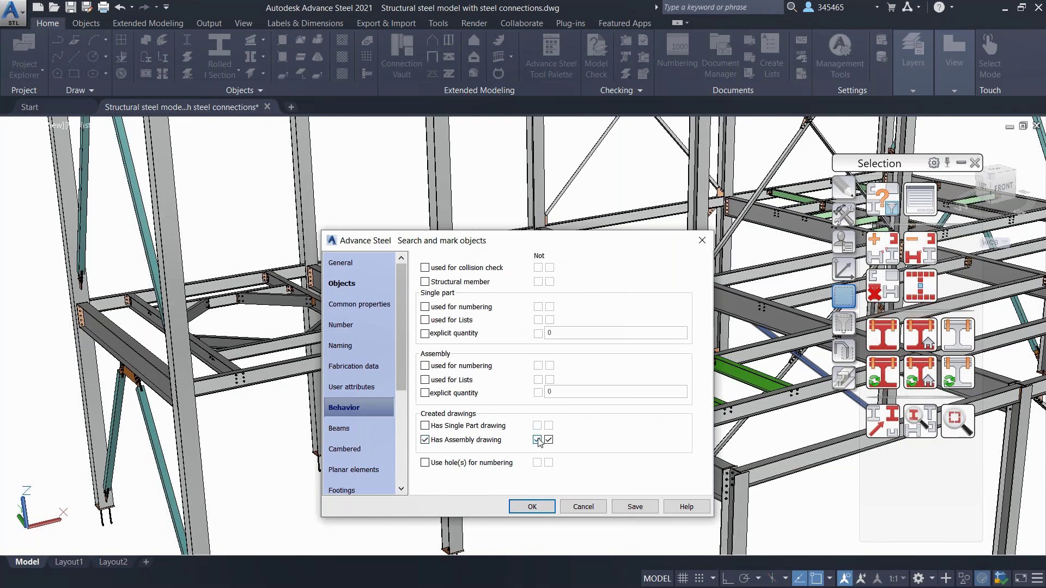
Save the negated filter as a query named "Has no assembly drawing yet" and run it to mark the matching beams
left_click(635, 507)
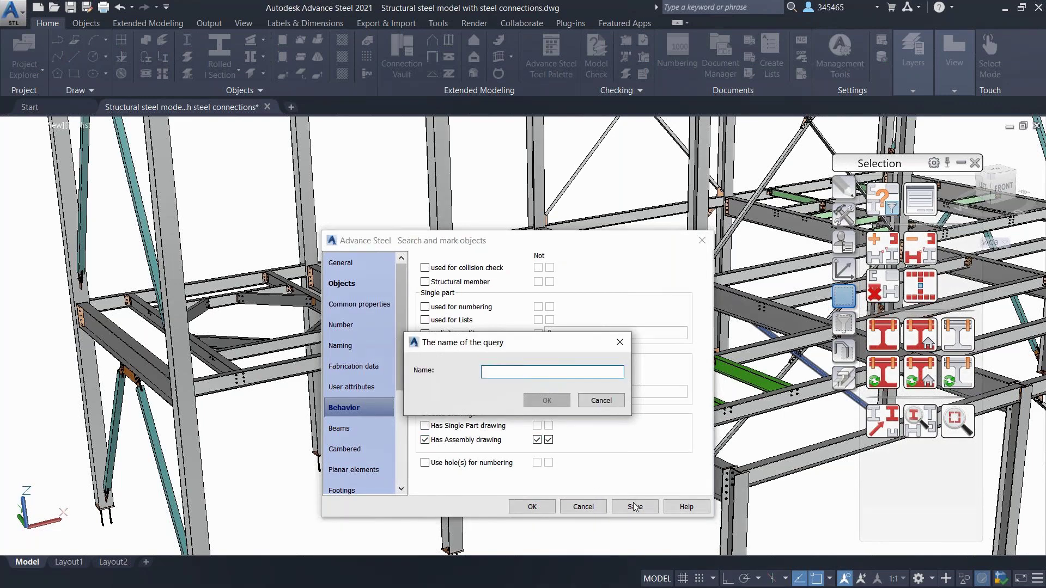
type("Has no assembly dr")
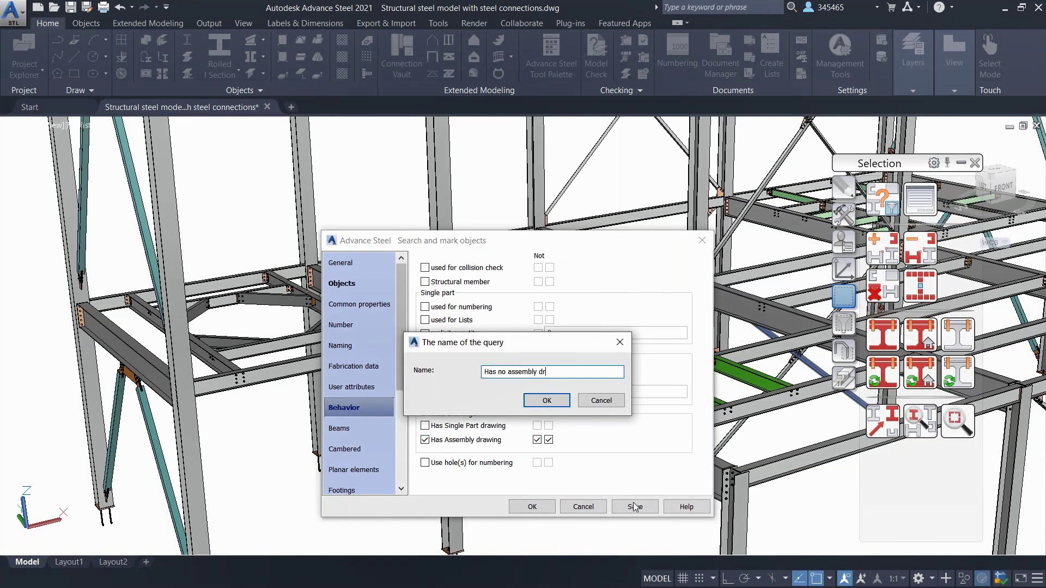
type("awing yet")
left_click(557, 403)
left_click(541, 511)
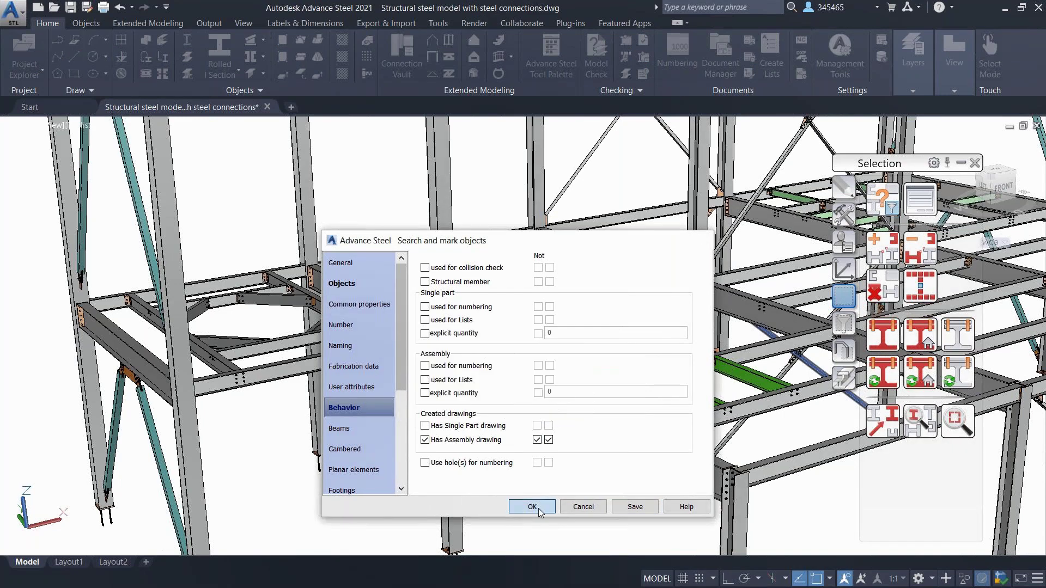
left_click(539, 510)
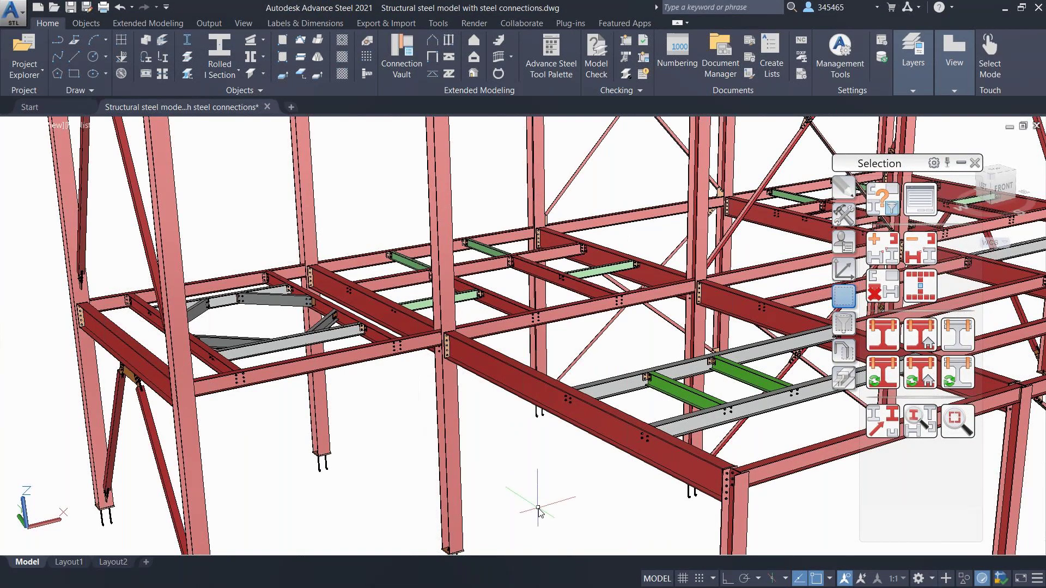
Select all marked beams and open the Drawing Processes for them
left_click(920, 286)
left_click(209, 24)
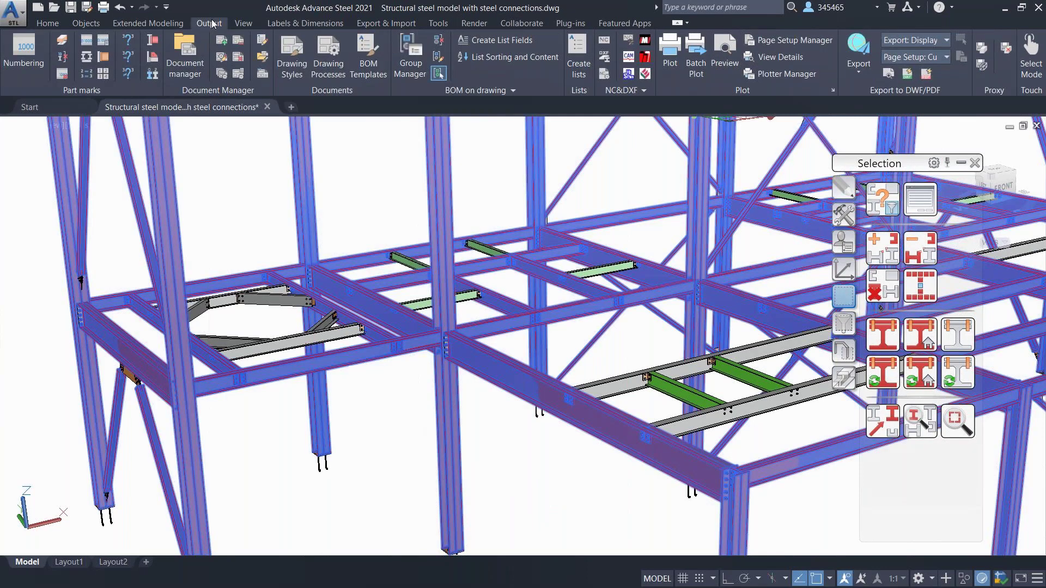
left_click(328, 57)
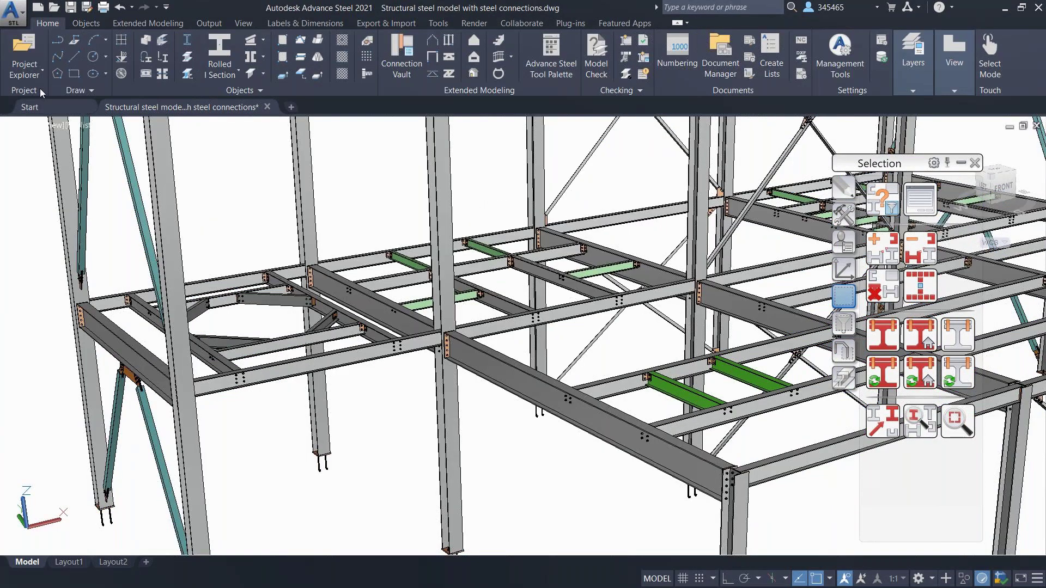
Execute the saved query "Has no assembly drawing yet" from the Project Explorer's structures
left_click(39, 80)
left_click(51, 96)
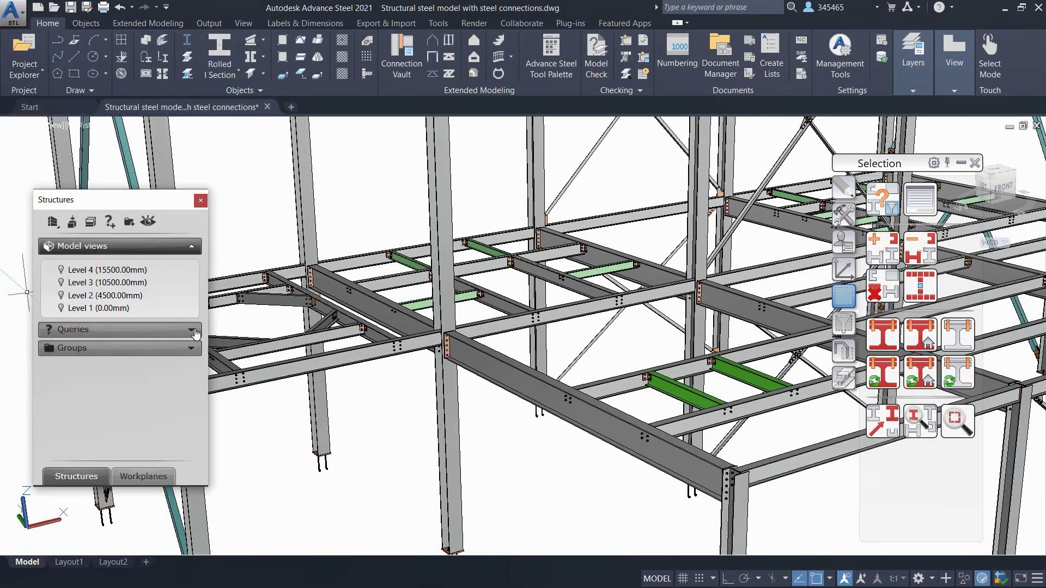
left_click(193, 331)
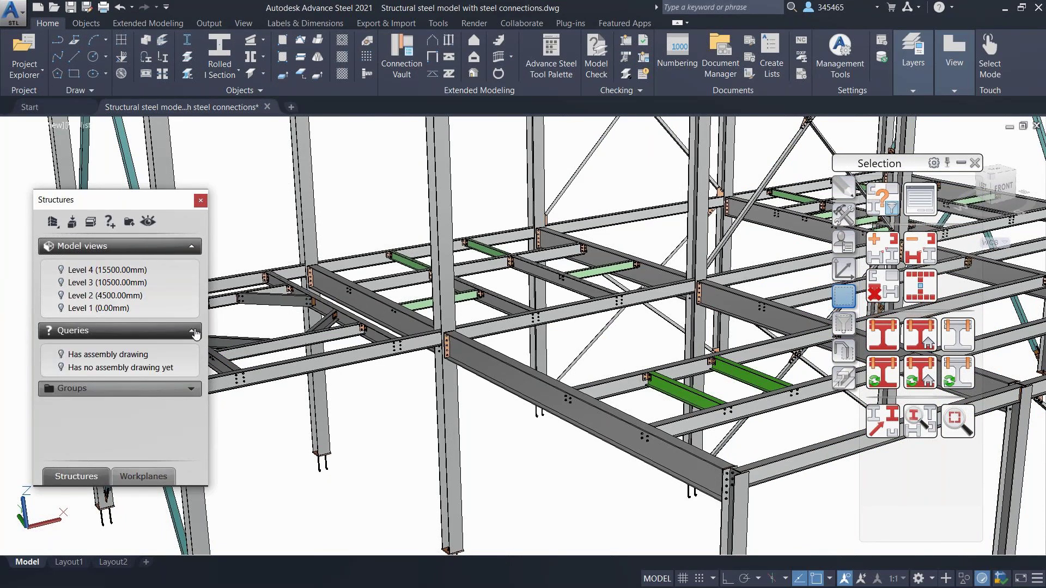
right_click(109, 371)
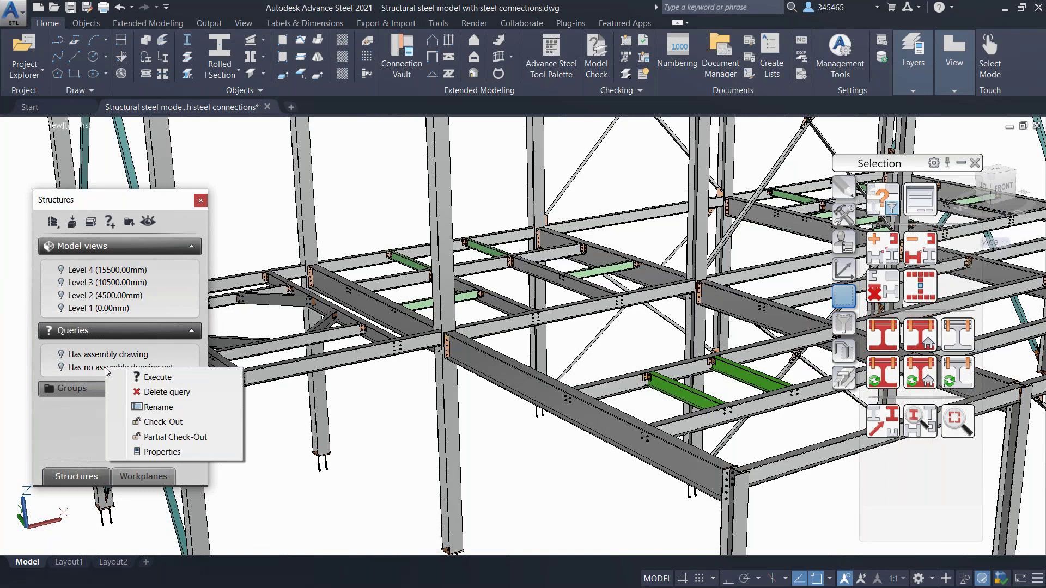
left_click(161, 378)
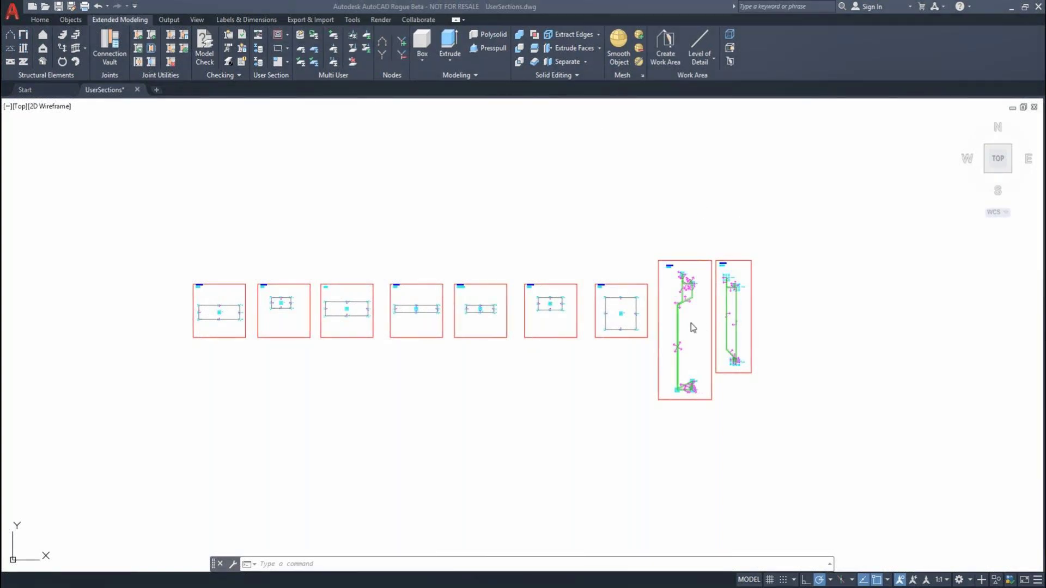
In UserSections.dwg, examine the Test_section frames and the larger profile contours beside them
scroll(691, 322, "up", 2)
scroll(690, 321, "up", 6)
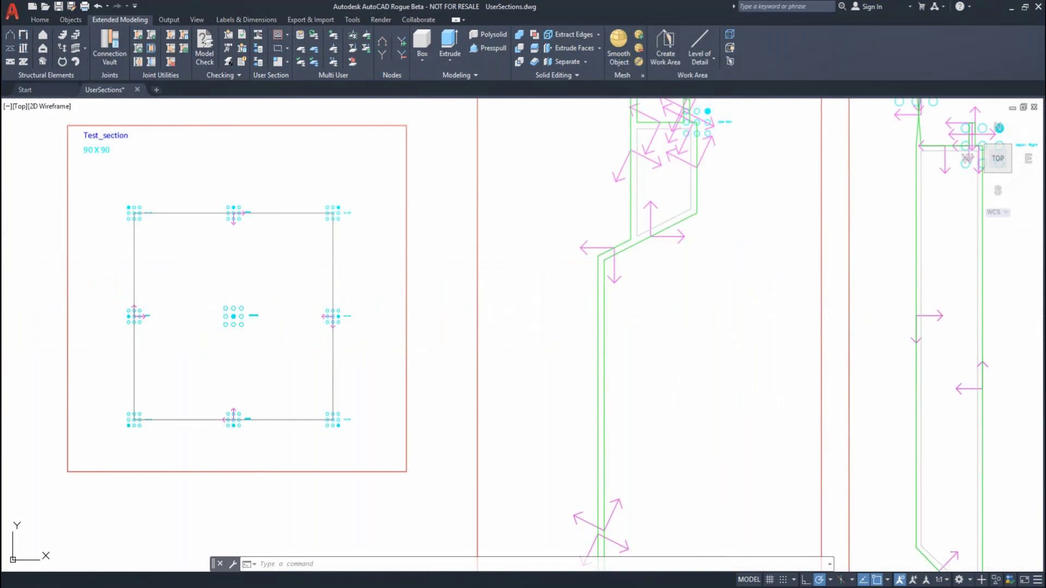
scroll(635, 345, "down", 2)
middle_click_drag(635, 345, 437, 394)
scroll(485, 354, "down", 2)
scroll(618, 366, "down", 1)
scroll(474, 416, "down", 4)
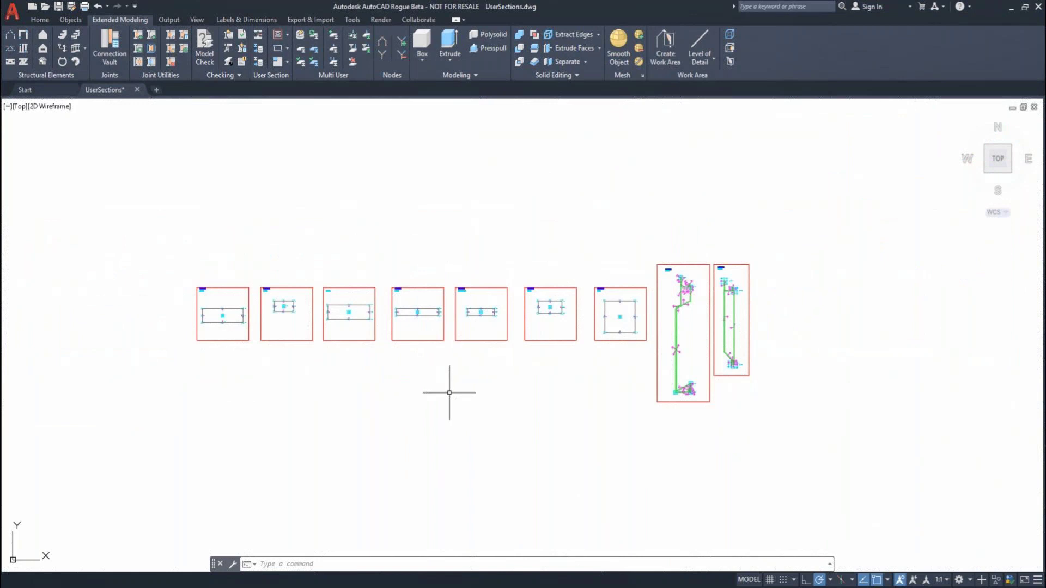
Run the user section generation on the drawing and place its results list beside the section frames
left_click(256, 63)
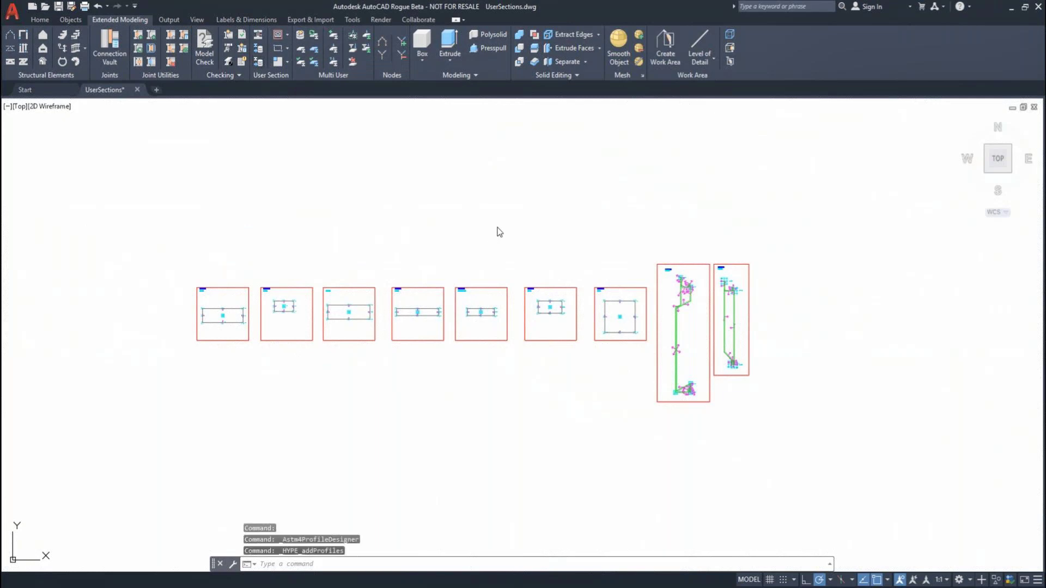
left_click_drag(207, 146, 751, 189)
left_click(338, 224)
scroll(420, 234, "down", 3)
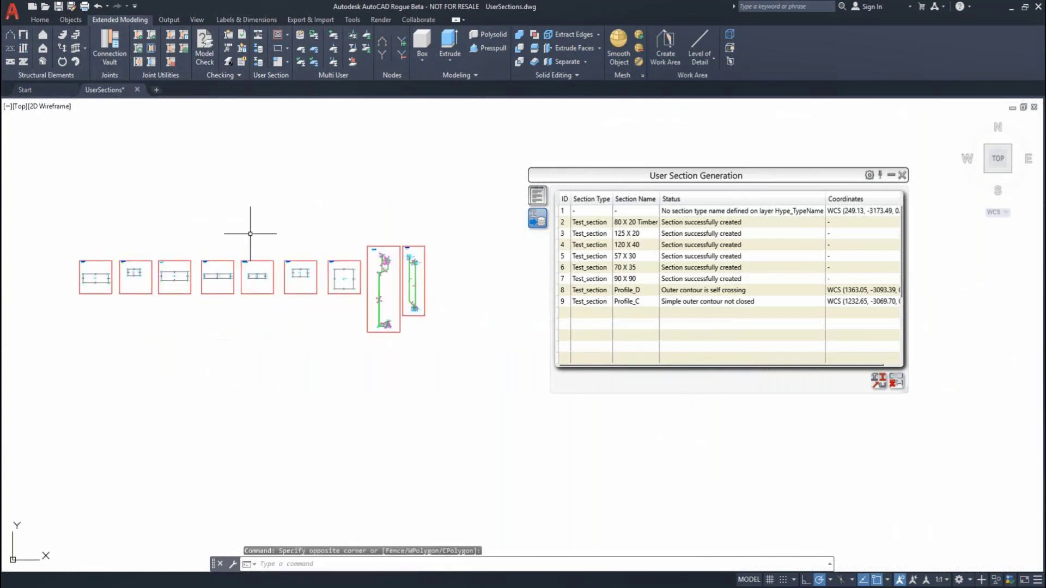
Go through the generation results for sections 125 X 20, 120 X 40, 57 X 30 and 70 X 35
left_click(702, 234)
left_click(707, 245)
left_click(711, 256)
left_click(716, 267)
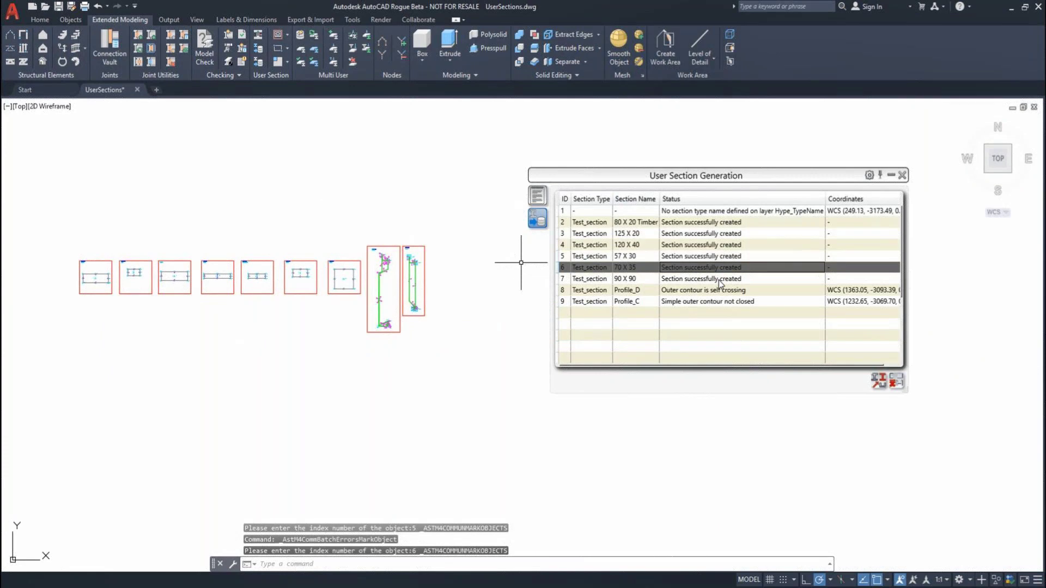
Zoom to the reported contour error of Profile_D and inspect the highlighted outline
left_click(719, 290)
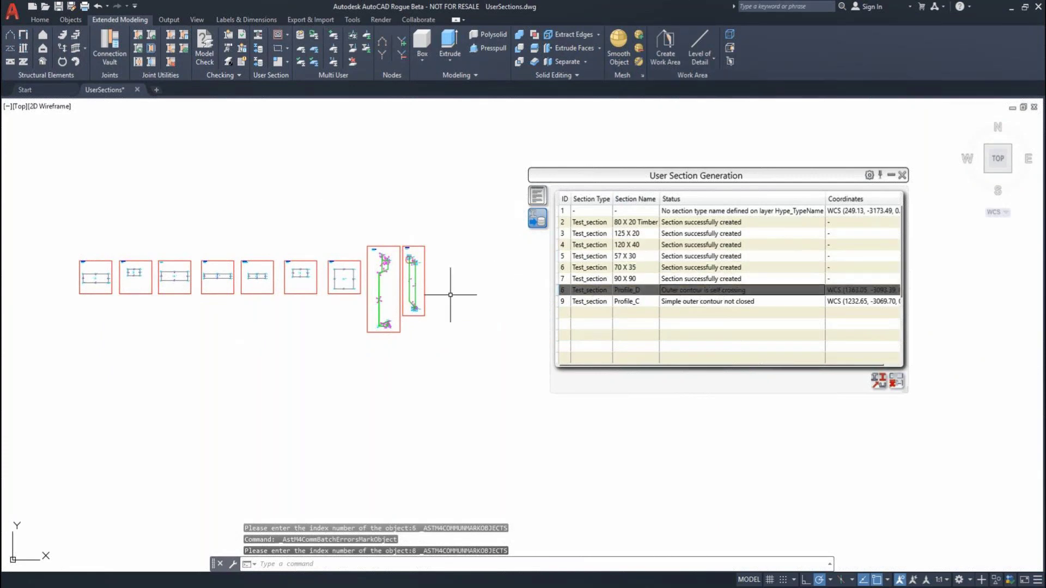
double_click(728, 290)
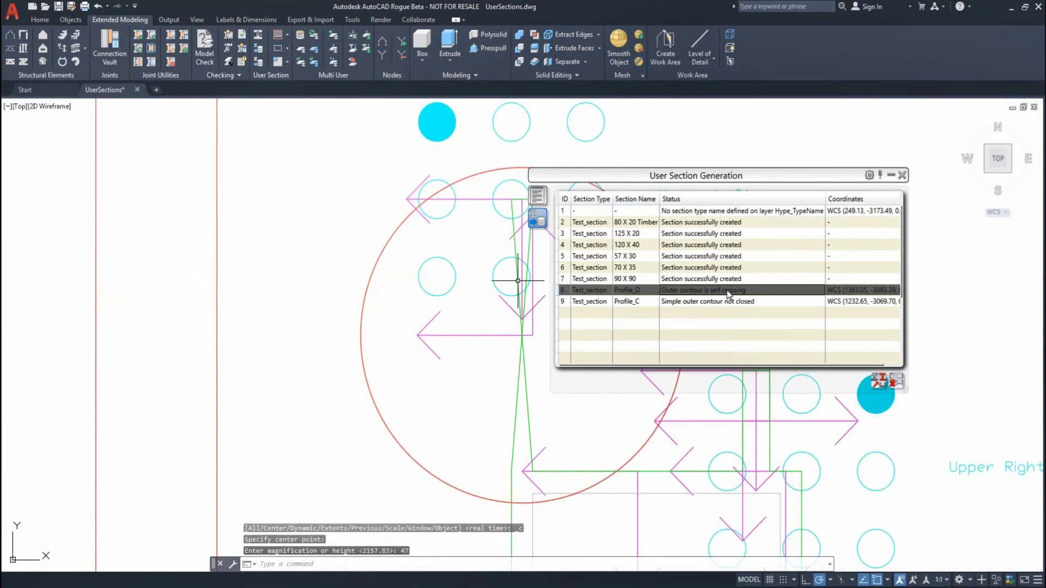
scroll(388, 329, "up", 2)
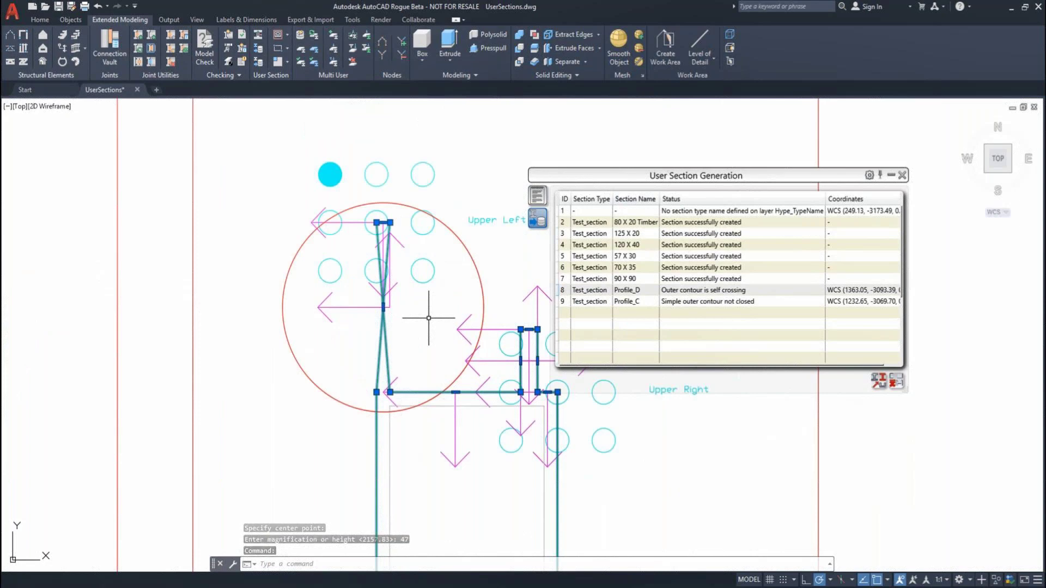
left_click(708, 290)
Zoom to the reported contour error of Profile_C and follow an indicator arrow to its exact location
left_click(712, 301)
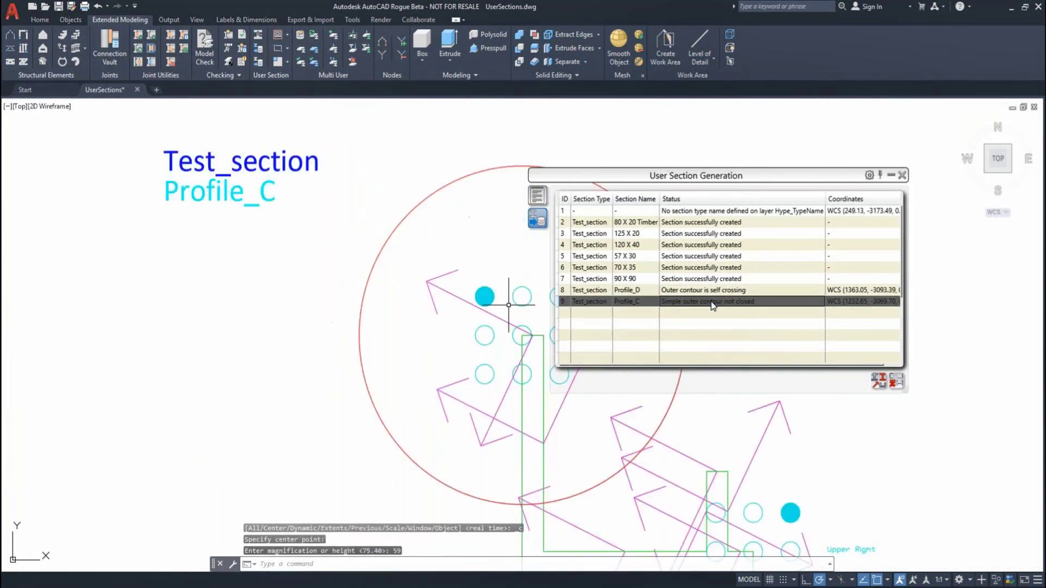
scroll(251, 312, "down", 2)
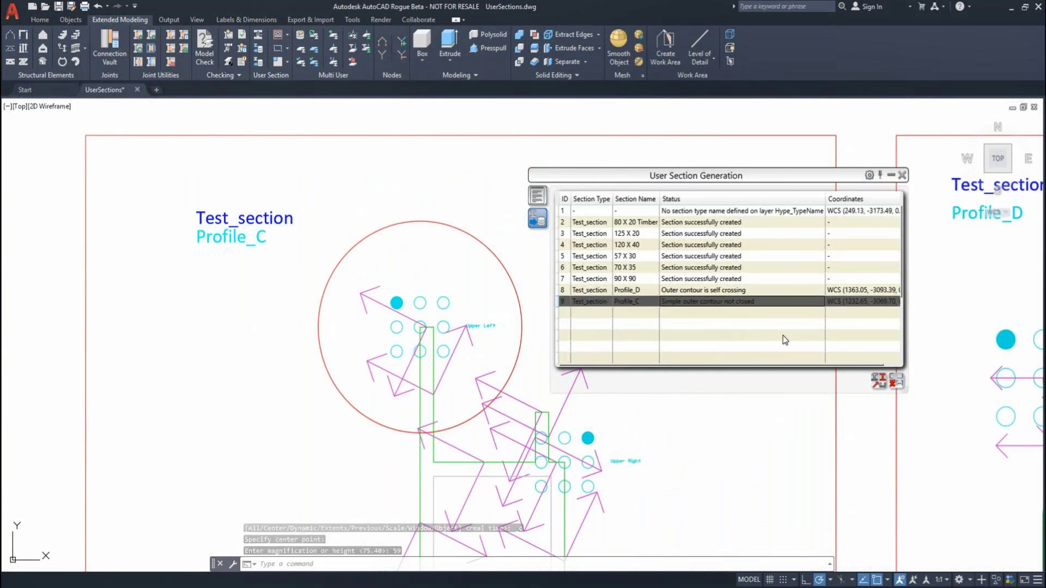
left_click(878, 380)
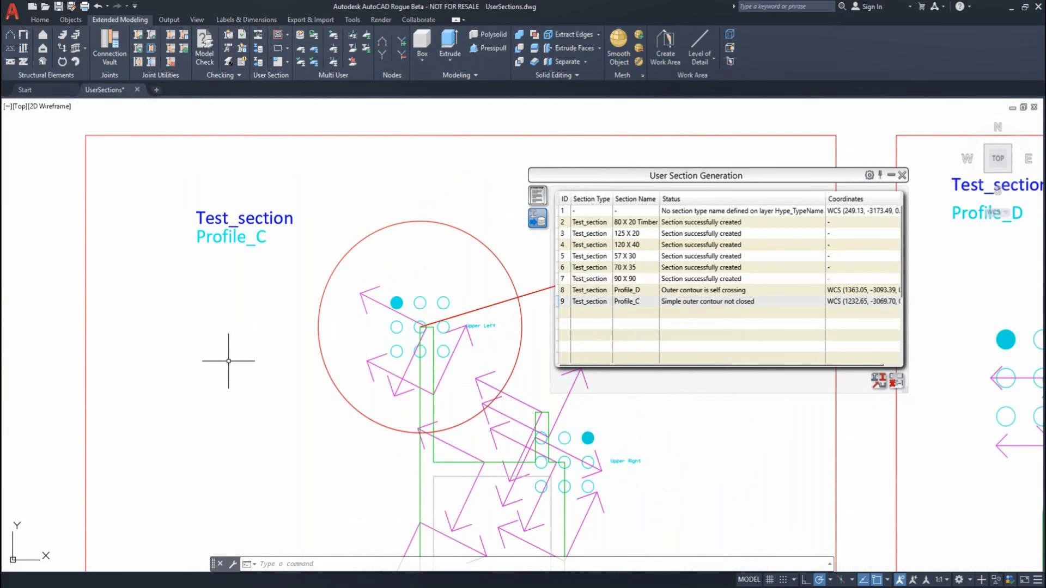
scroll(228, 361, "down", 2)
scroll(349, 354, "up", 6)
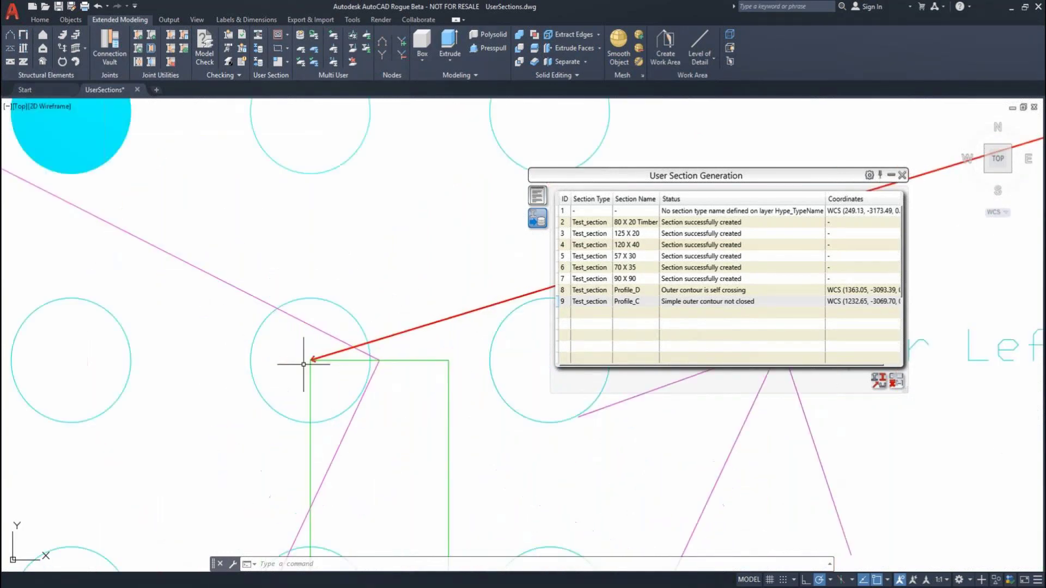
Stretch the open end of Profile_C's outer contour onto its corner point to close the gap, and rerun the section generation
scroll(303, 363, "up", 5)
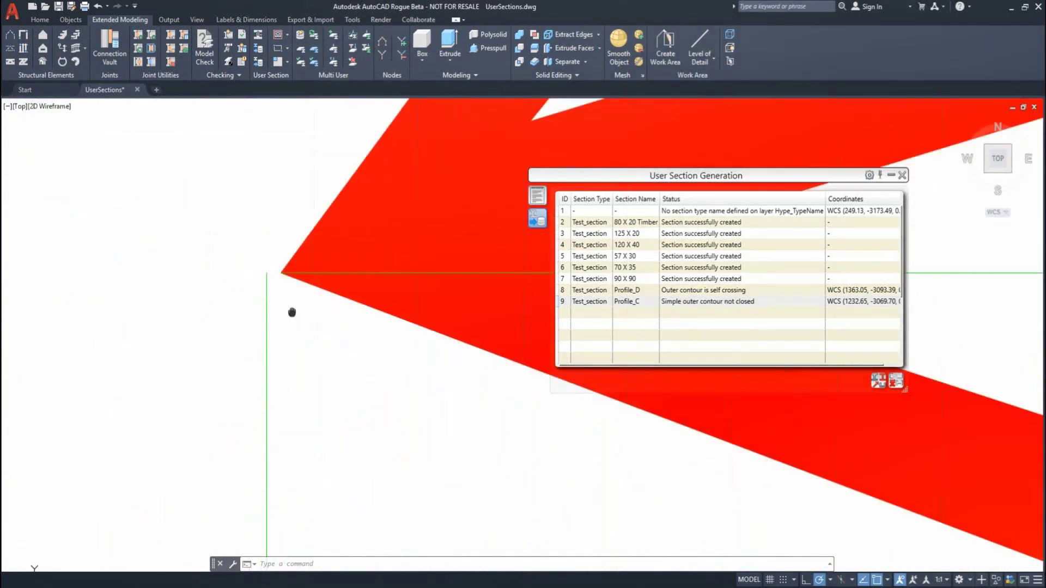
scroll(284, 277, "up", 3)
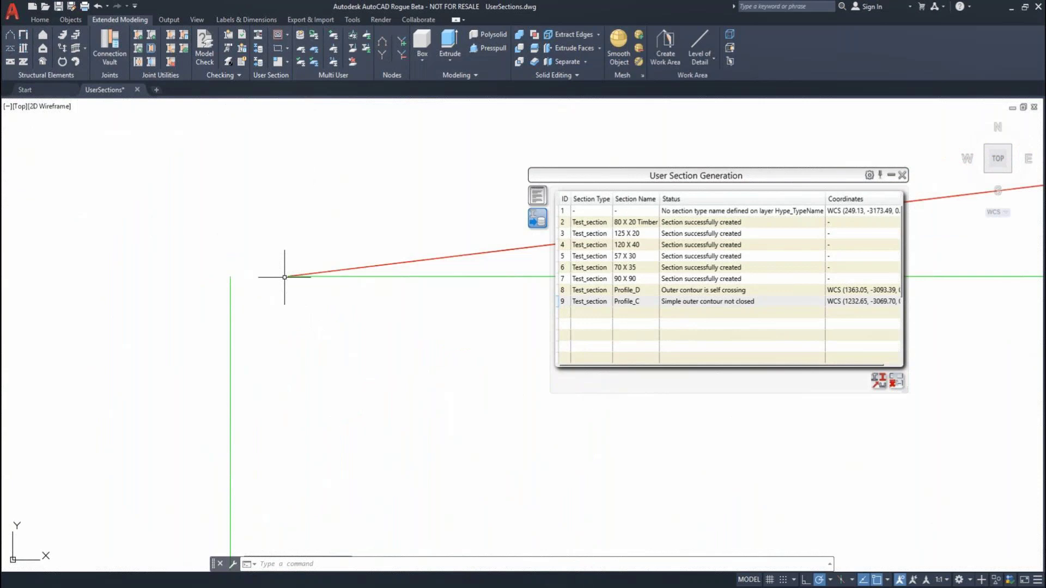
left_click(292, 276)
left_click(288, 276)
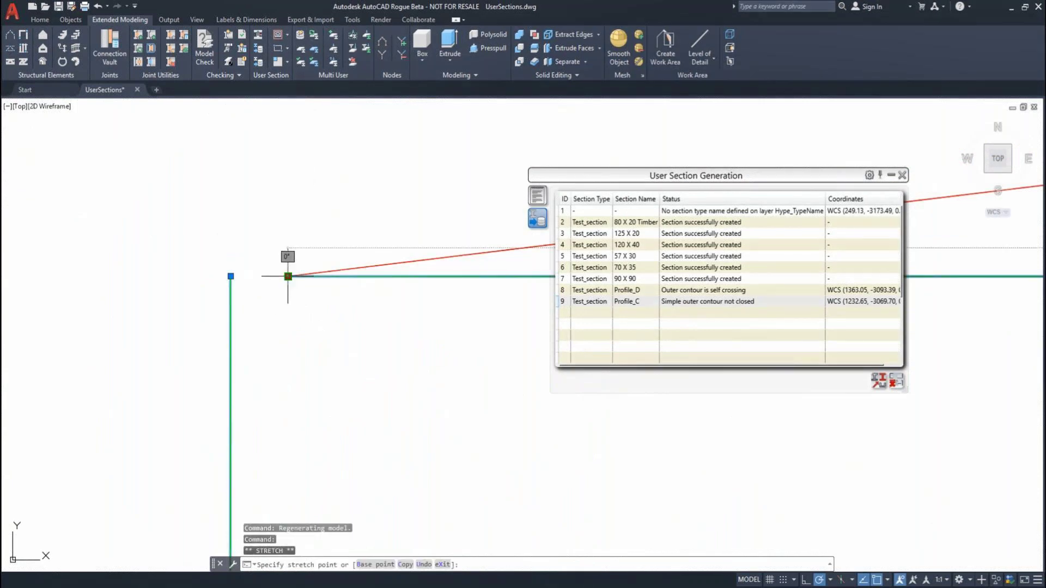
left_click(230, 276)
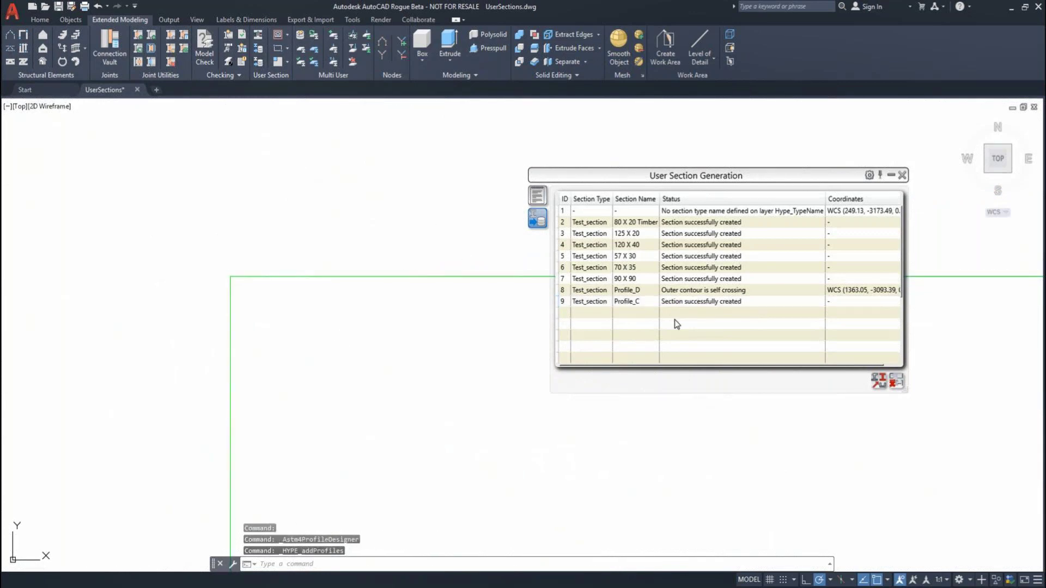
Check the regenerated Profile_C entry, close the results list and return to the overview of all section frames
left_click(593, 304)
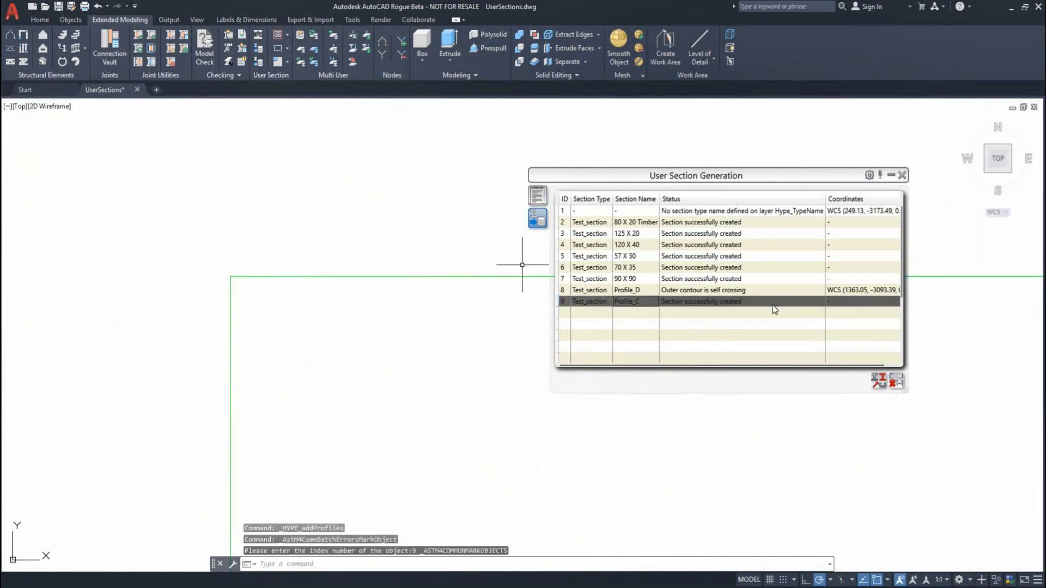
scroll(320, 292, "down", 3)
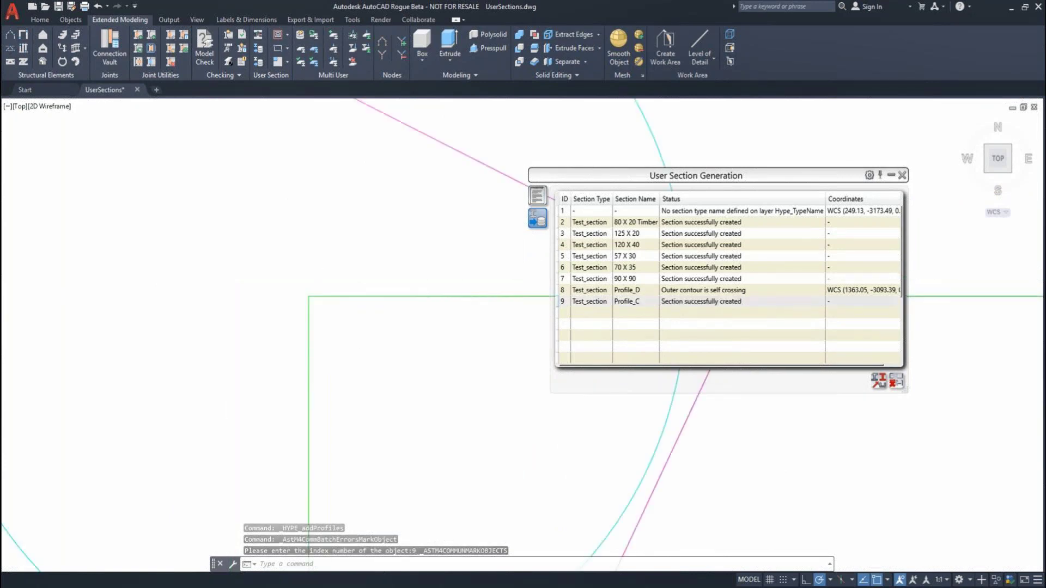
scroll(298, 288, "down", 3)
scroll(298, 288, "down", 5)
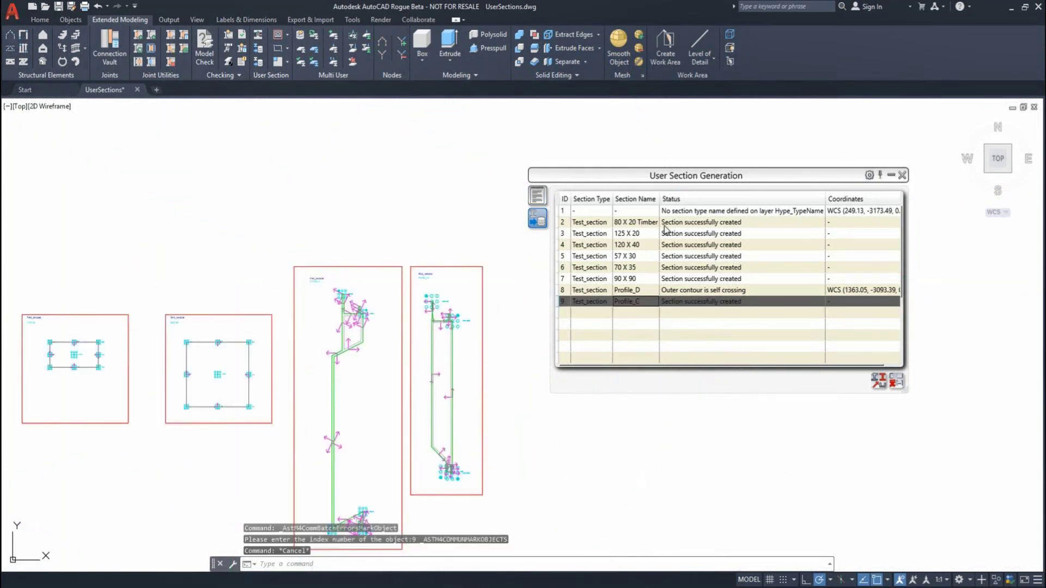
key("Home")
key("Escape")
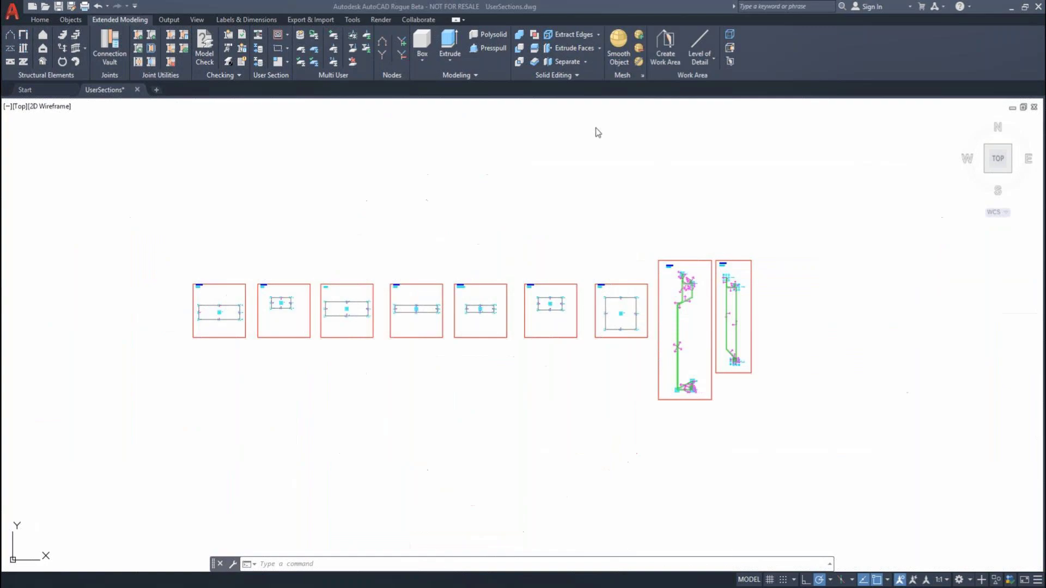